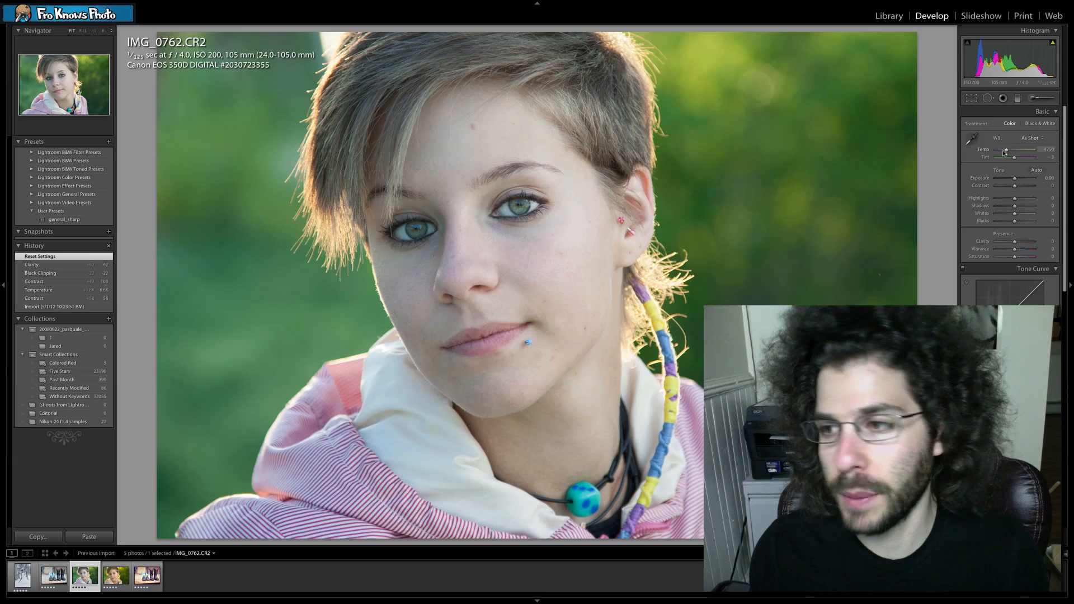
- Lower the white balance temperature of the portrait photo for a cooler look
drag(1015, 152, 1003, 153)
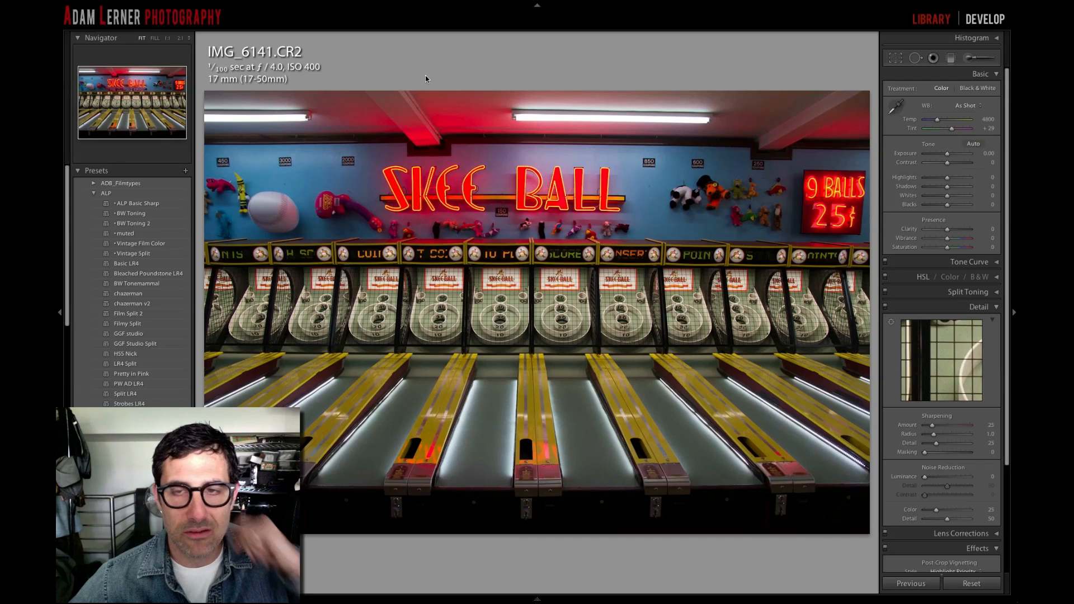
- Adjust the skee ball photo's tone with exposure at +0.85, highlights at −39 and contrast at +44
alt+click(947, 155)
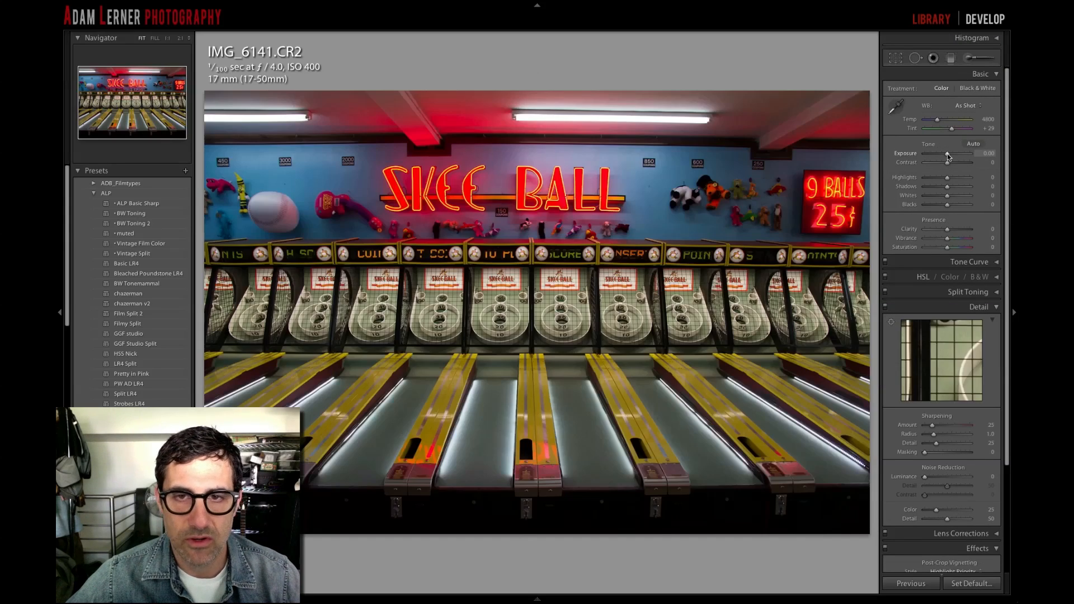
drag(948, 153, 952, 155)
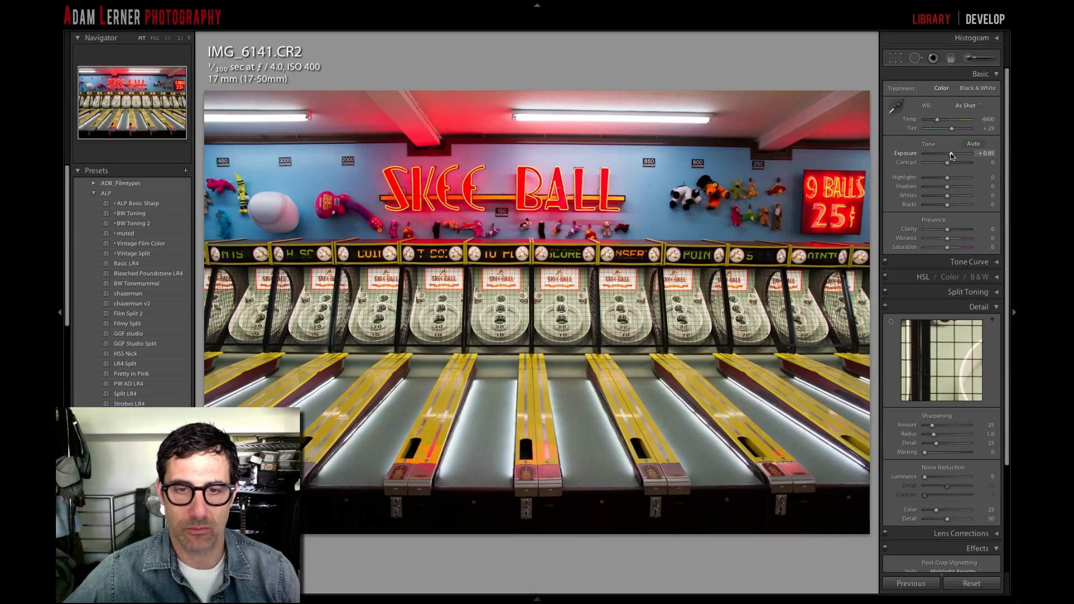
drag(945, 180, 931, 181)
drag(934, 180, 939, 180)
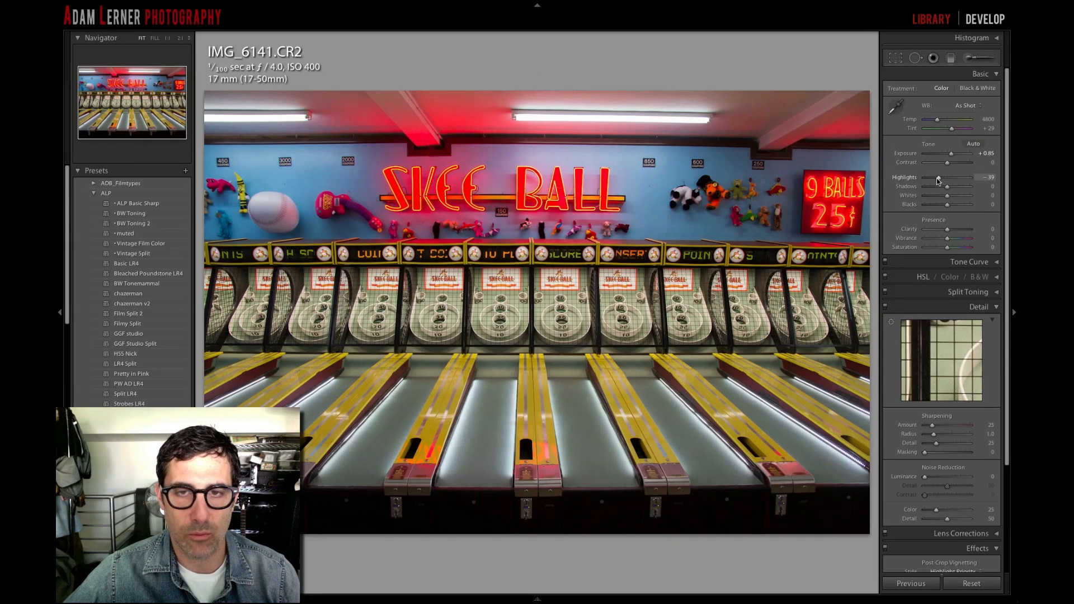
drag(947, 163, 957, 164)
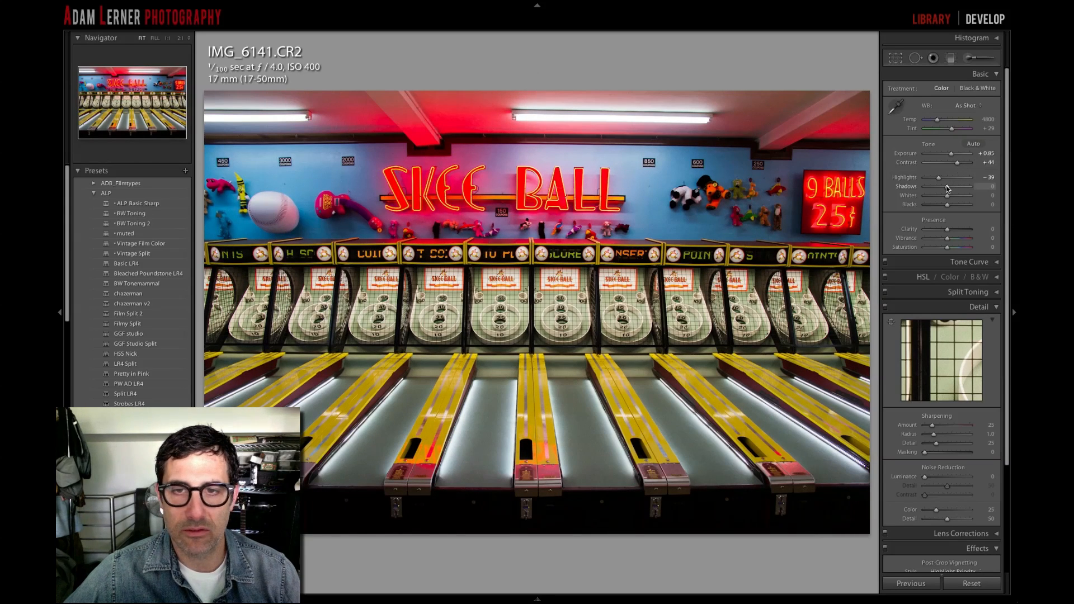
- Refine the skee ball photo with shadows at +28, blacks at −16 and clarity at +20
mouse_move(946, 189)
mouse_down()
mouse_move(956, 189)
mouse_move(945, 190)
mouse_up()
mouse_move(945, 190)
mouse_down()
mouse_move(932, 190)
mouse_move(957, 187)
mouse_move(943, 208)
mouse_up()
key(alt)
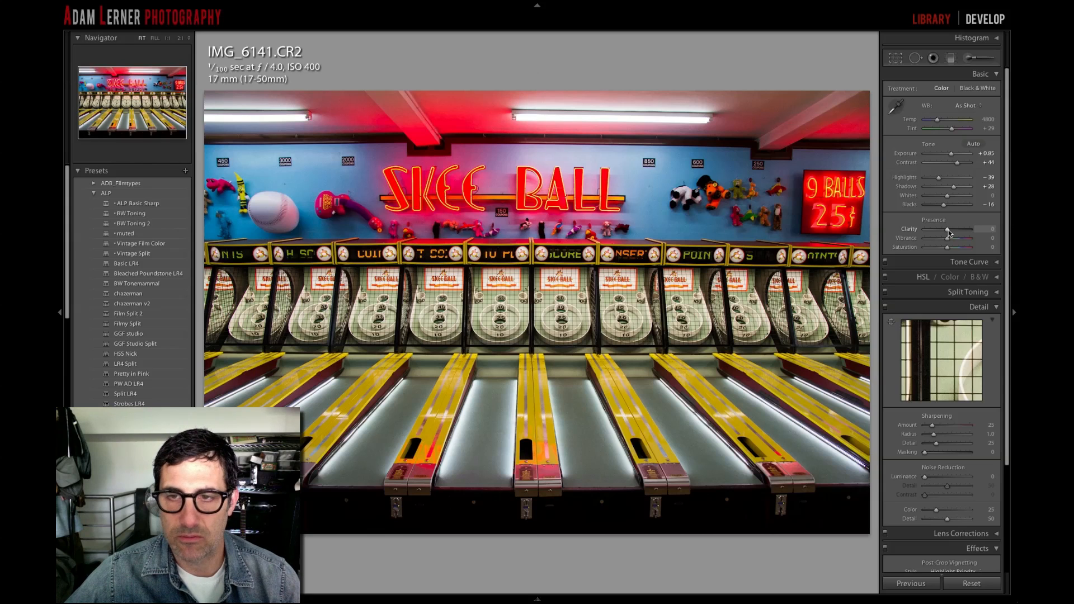
drag(948, 230, 958, 230)
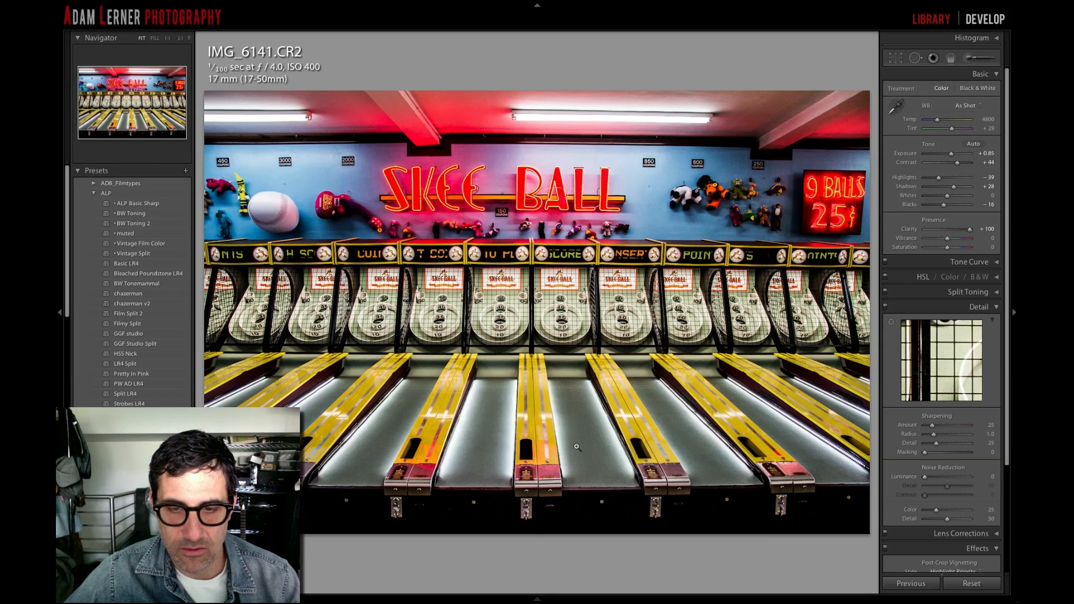
drag(970, 229, 948, 234)
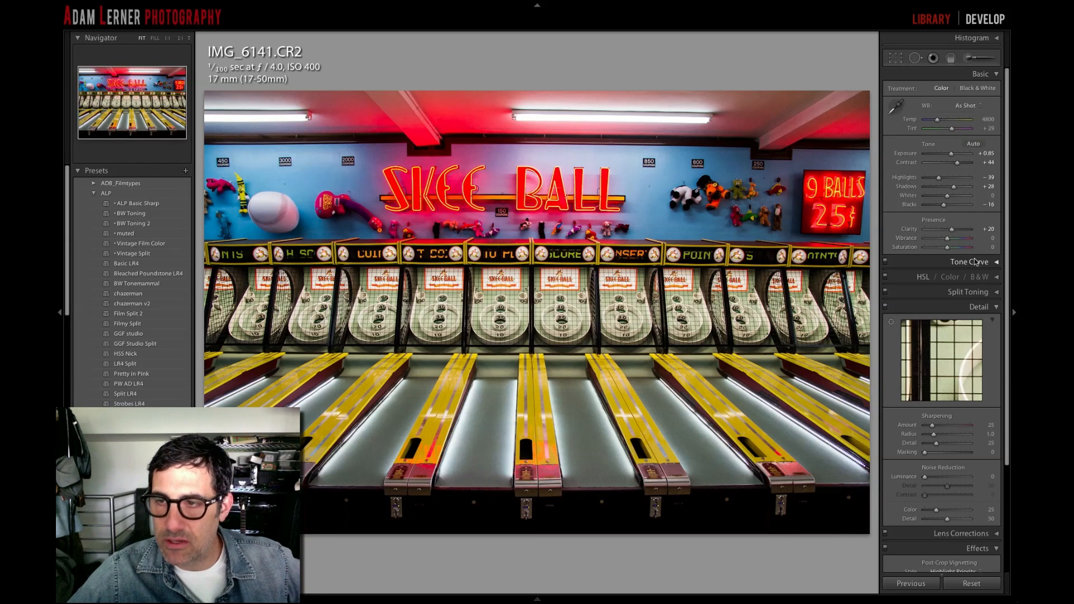
- Centre the detail preview on the Skee Ball neon sign and set sharpening amount to 54 and masking to 68
click(892, 323)
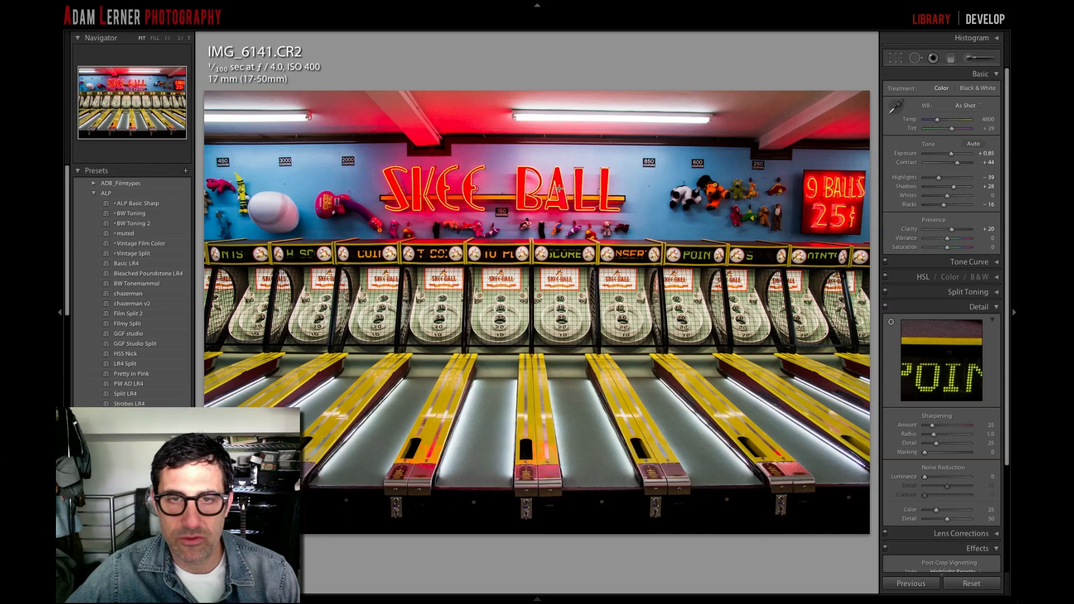
click(518, 190)
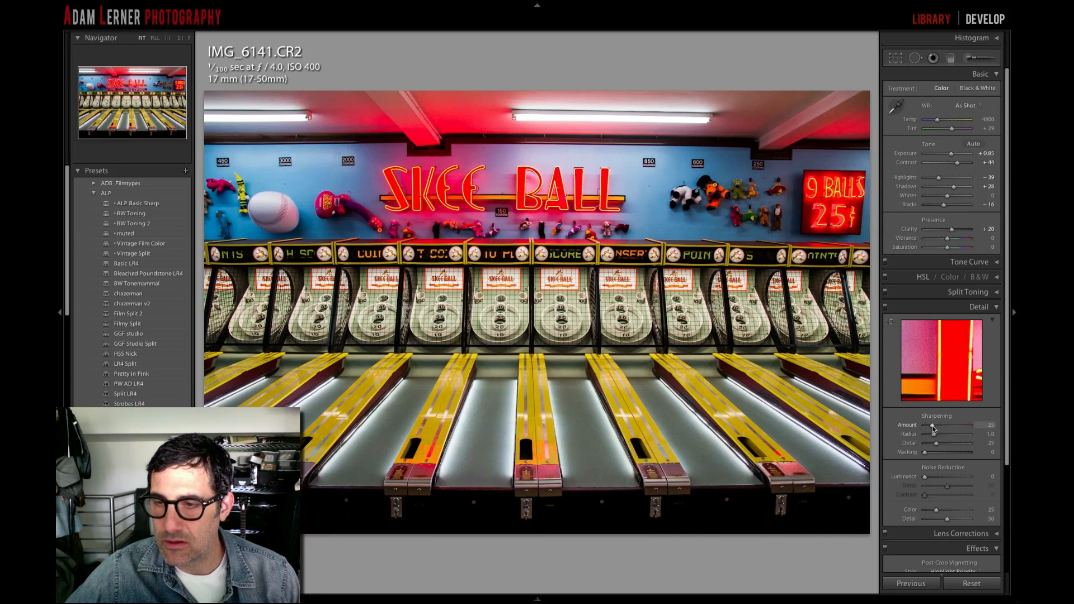
drag(937, 425, 956, 448)
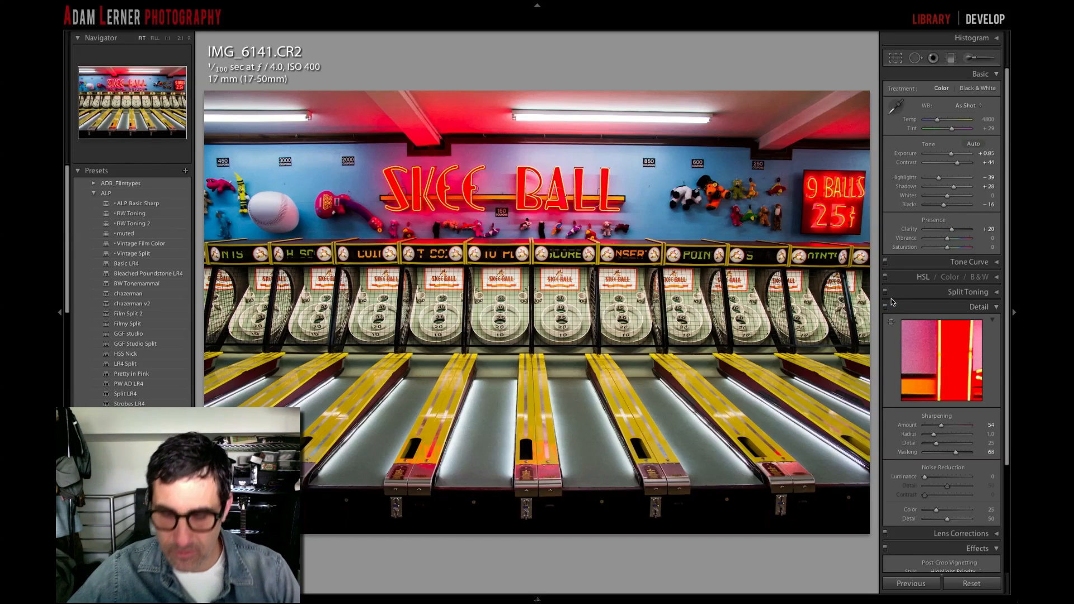
key(backslash)
key(backslash)
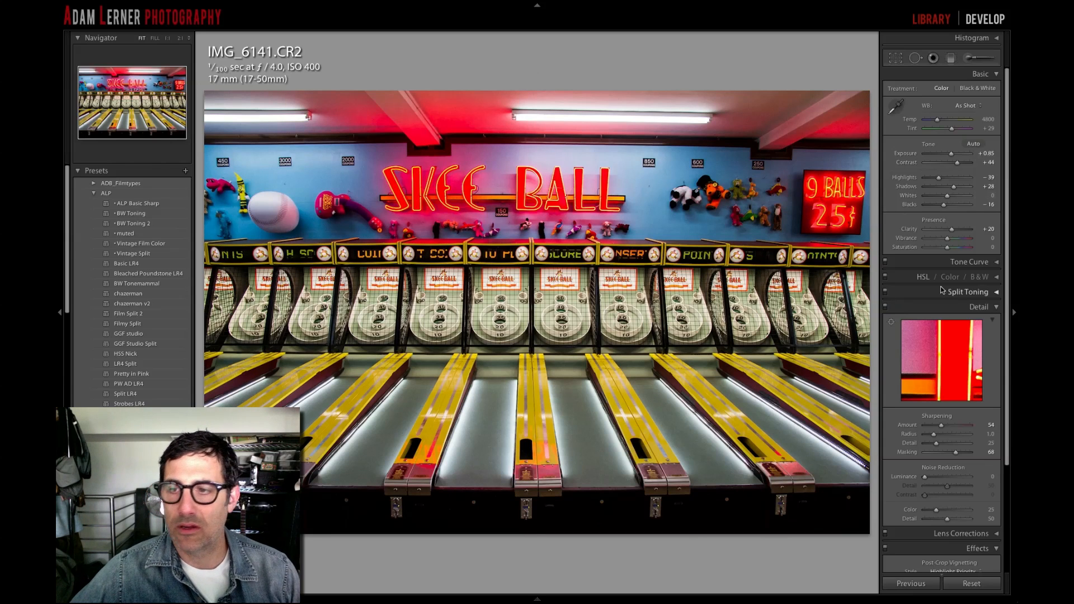
- Enable the lens profile corrections for the skee ball photo, toggling them off once to compare the distortion
scroll(955, 296, down, 2)
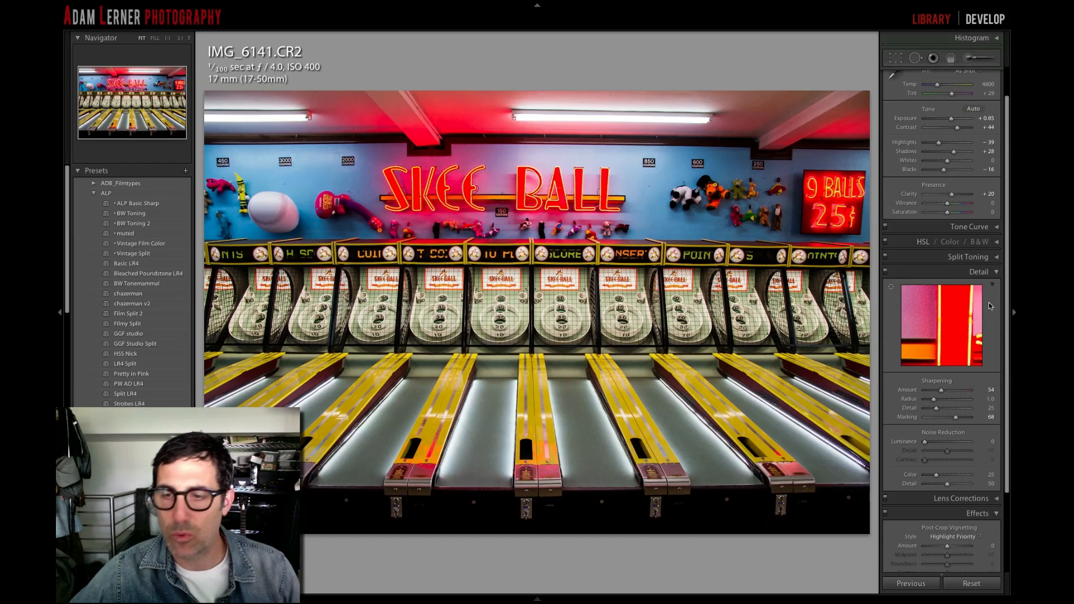
click(993, 497)
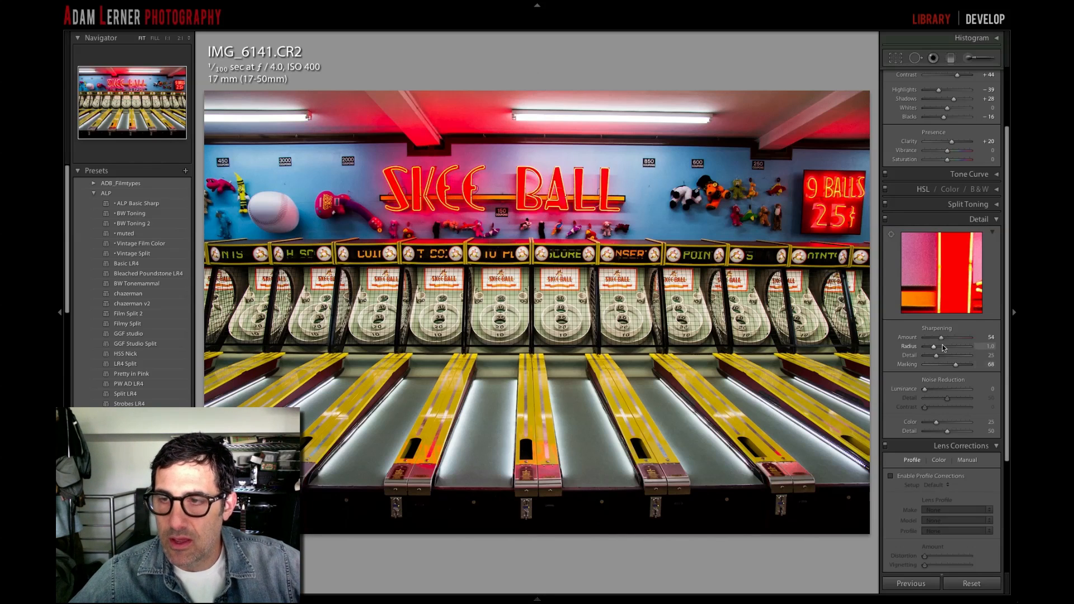
scroll(938, 471, down, 1)
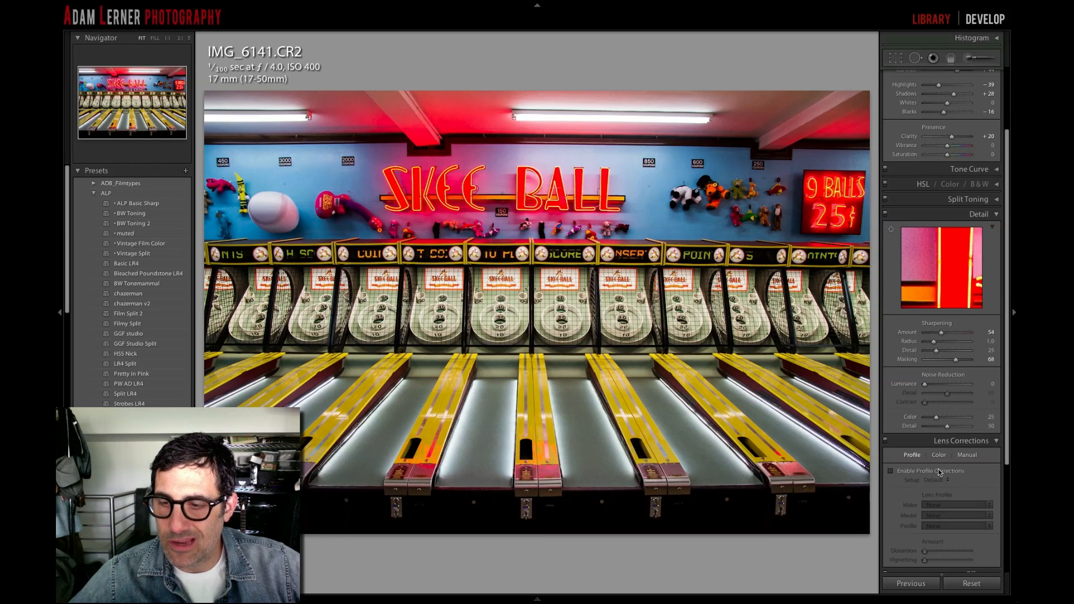
scroll(938, 469, down, 2)
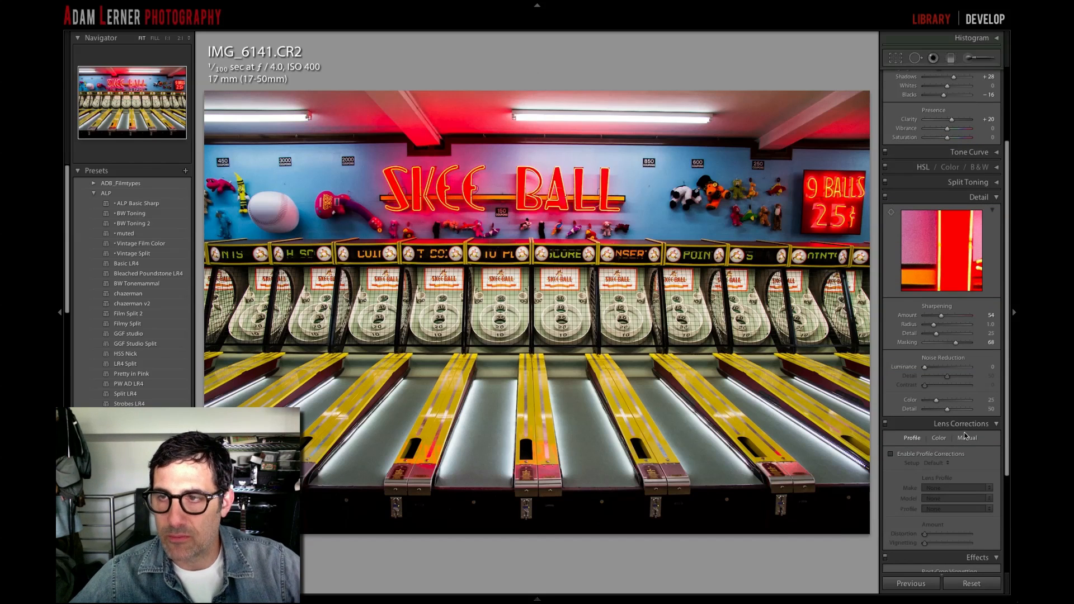
click(916, 455)
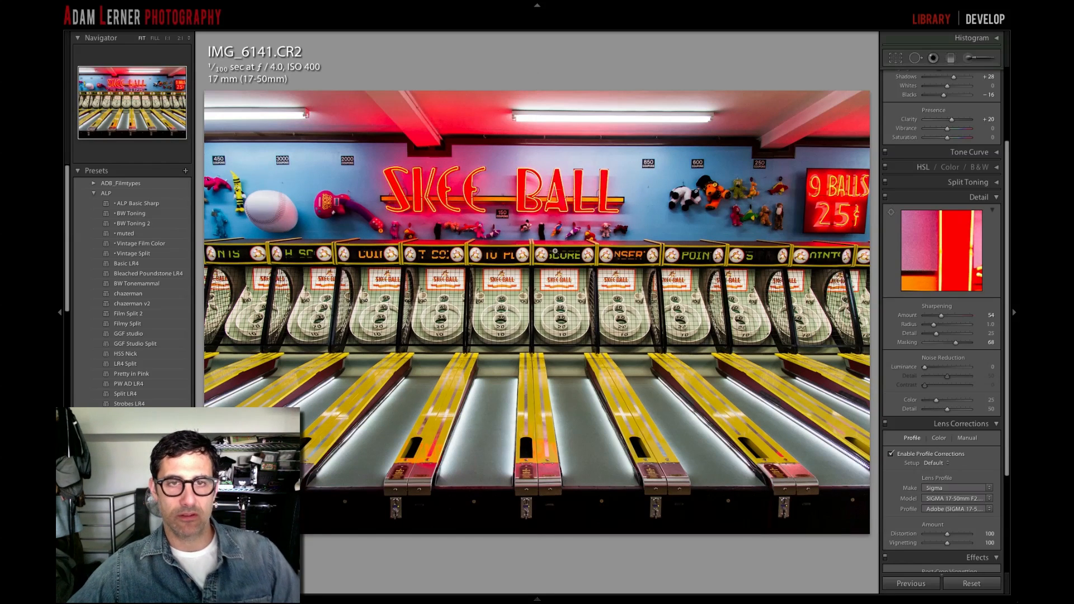
click(891, 454)
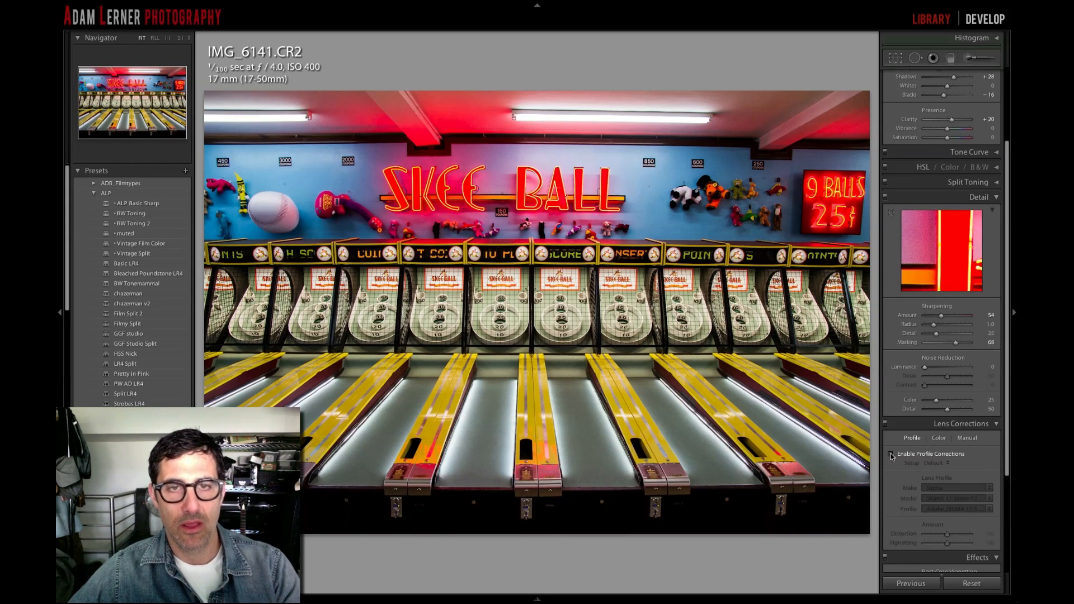
click(891, 454)
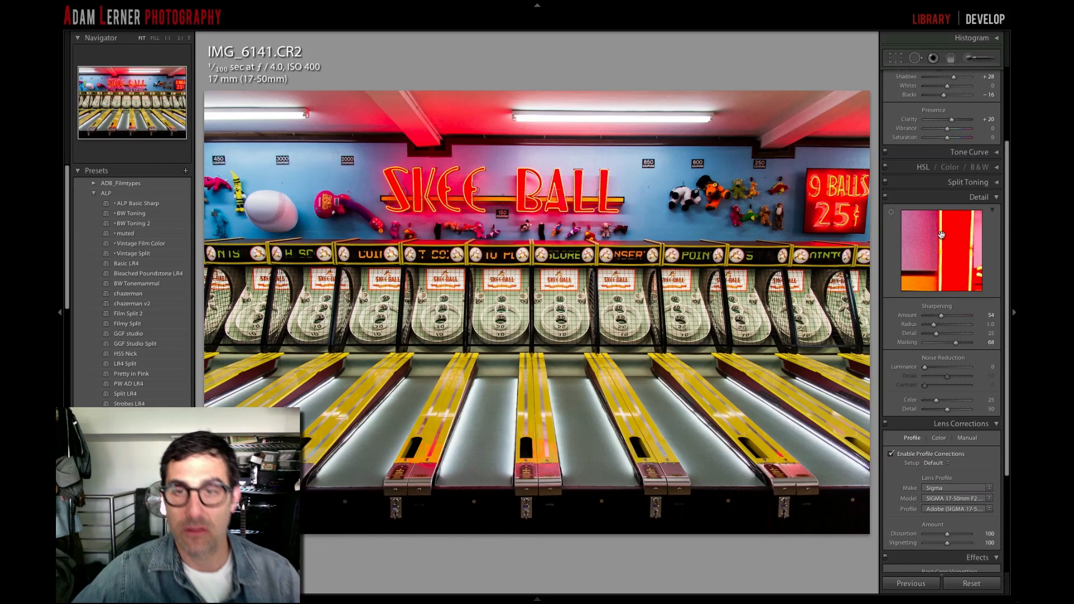
- Warm the white balance temperature to 5668 and compare the photo with its unedited version
scroll(960, 247, up, 4)
scroll(961, 224, down, 1)
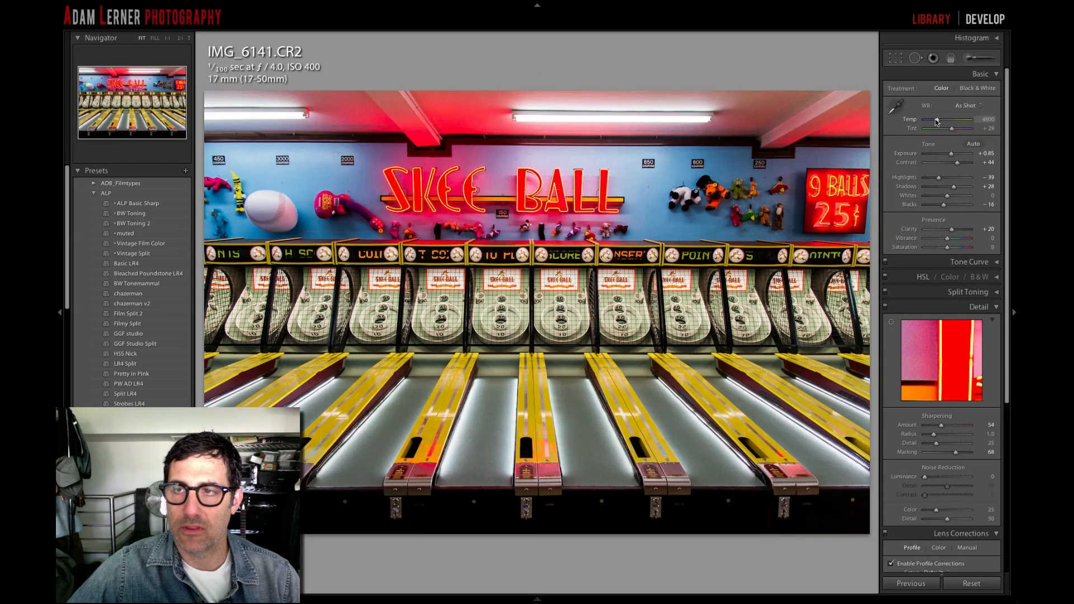
drag(937, 122, 943, 122)
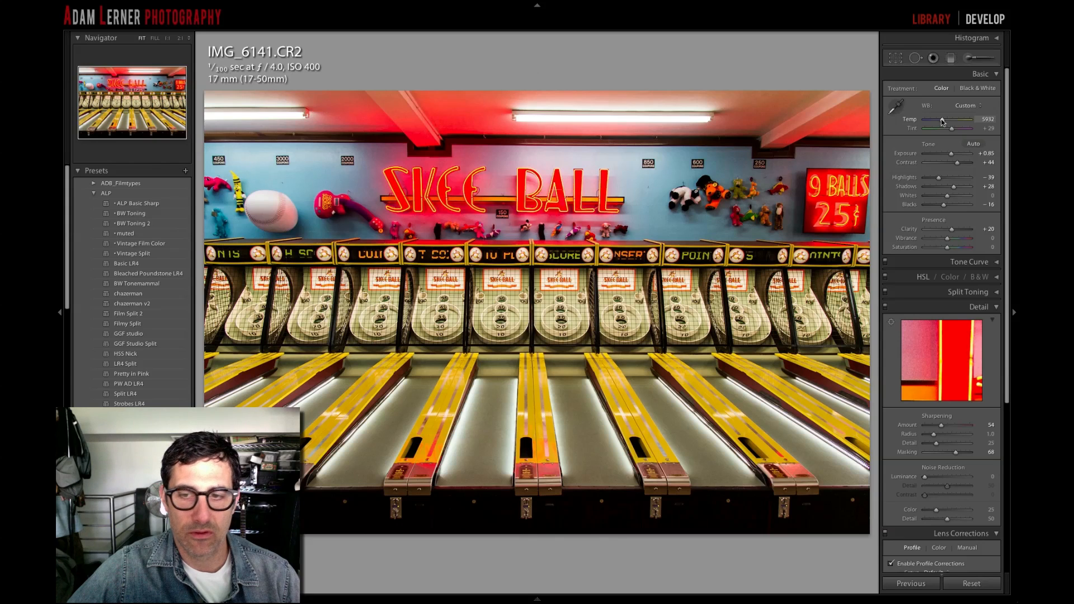
drag(943, 122, 941, 123)
key(backslash)
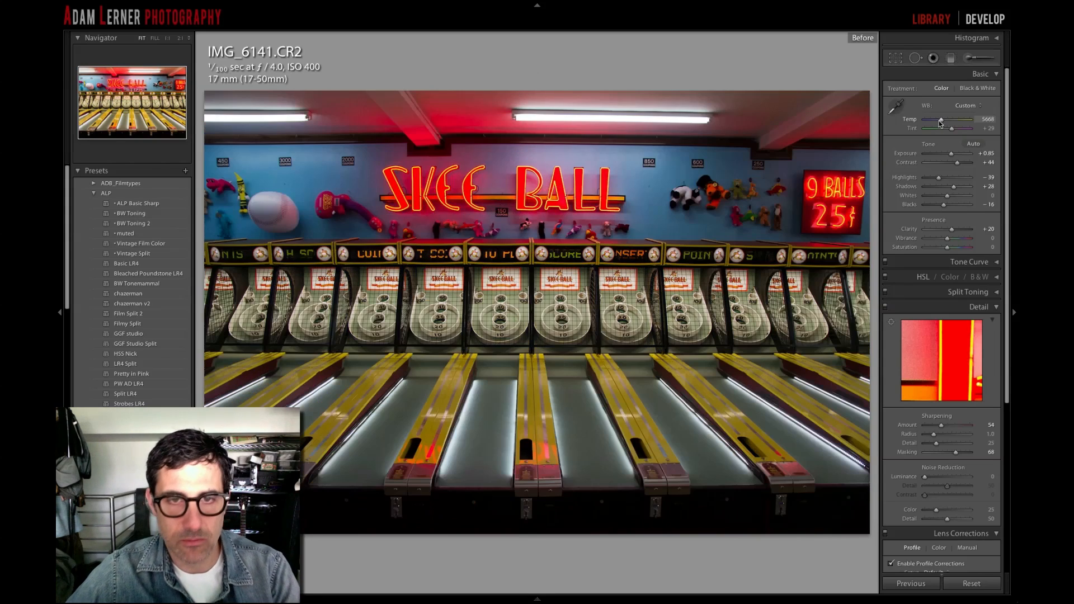
key(backslash)
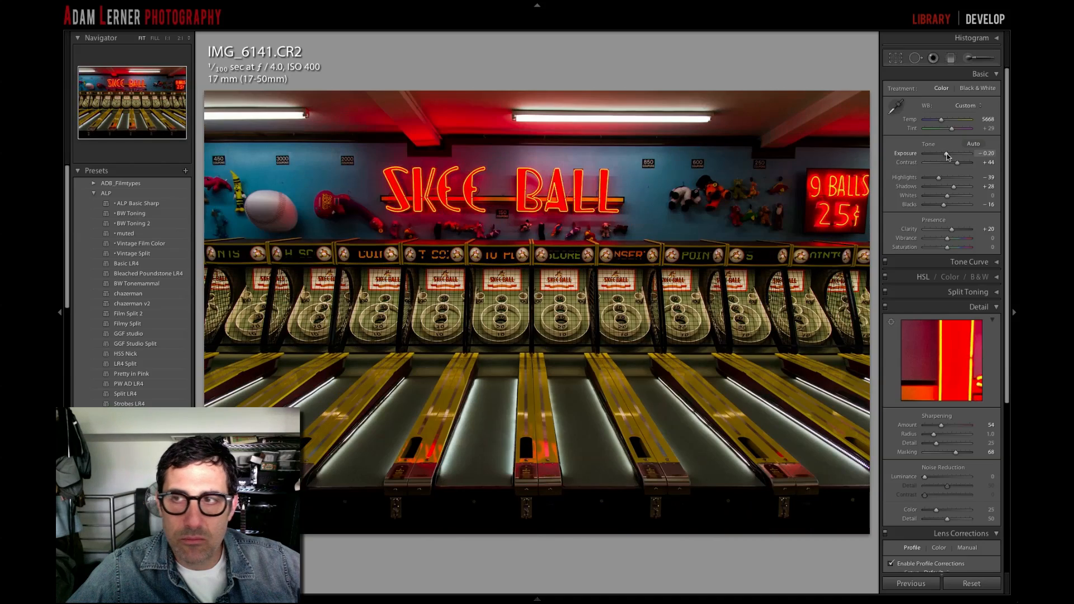
- Set the exposure to +0.90 and save the current colour edit as a snapshot named 1
drag(945, 156, 951, 156)
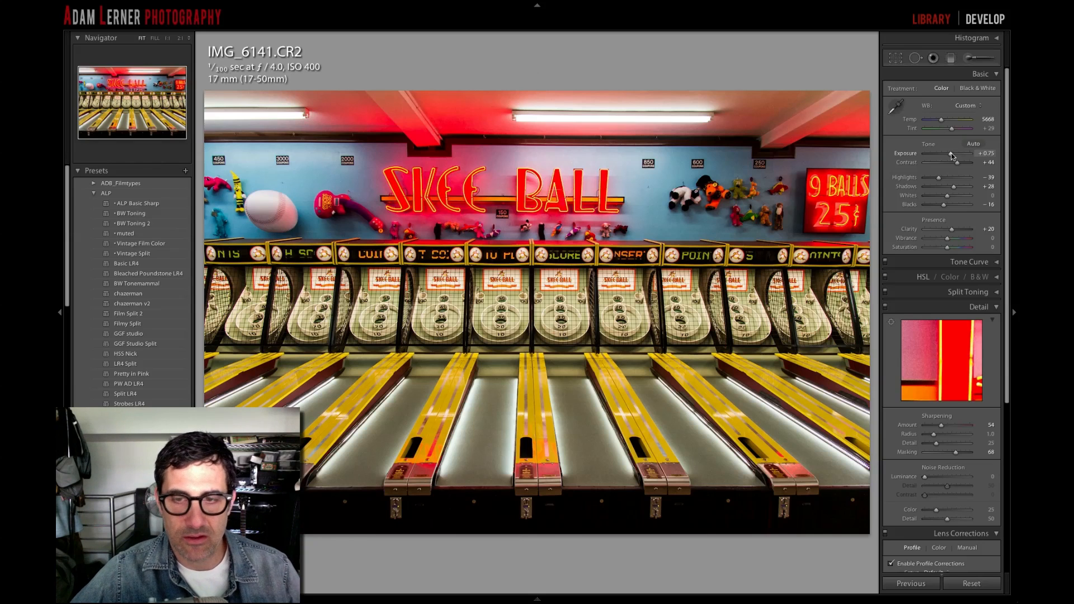
drag(951, 153, 952, 154)
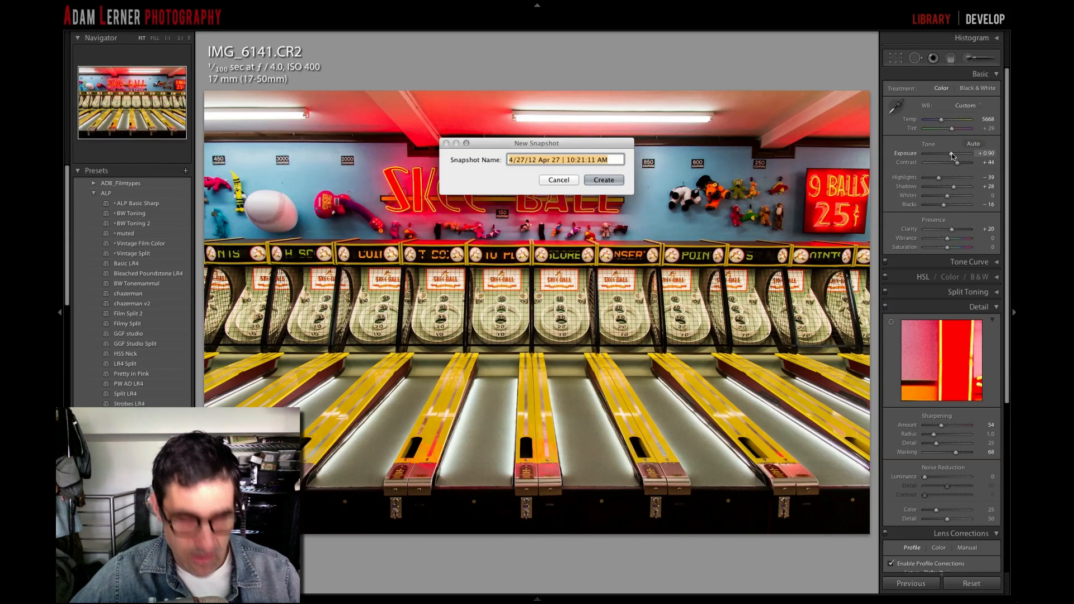
text(1)
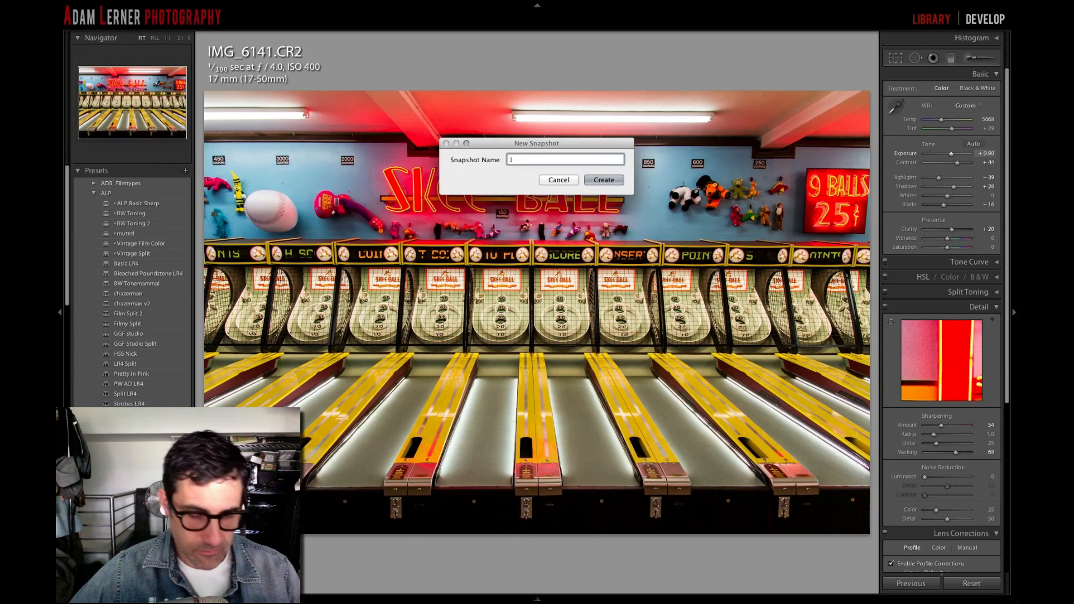
key(Return)
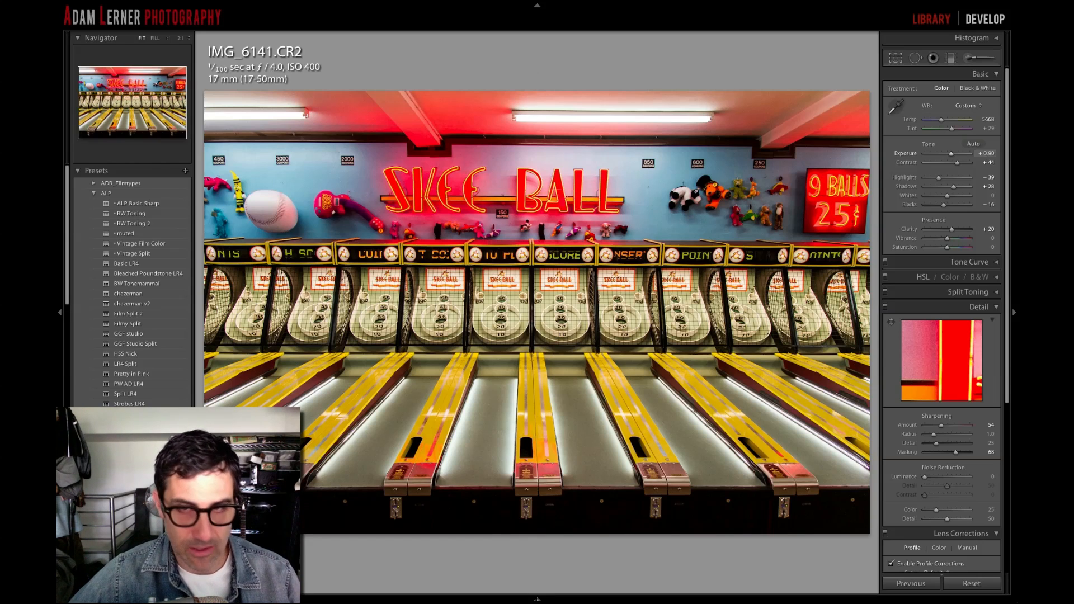
- Convert the photo to black and white with contrast at +83, blacks at −71 and shadows at +51
key(v)
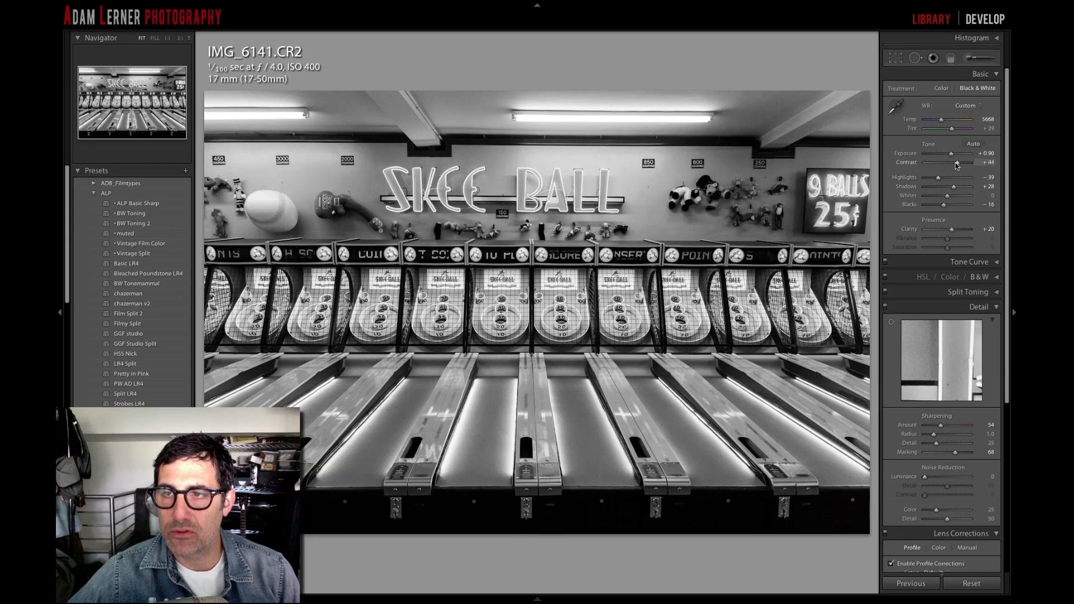
drag(962, 162, 965, 162)
drag(944, 207, 958, 190)
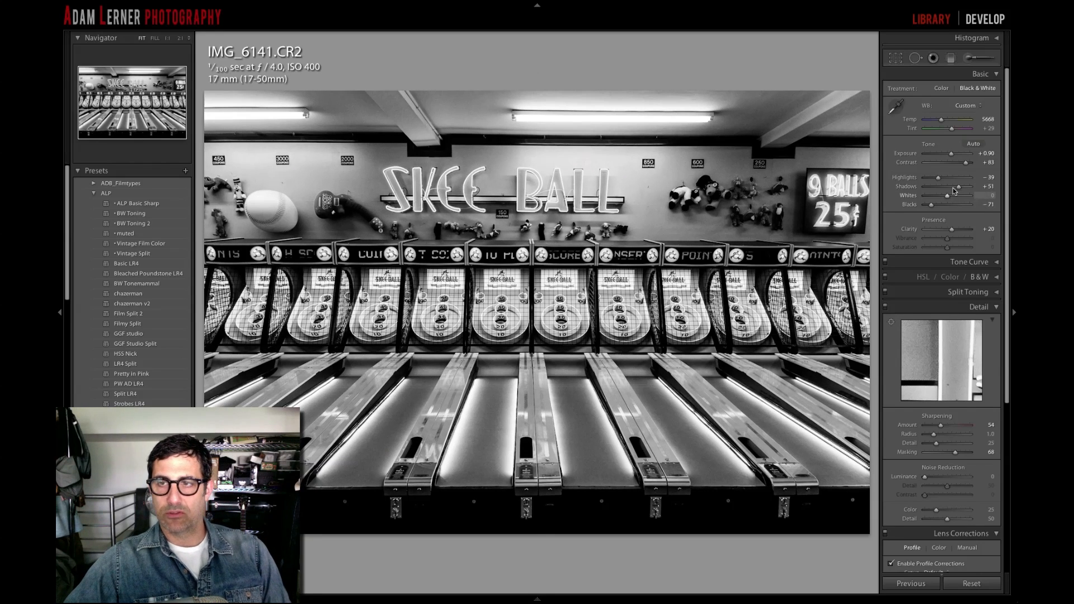
- Set the black and white version's highlights to −10 and clarity to +70
drag(939, 178, 947, 179)
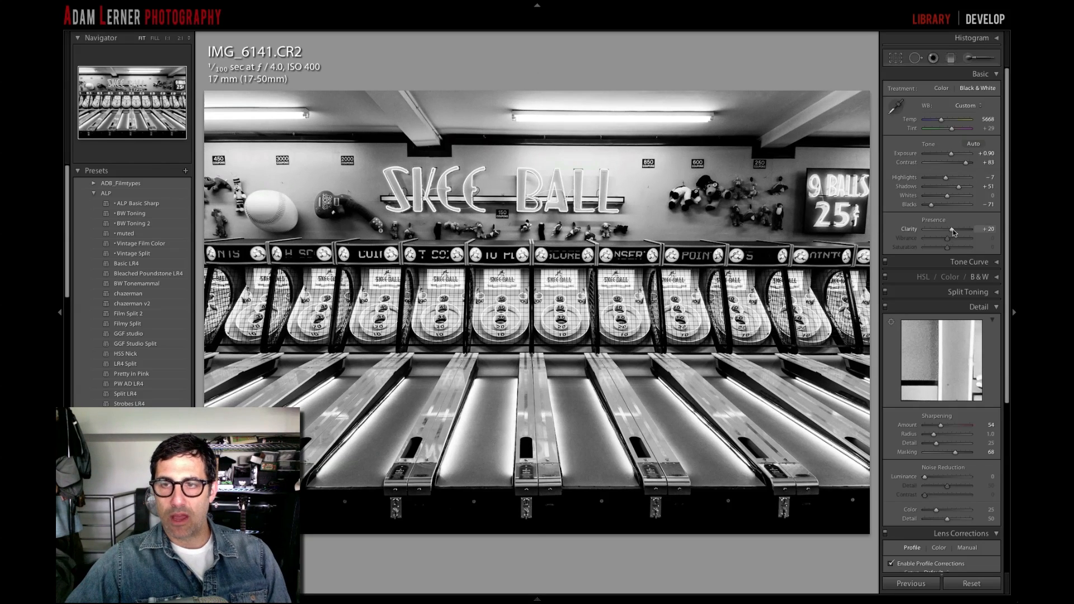
drag(956, 229, 964, 230)
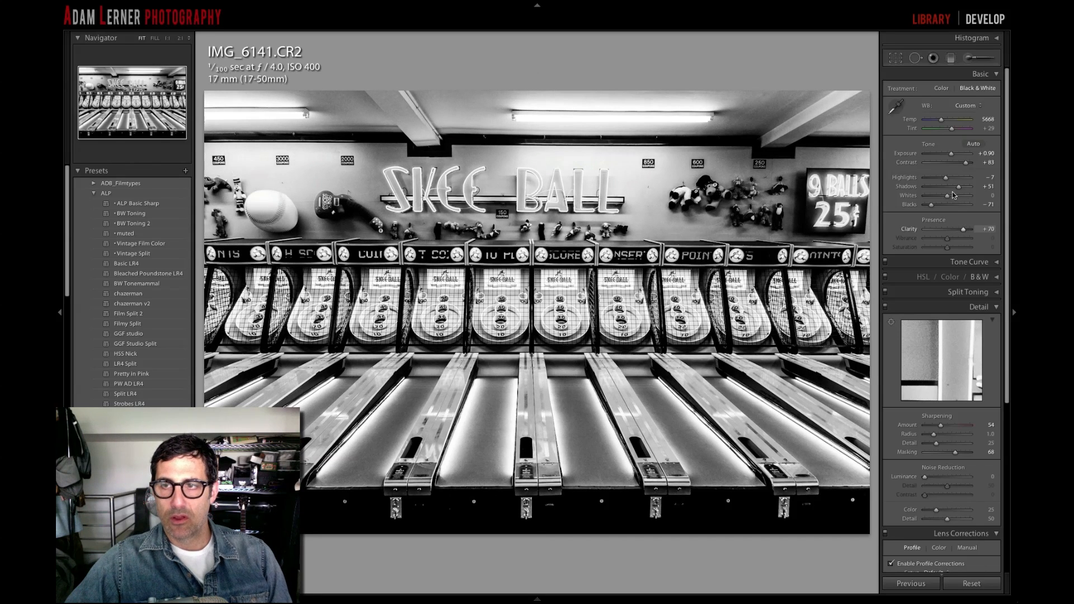
mouse_move(945, 177)
mouse_down()
mouse_move(930, 179)
mouse_move(957, 179)
mouse_move(945, 180)
mouse_up()
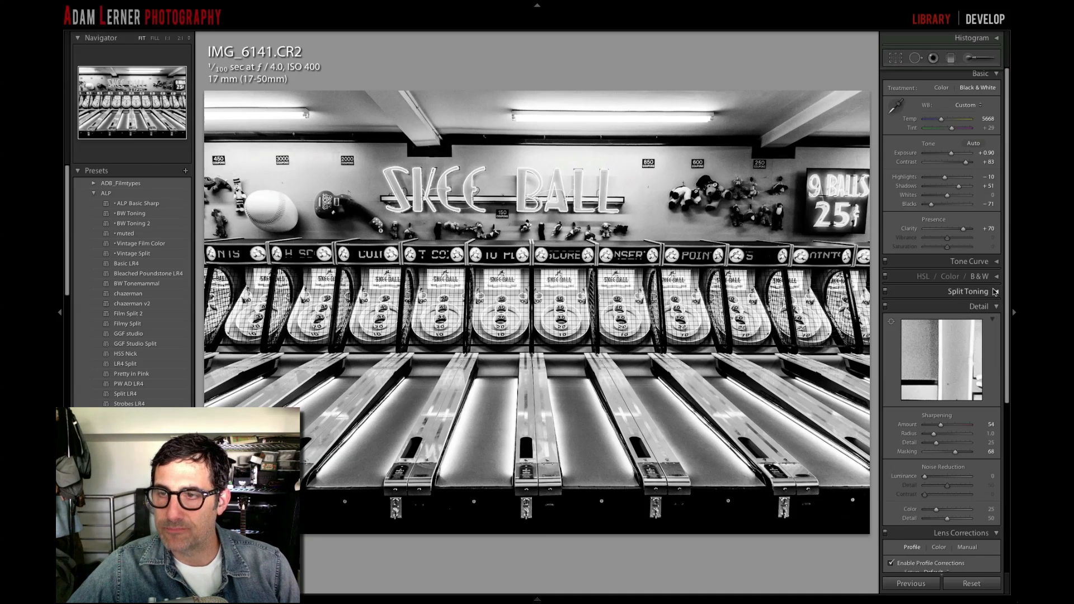
- Apply the Strong Contrast point curve to the black and white photo, trying Medium Contrast first
click(998, 262)
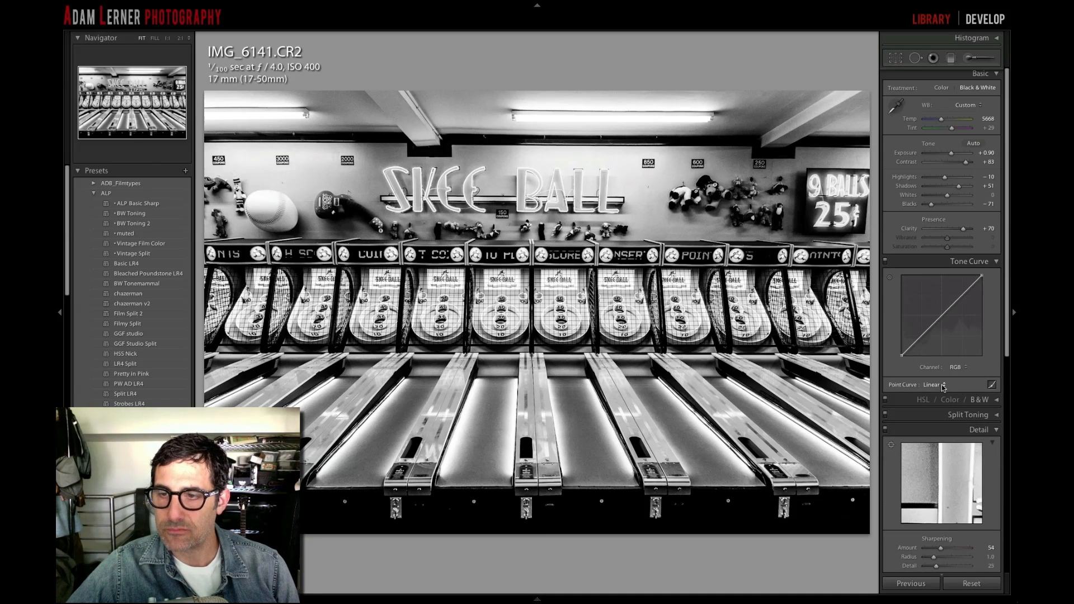
click(938, 384)
click(940, 392)
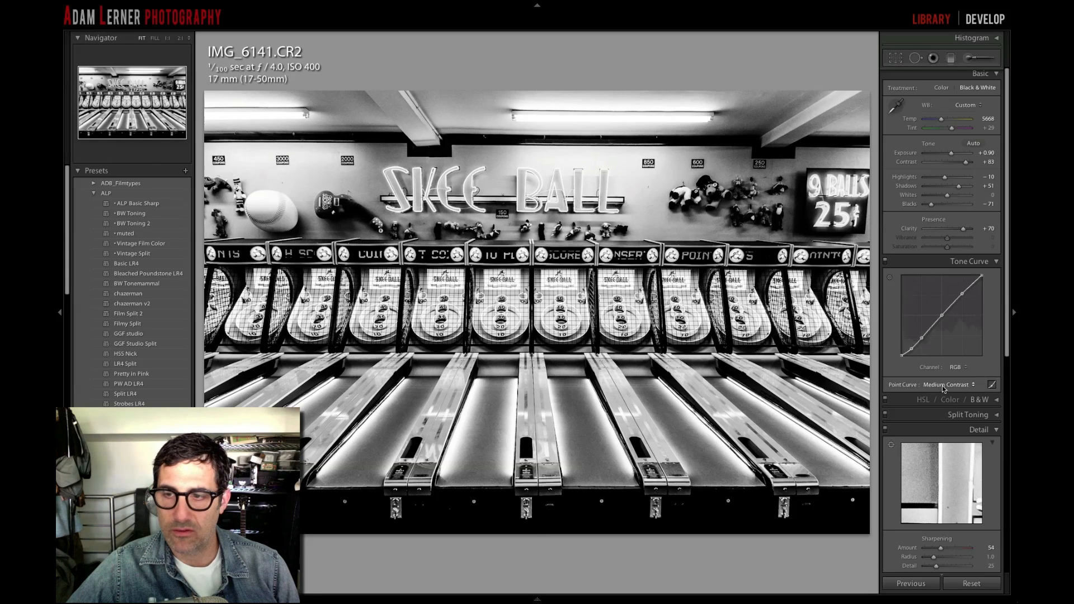
click(944, 385)
click(941, 394)
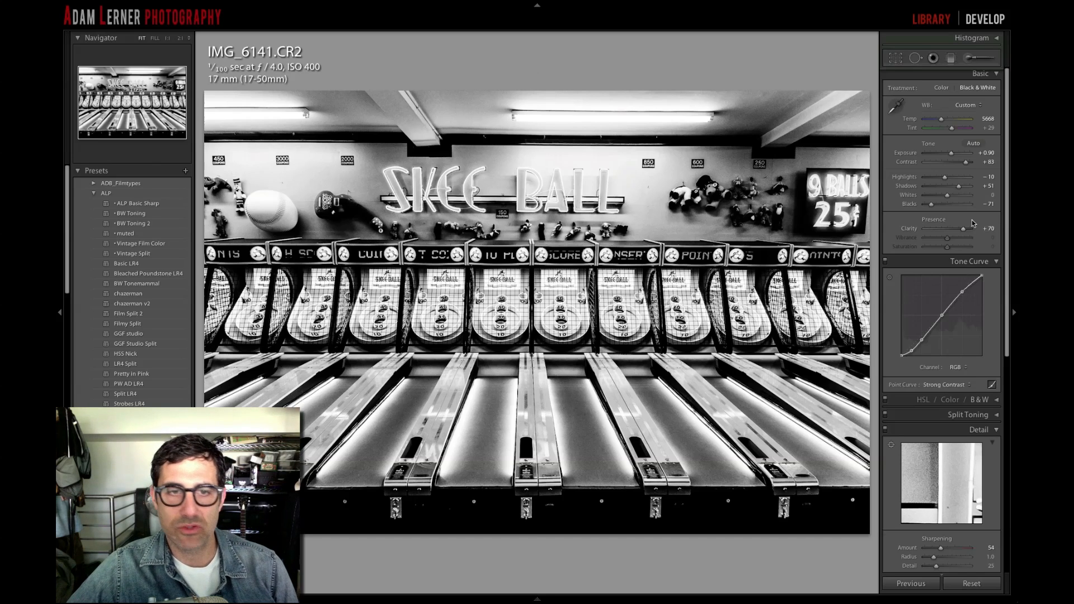
- Set the black and white version's contrast to +51 and blacks to −72, and try whites at +17 before resetting them
scroll(970, 218, up, 1)
scroll(971, 218, down, 1)
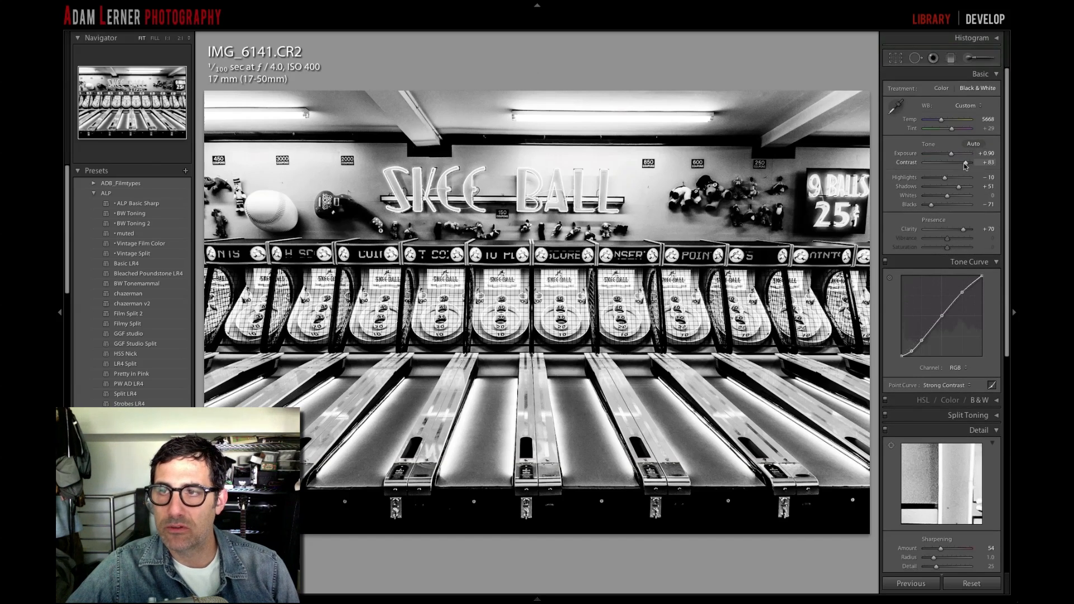
drag(967, 164, 960, 165)
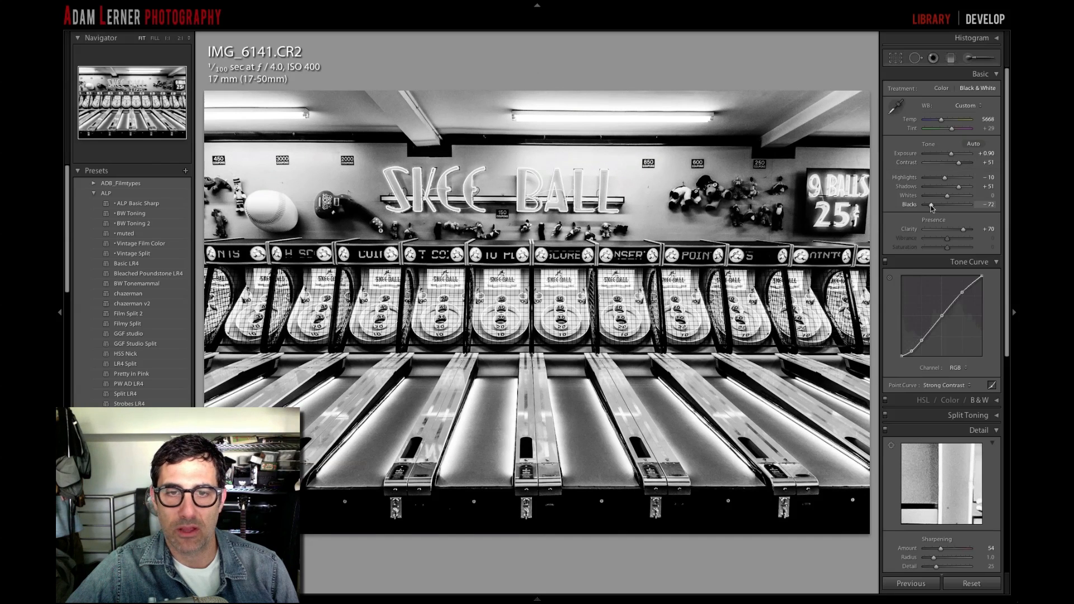
drag(948, 197, 954, 198)
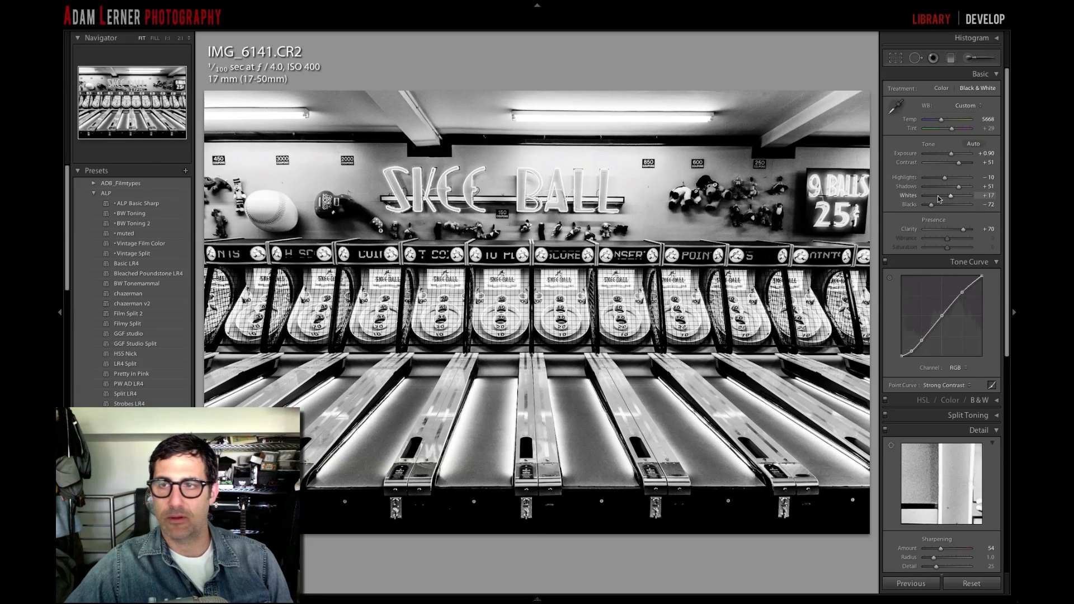
double_click(910, 196)
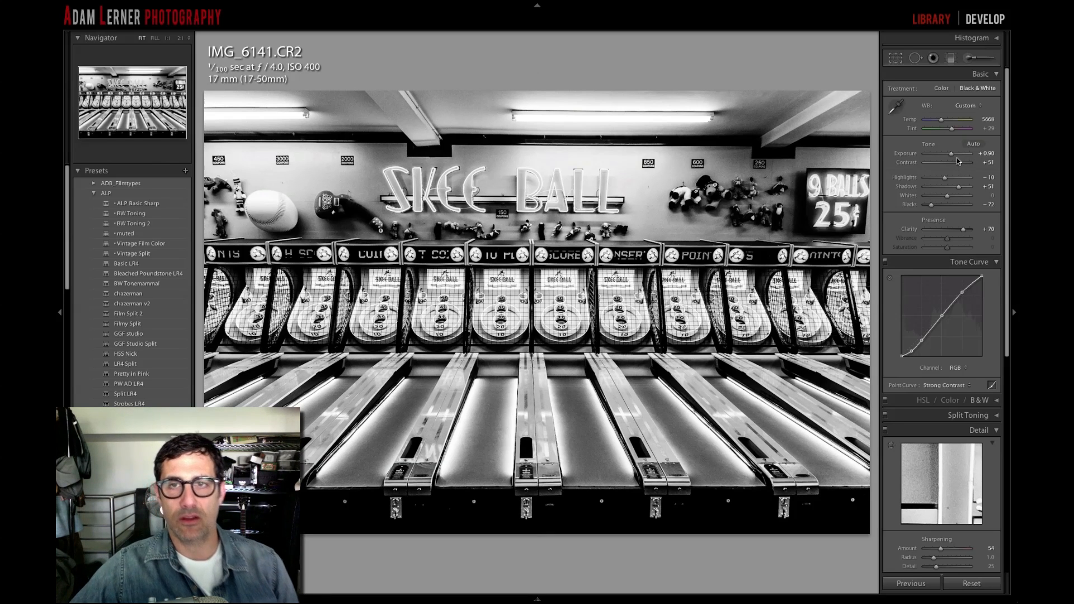
- Add a slight dark post-crop vignette to the black and white photo with an amount of −6
scroll(954, 190, down, 3)
scroll(954, 190, down, 10)
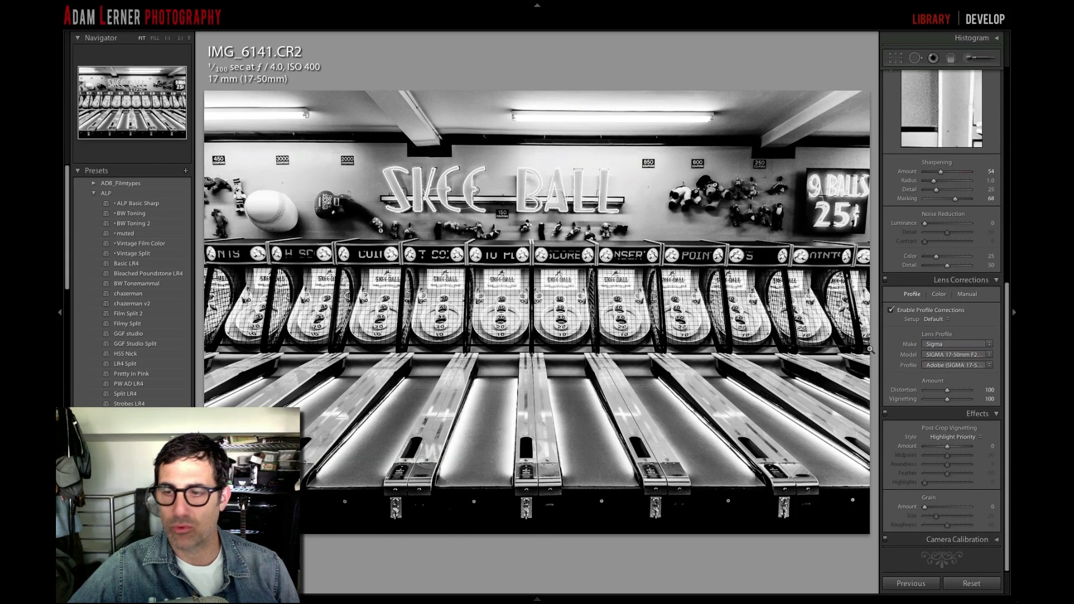
drag(947, 449, 945, 449)
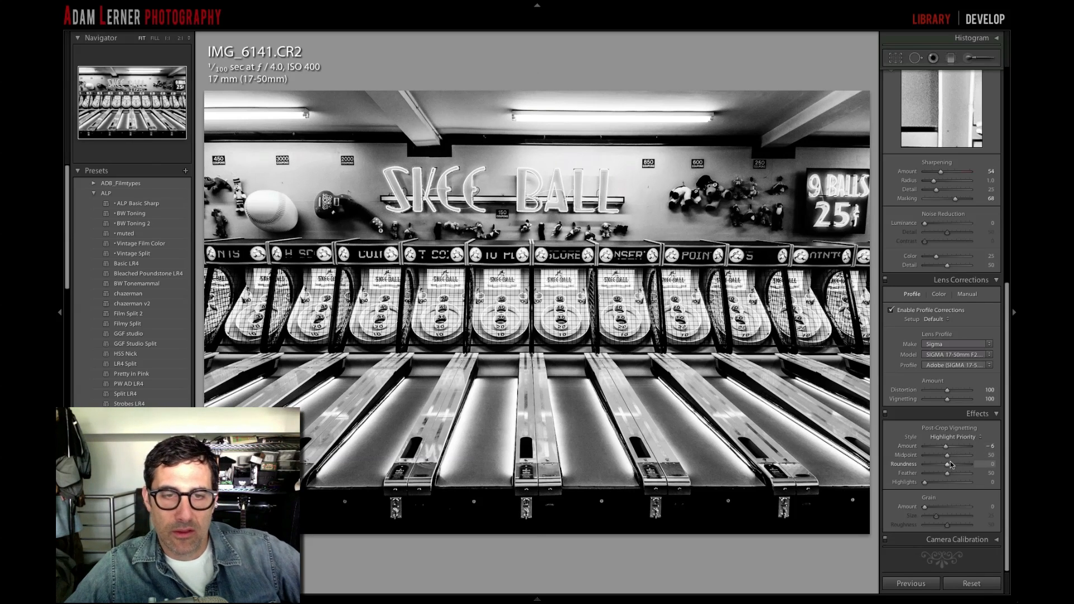
- Save the current black and white edit as a snapshot named 2
scroll(987, 288, up, 10)
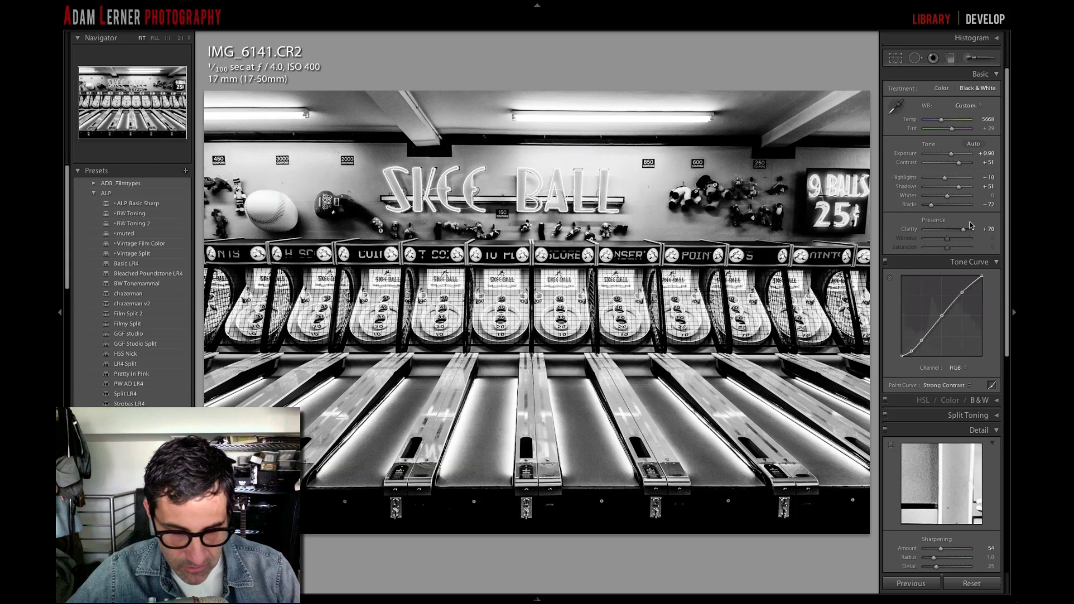
key(super+n)
text(2)
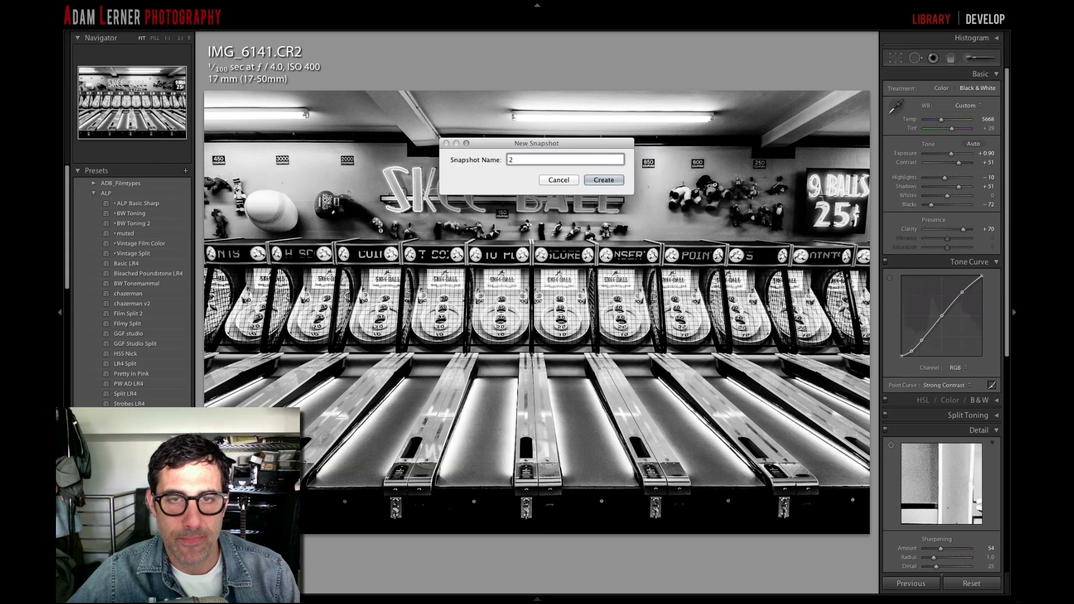
key(Return)
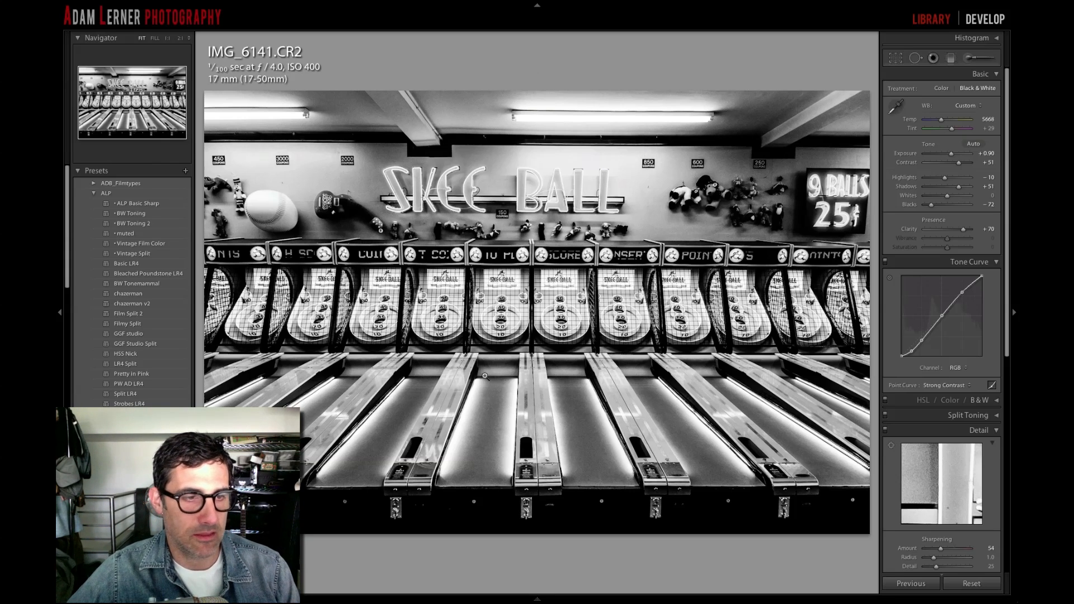
- Compare the black and white version with the colour edit and with the unedited original
scroll(147, 313, down, 10)
scroll(144, 312, down, 5)
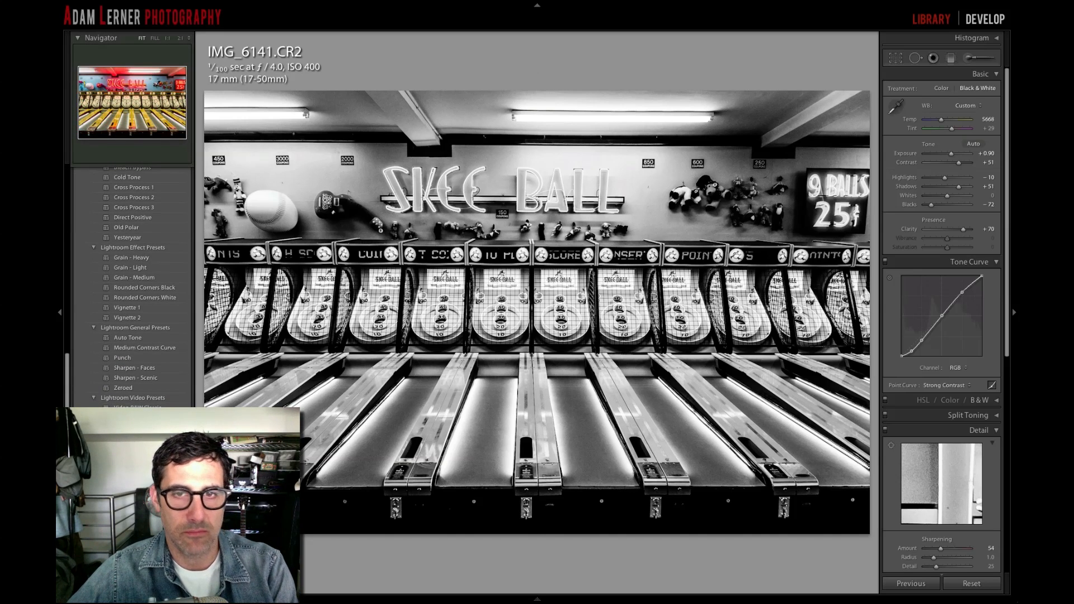
key(super+z)
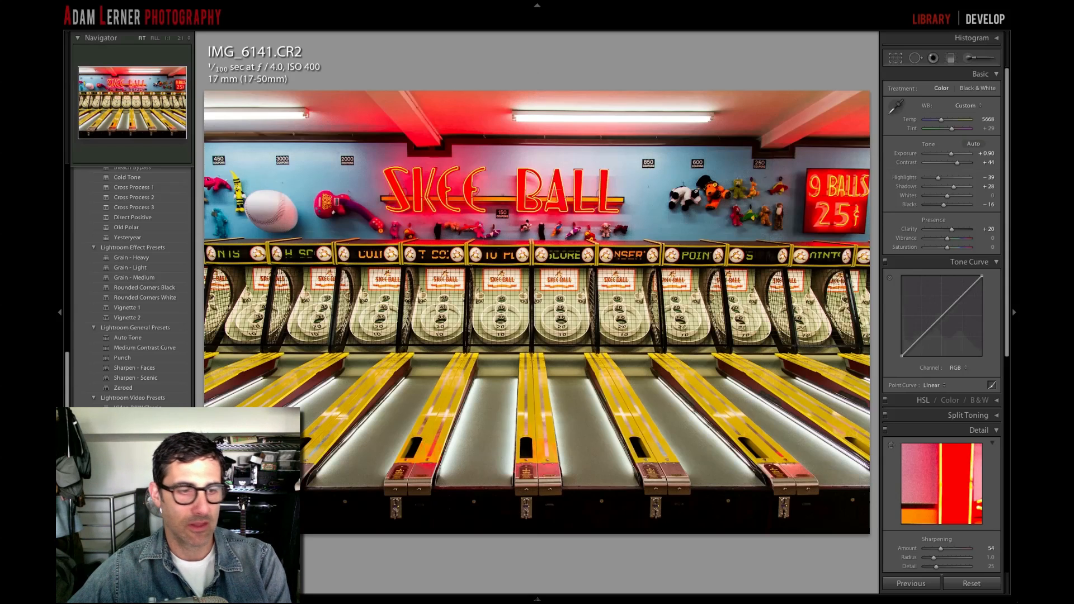
key(super+shift+z)
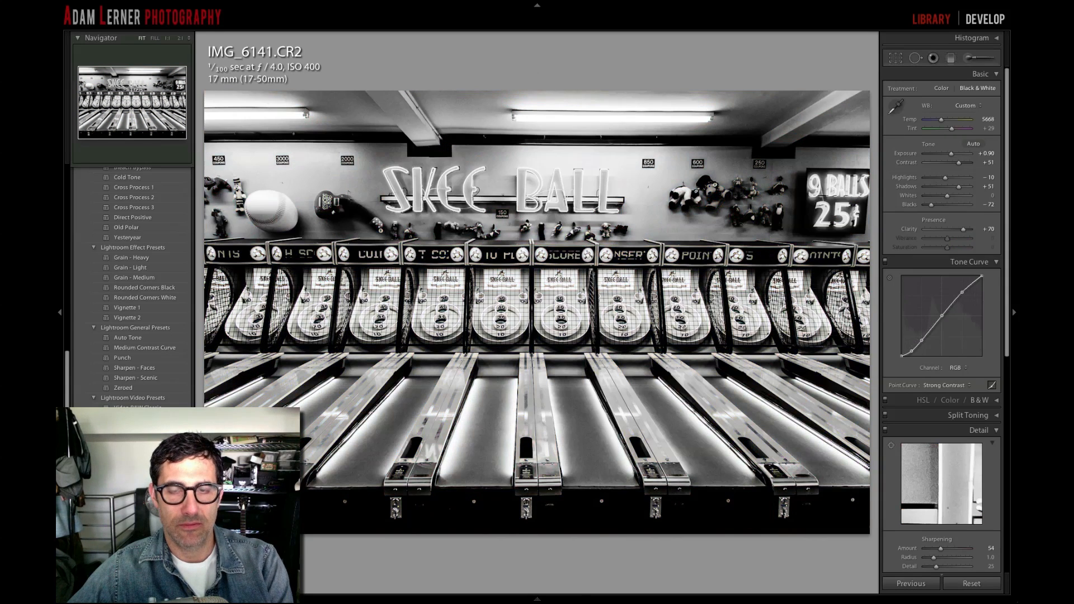
key(backslash)
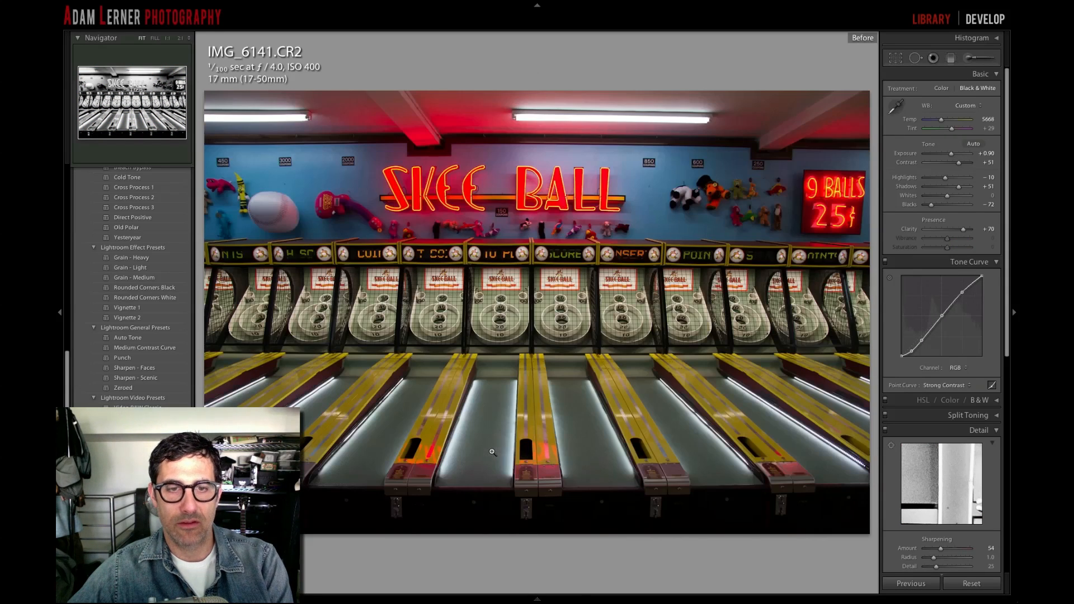
key(backslash)
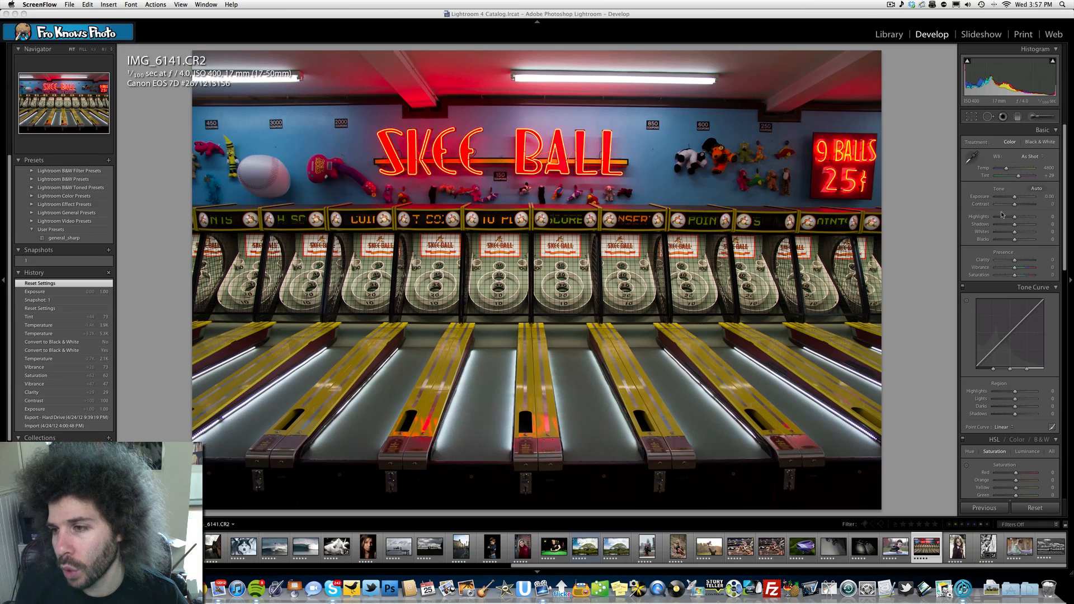
- Set the unedited colour photo's contrast to +100, exposure to +1.00, clarity to +33, vibrance to +60 and saturation to +71
click(1044, 204)
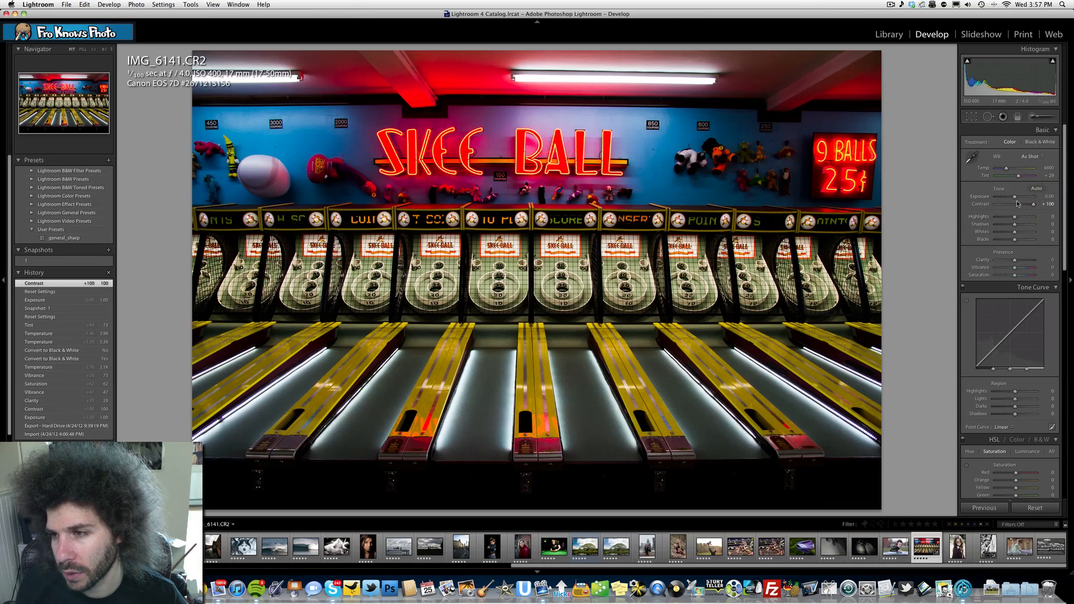
drag(1014, 197, 1021, 203)
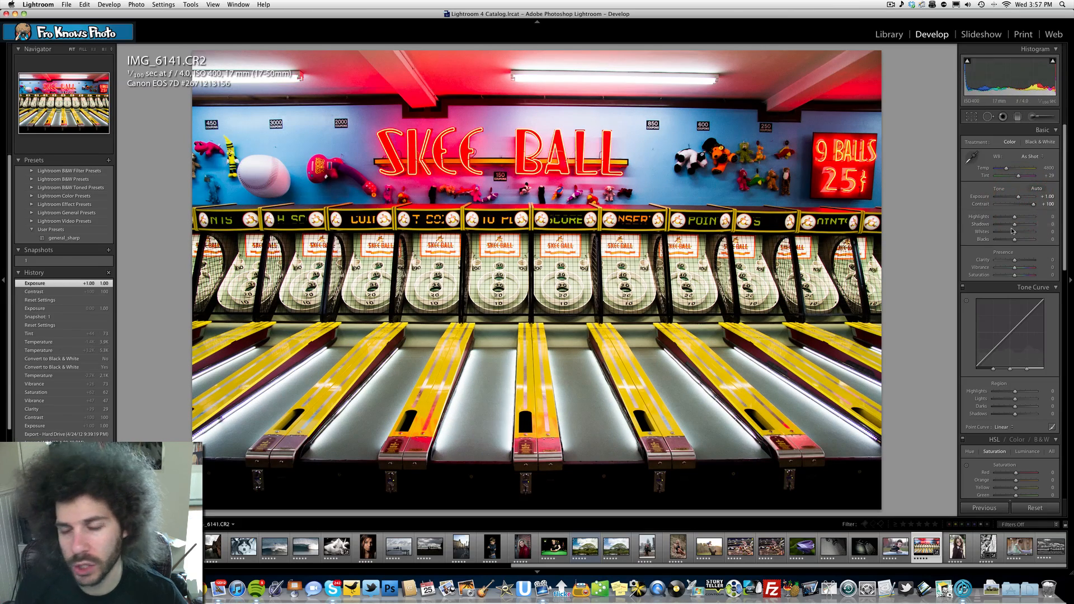
click(1022, 262)
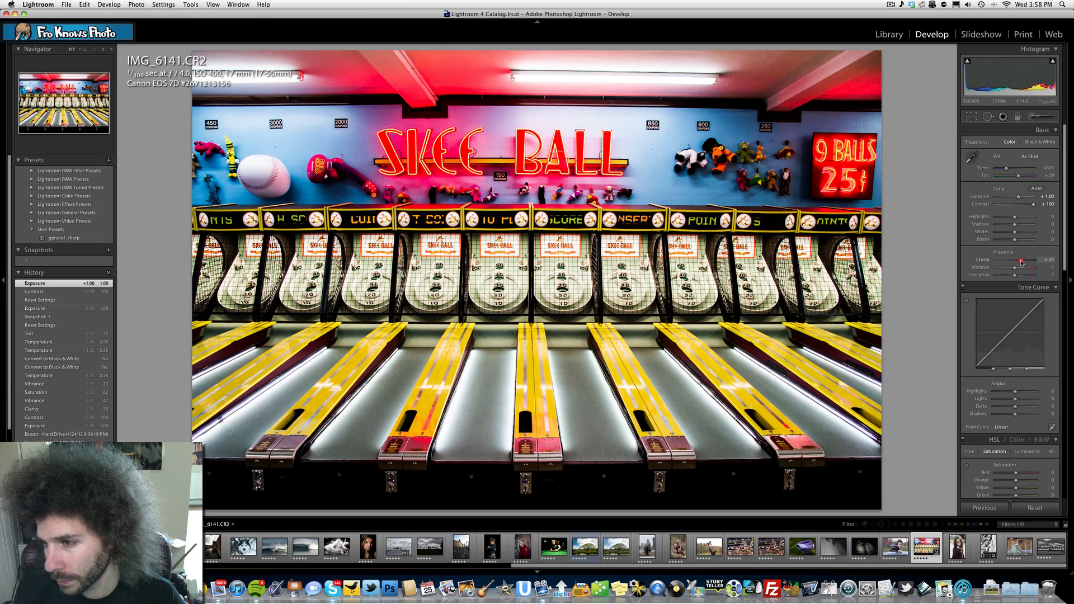
click(1026, 267)
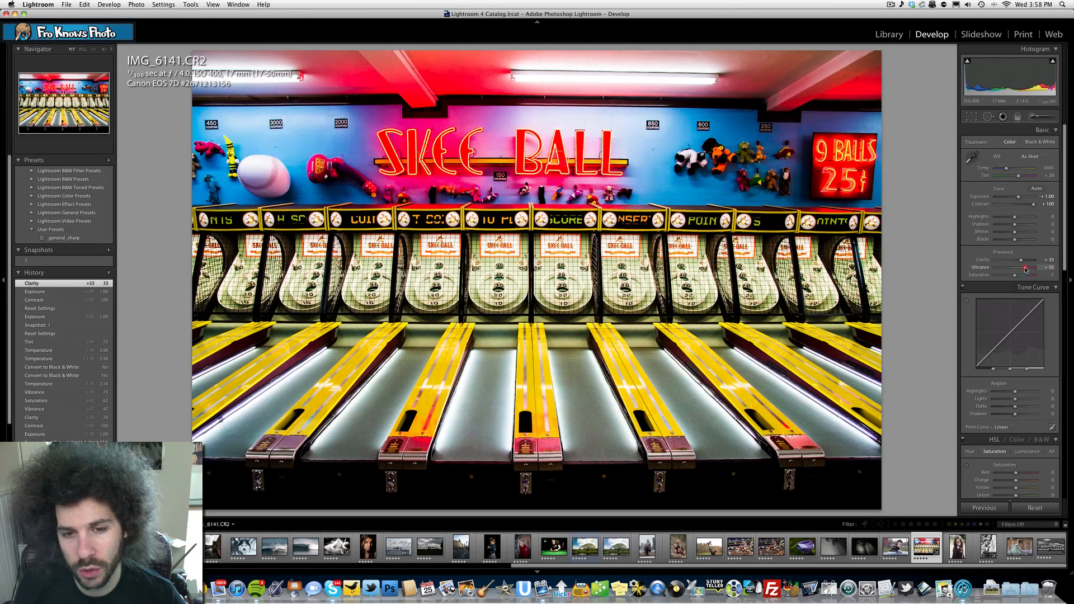
click(1028, 275)
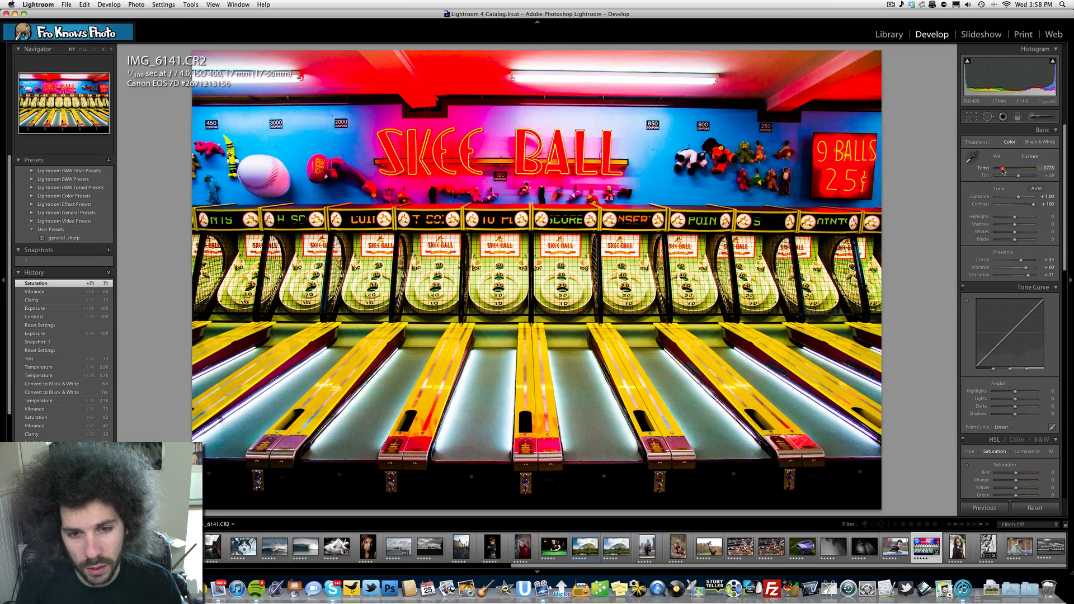
- Cool the photo's white balance to a temperature of 3778, trying 4000 first
drag(1004, 169, 1005, 171)
key(super+z)
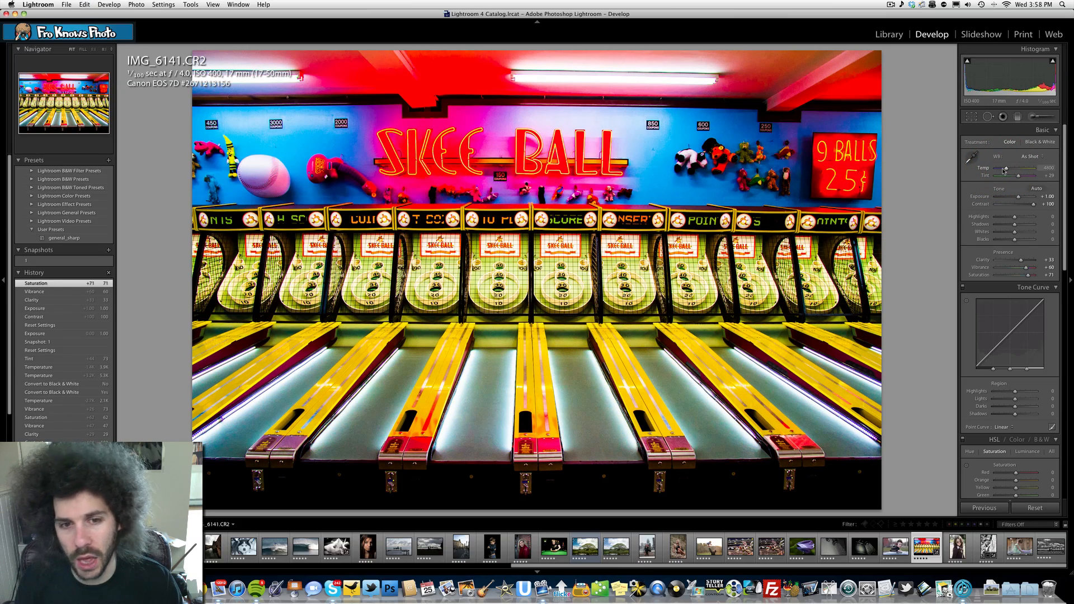
drag(1004, 169, 1004, 170)
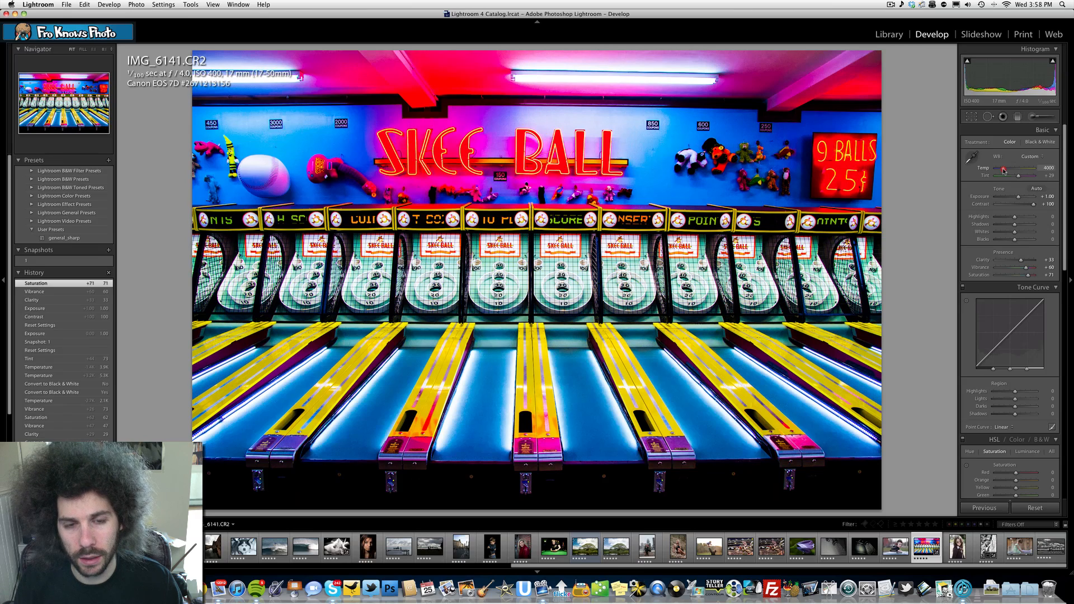
click(1003, 170)
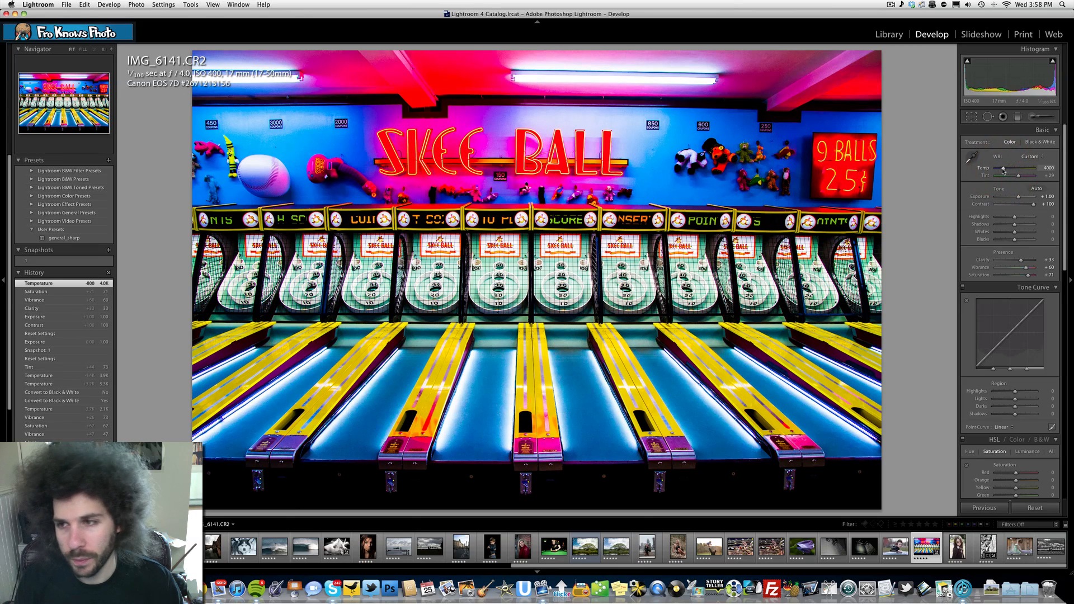
drag(1004, 171, 1003, 171)
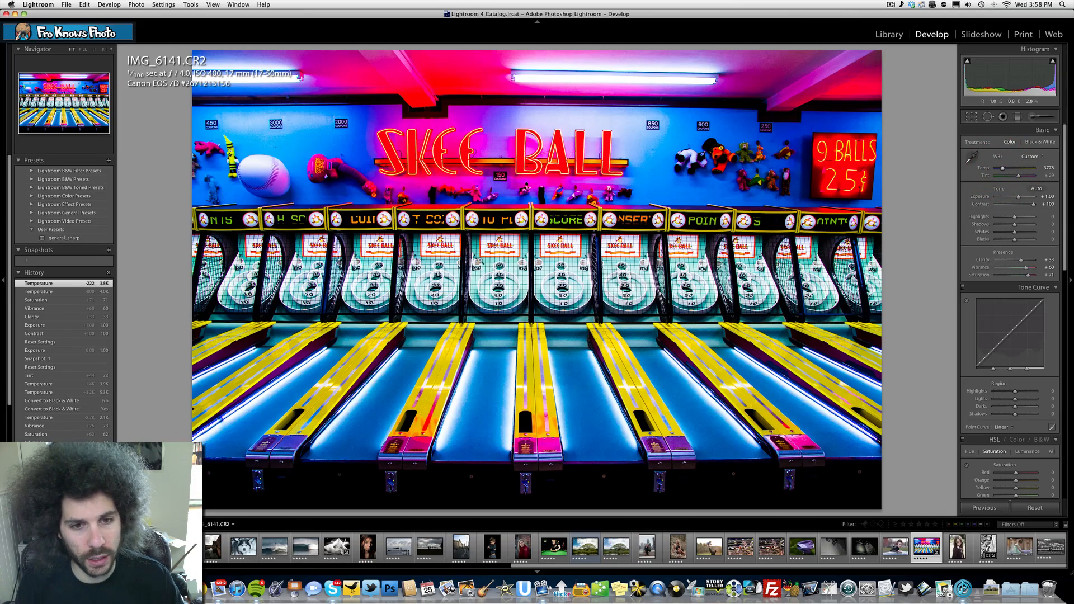
- Inspect the skee ball targets at close range and compare the colour edit with the original photo
click(531, 246)
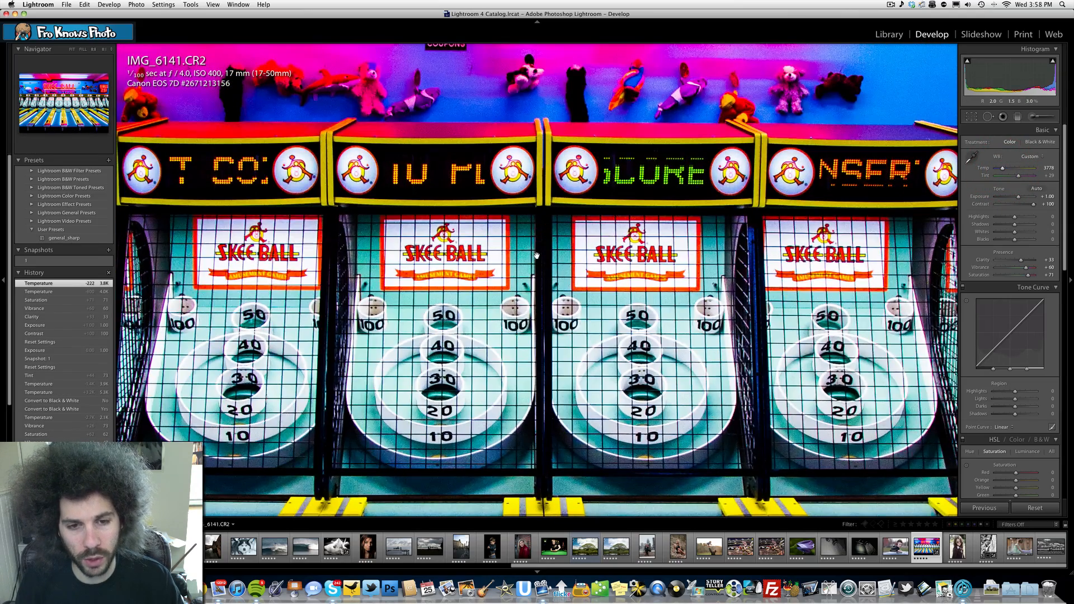
click(535, 256)
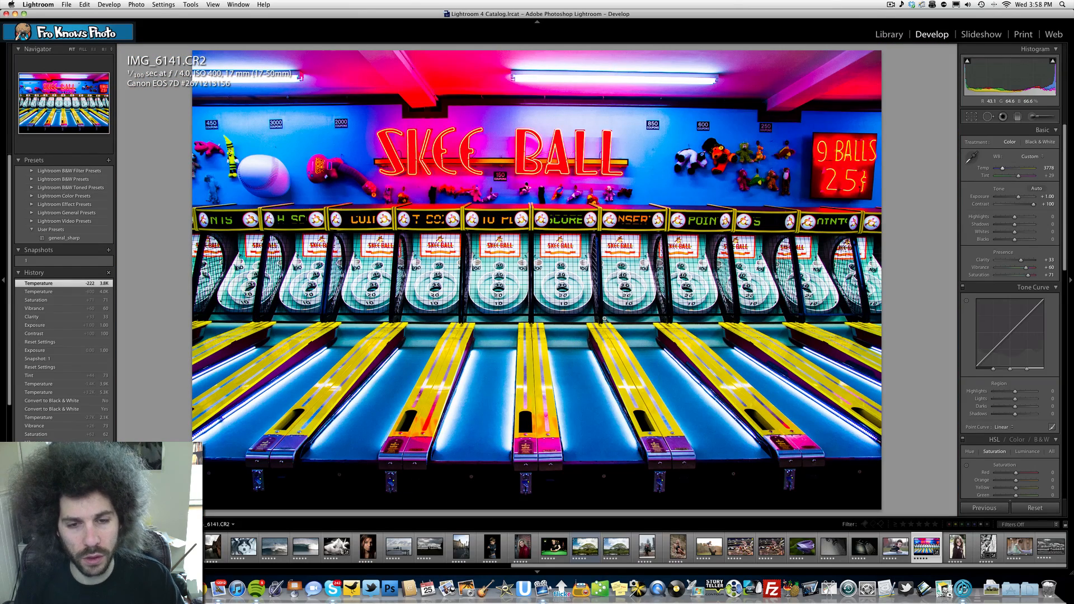
key(backslash)
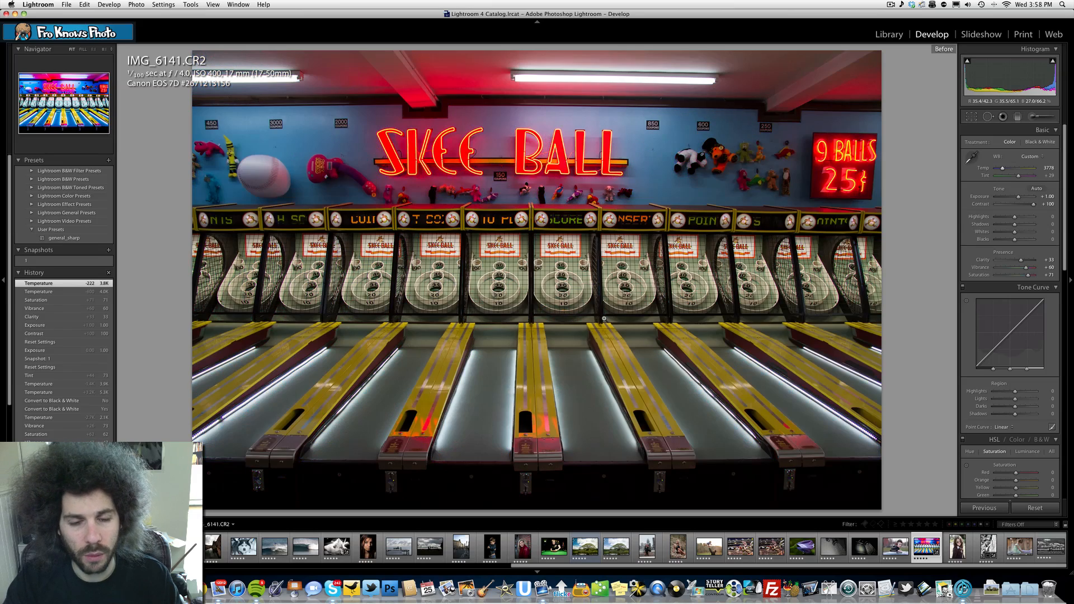
key(backslash)
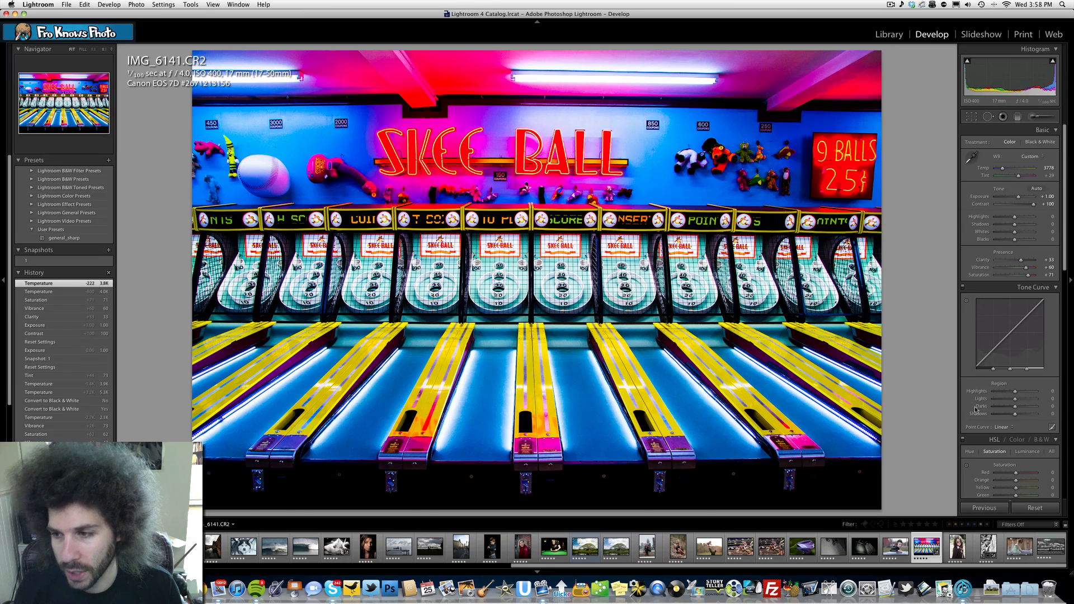
- Apply the Strong Contrast point curve to the colour photo, switching back to Linear once for comparison
click(999, 428)
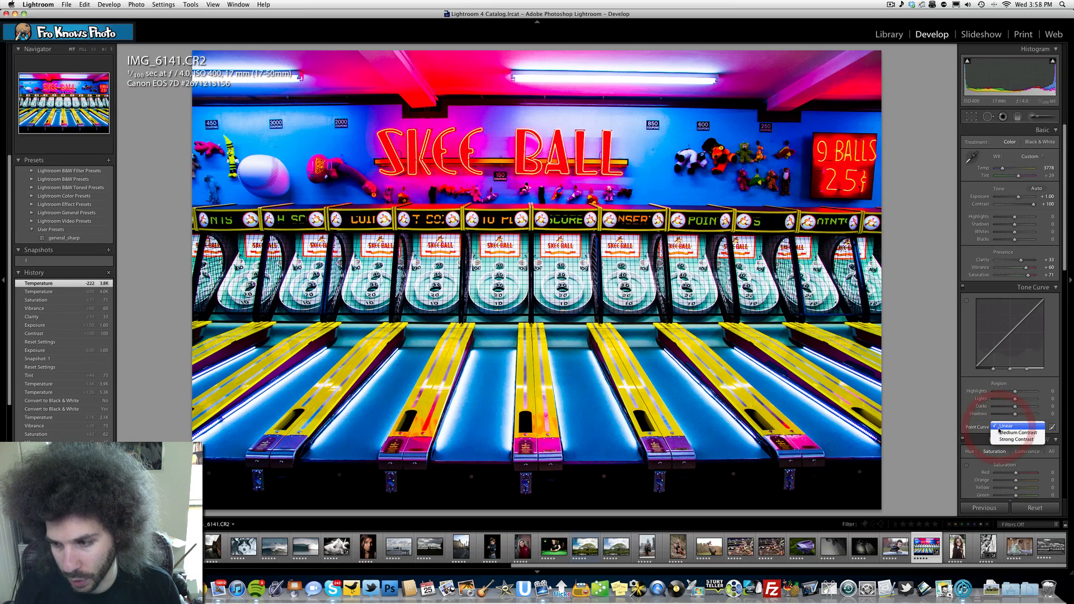
click(1005, 439)
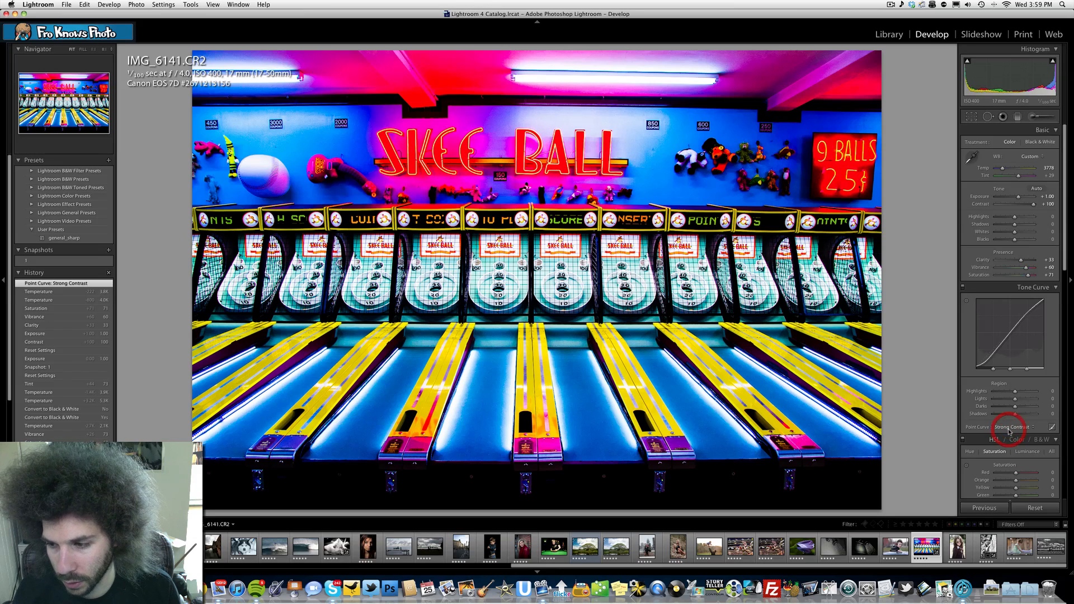
click(1010, 428)
click(1004, 414)
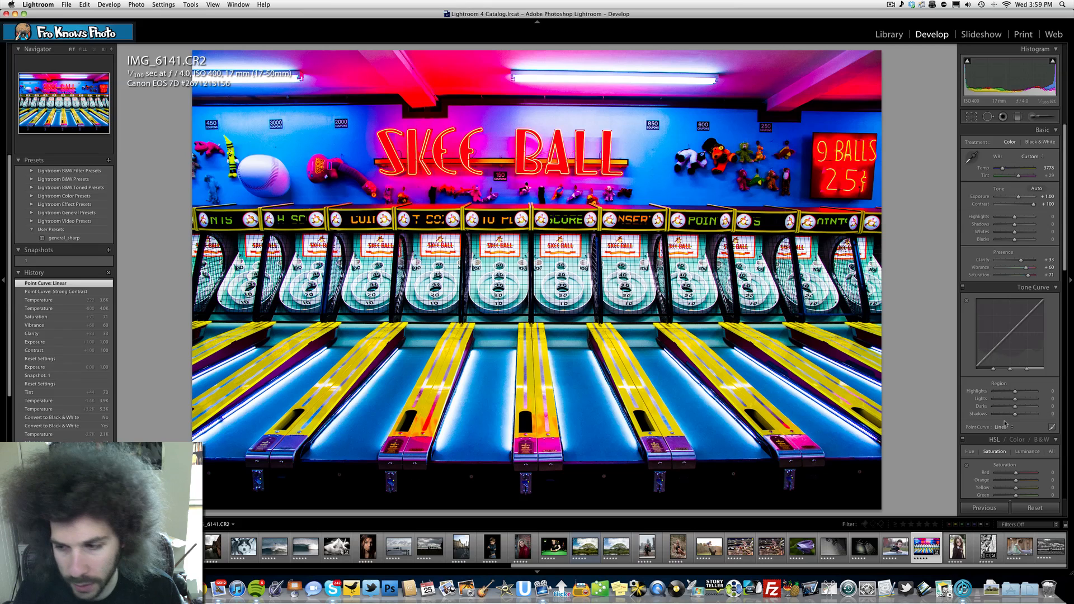
click(1003, 427)
click(1005, 441)
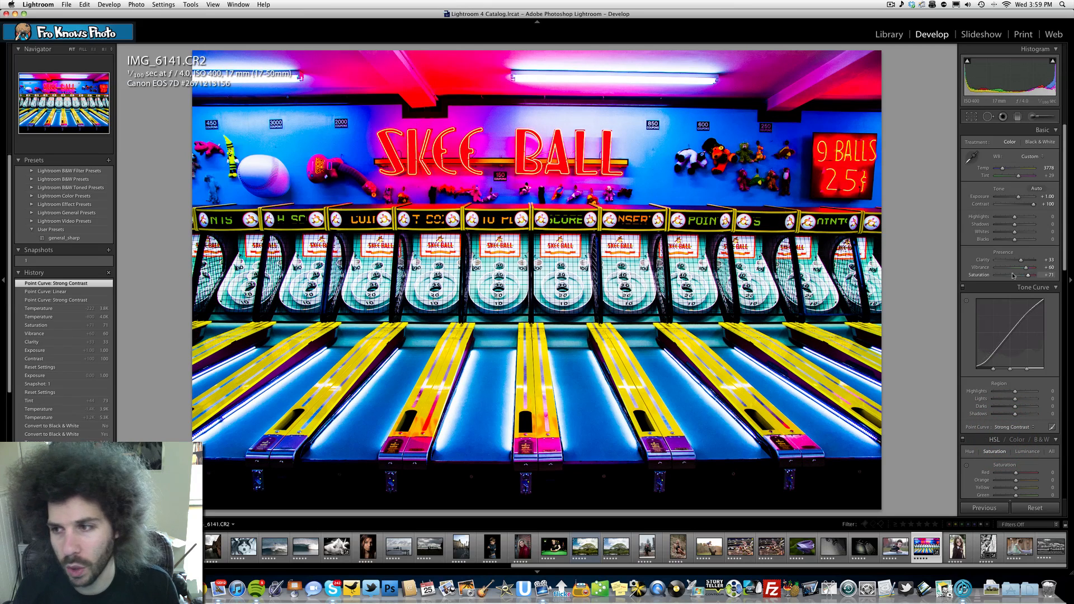
- Try raising the shadows to +36, reset them to 0, and lower the blacks to −100
click(1023, 226)
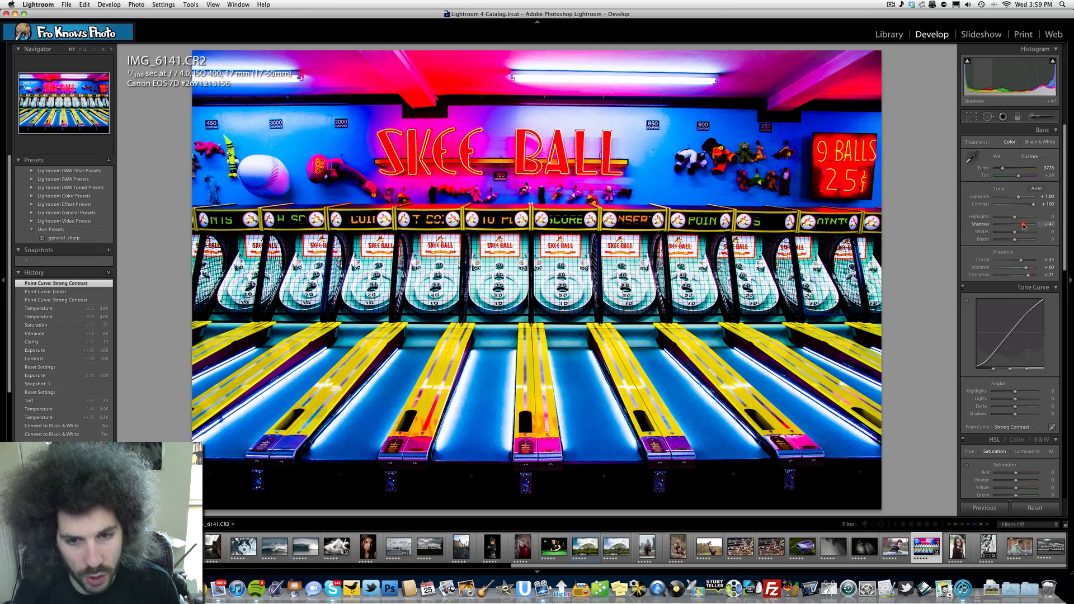
click(1048, 225)
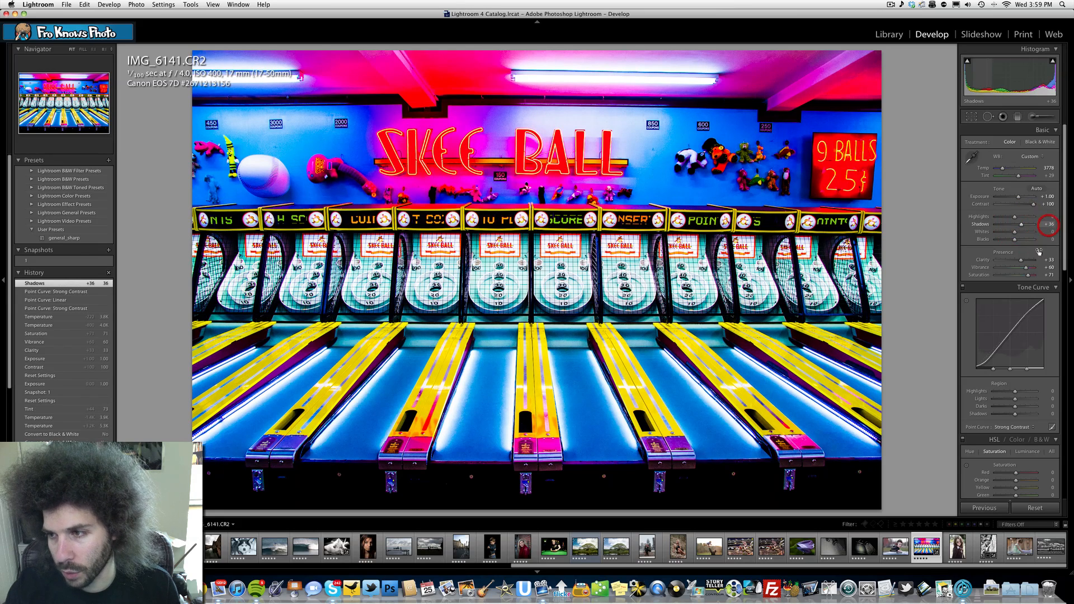
text(0)
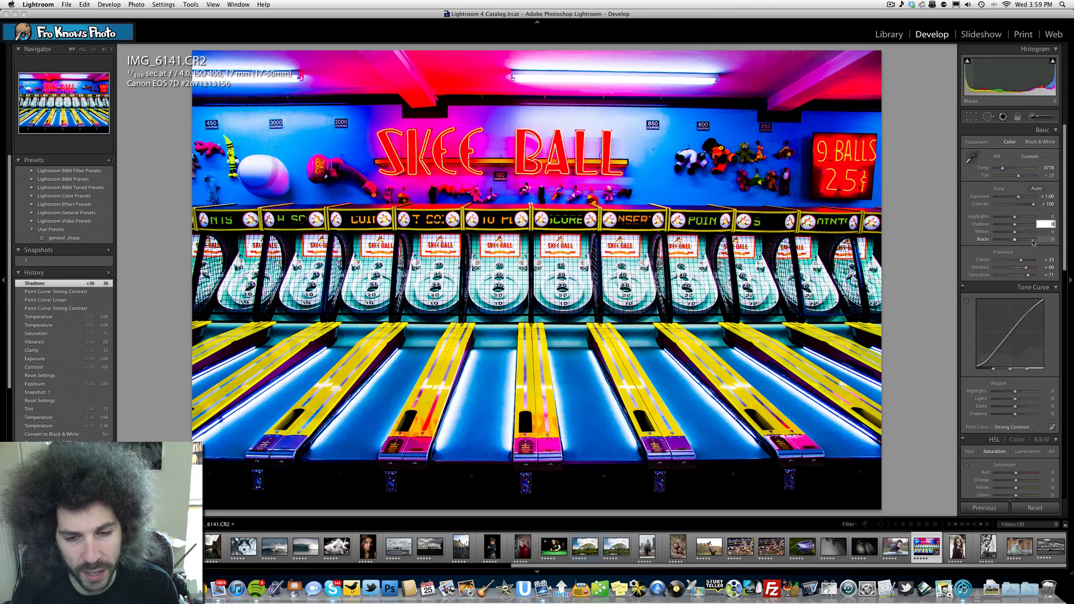
drag(1034, 240, 987, 242)
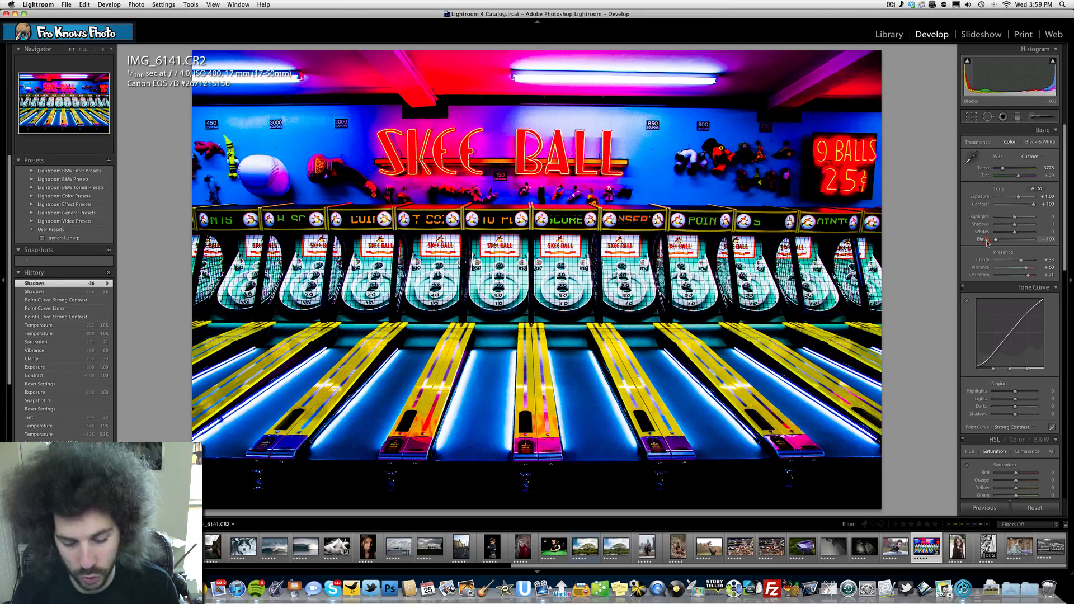
- Undo the extreme blacks adjustment and set the blacks to −29 and the shadows to +7 instead
key(super+z)
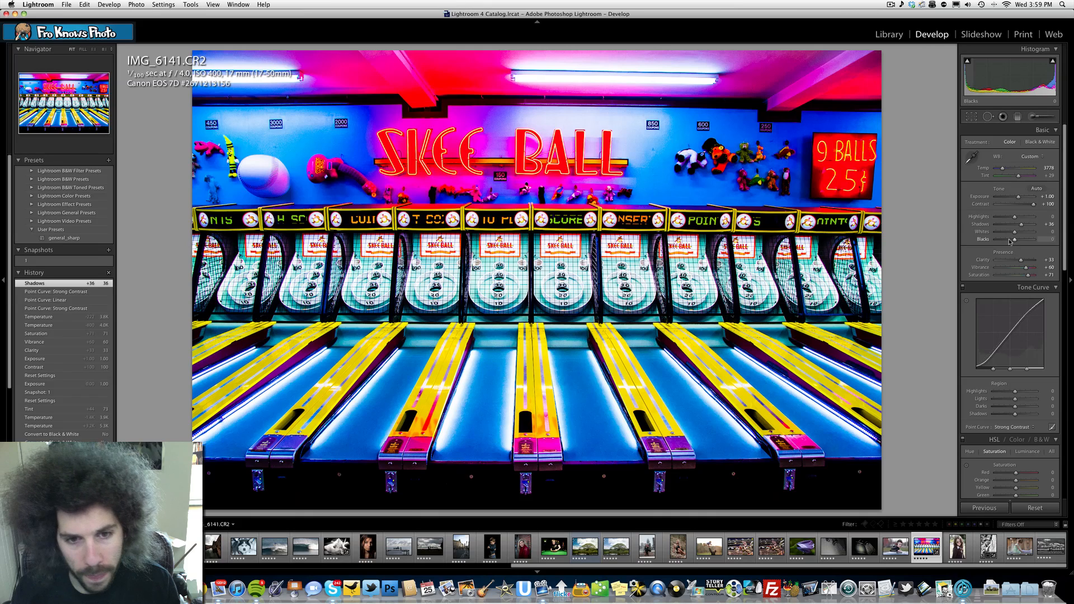
drag(1010, 242, 1010, 242)
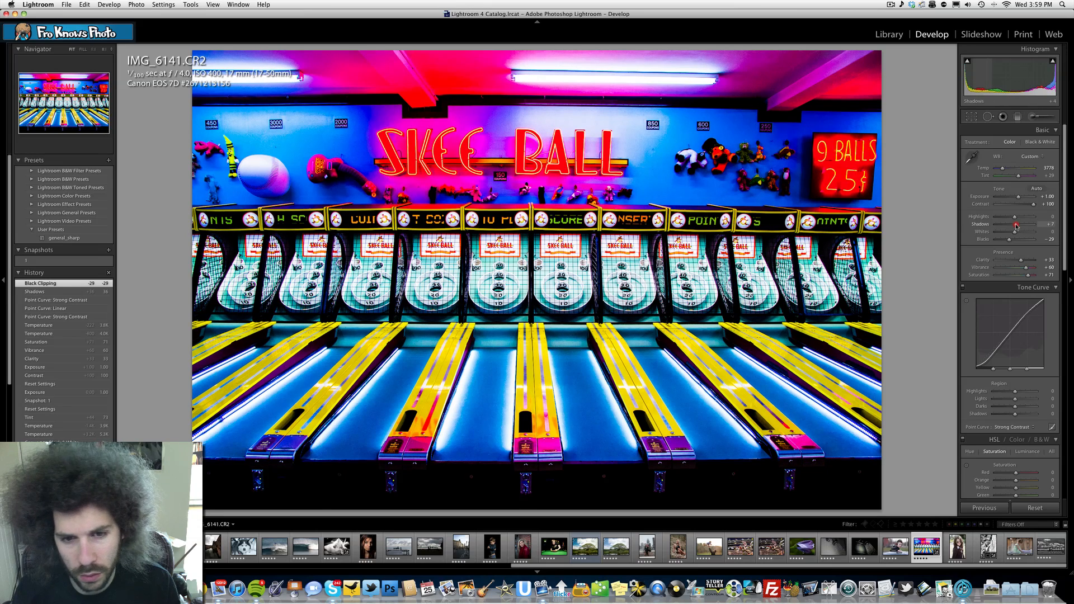
drag(1016, 225, 1016, 225)
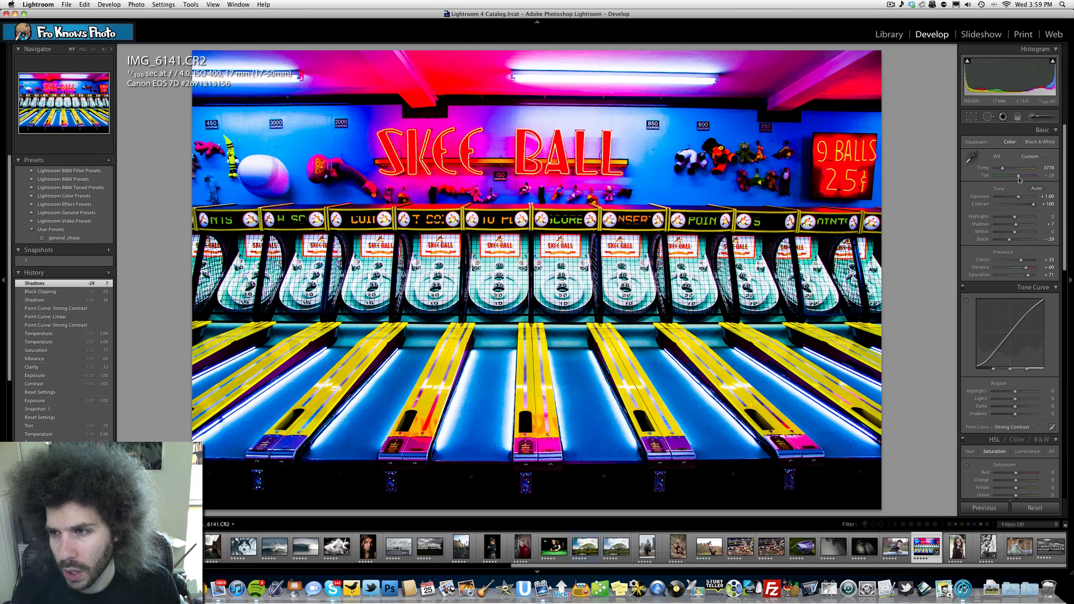
- Try a greener tint, undo it, and update snapshot 1 with the current colour settings
mouse_move(1018, 177)
mouse_down()
mouse_move(999, 178)
mouse_move(1014, 178)
mouse_up()
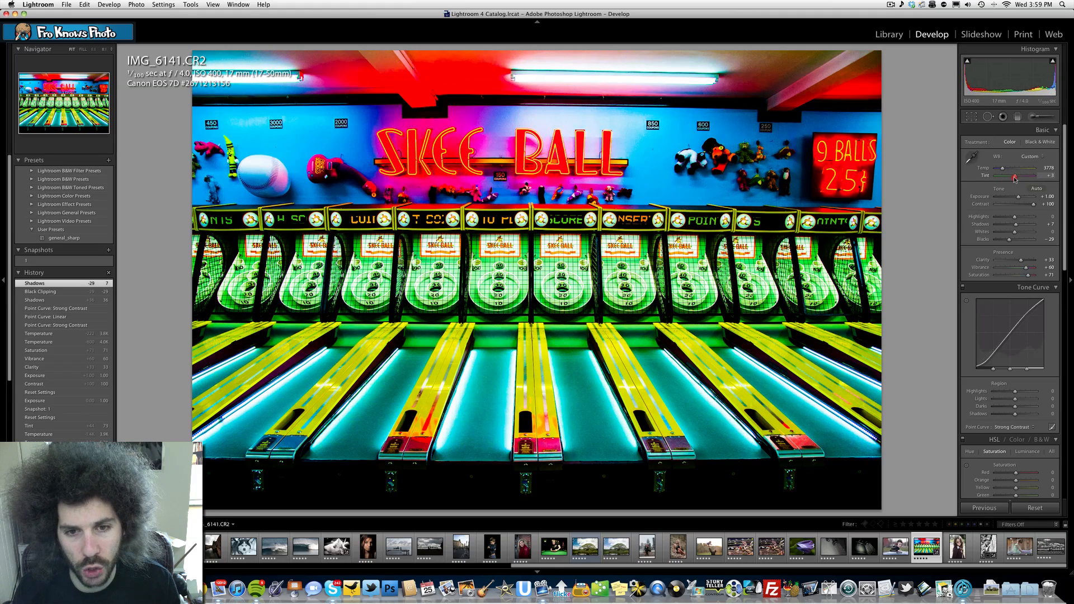
key(super+z)
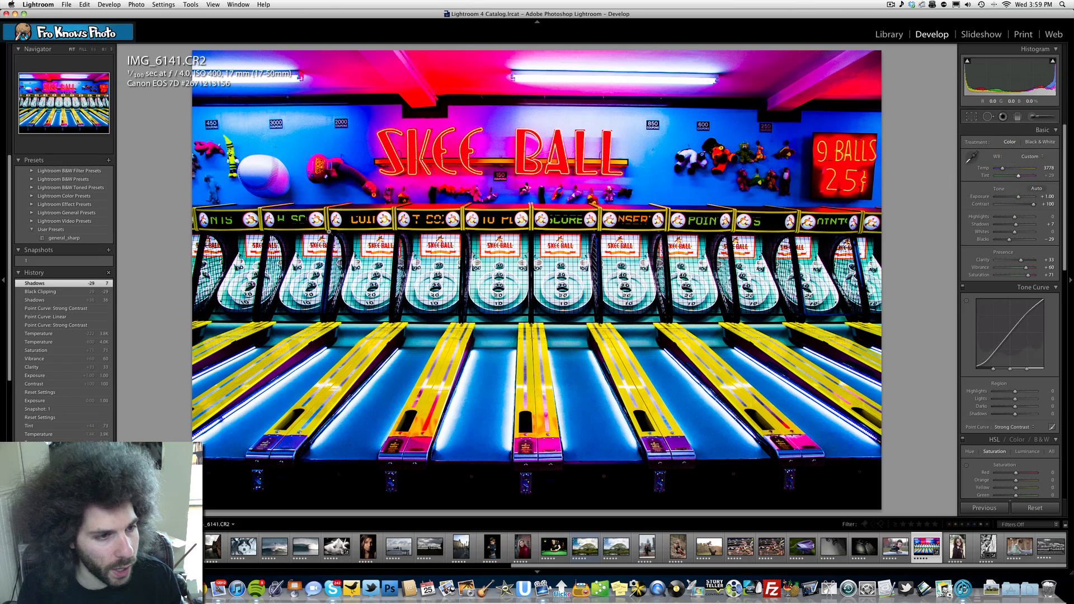
right_click(83, 264)
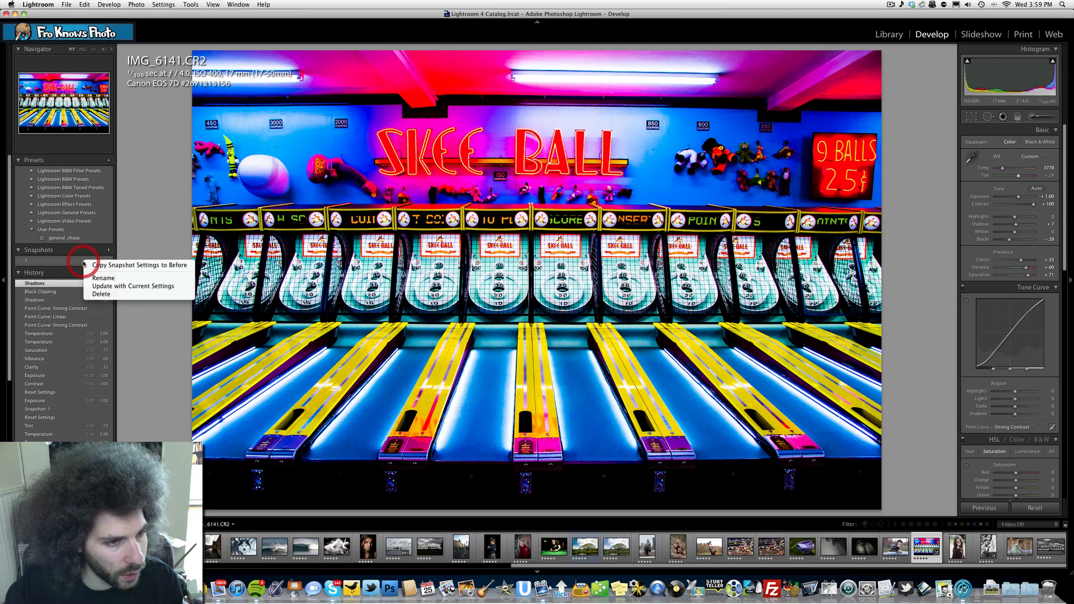
click(112, 279)
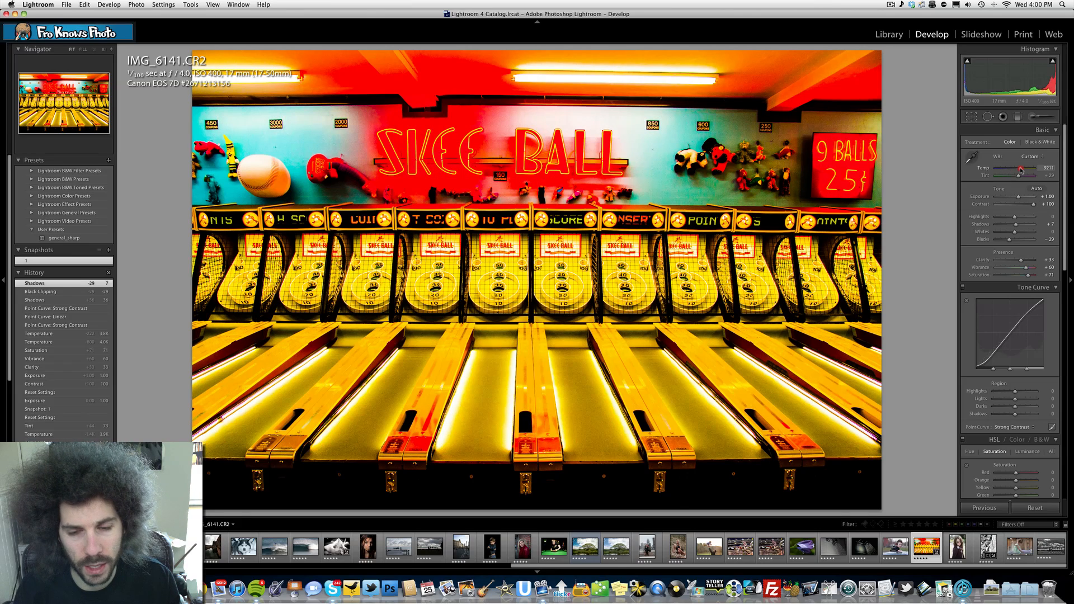
- Try warming the temperature to 9211, undo it, and set the temperature to 4556 and the tint to −20 for a green look
drag(1020, 170, 1003, 169)
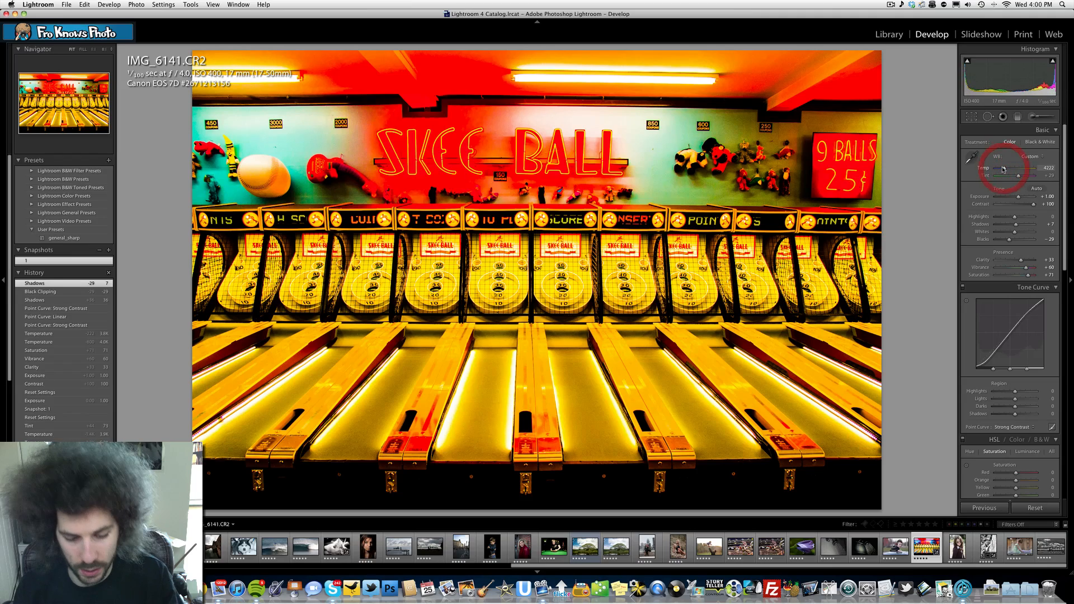
key(super+z)
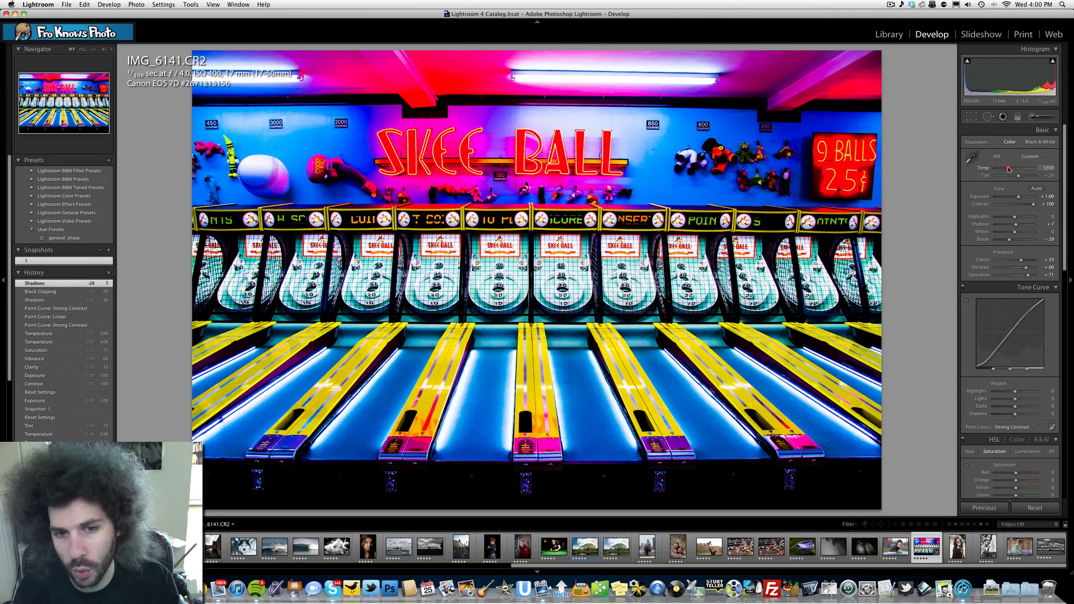
click(1006, 168)
drag(1006, 169, 1024, 178)
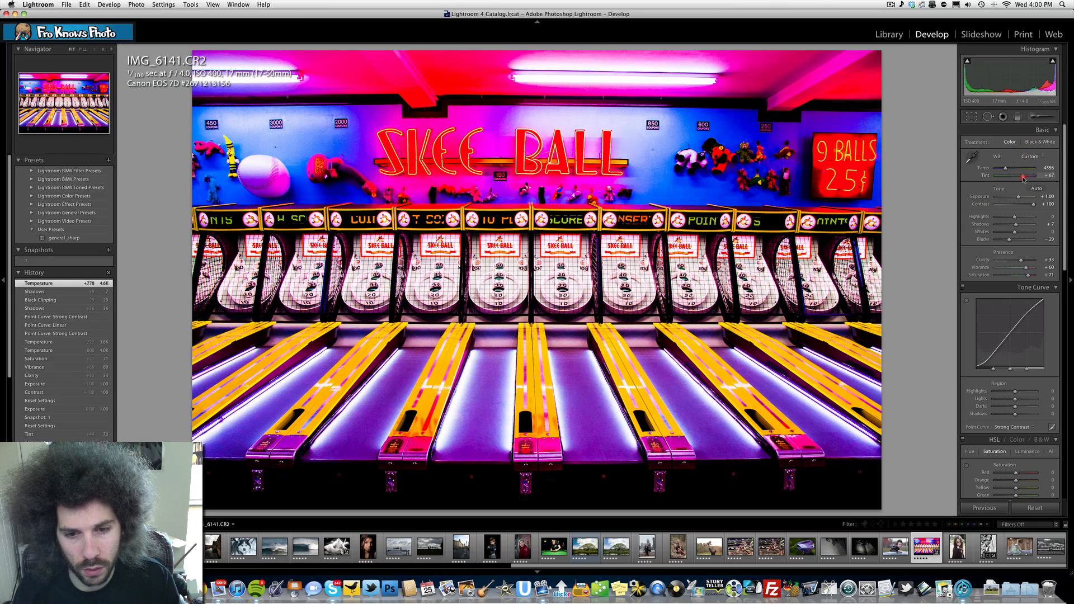
drag(1024, 179, 1011, 179)
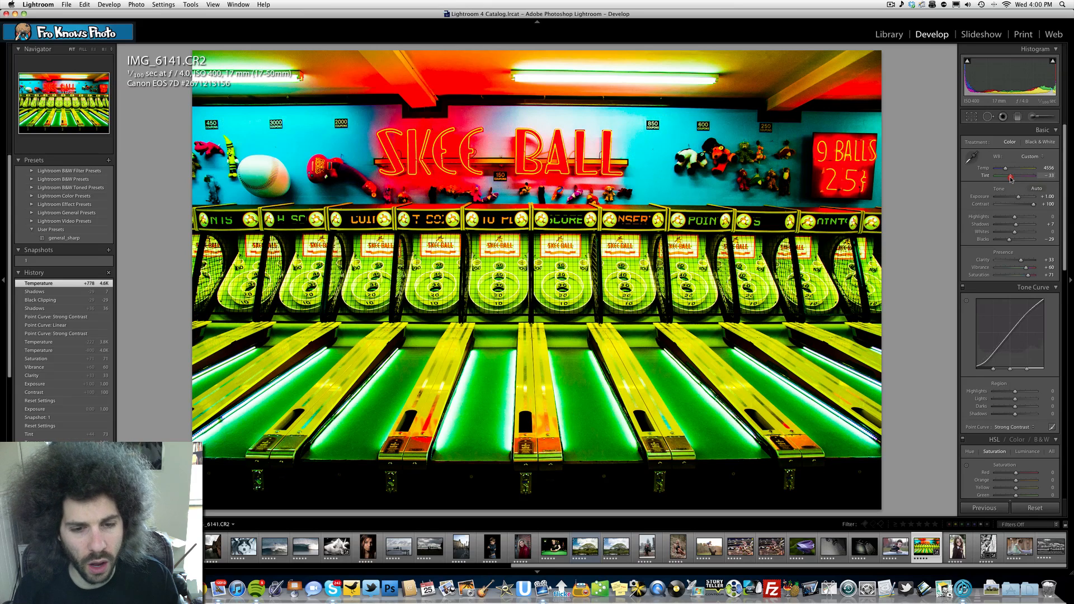
drag(1011, 179, 1010, 177)
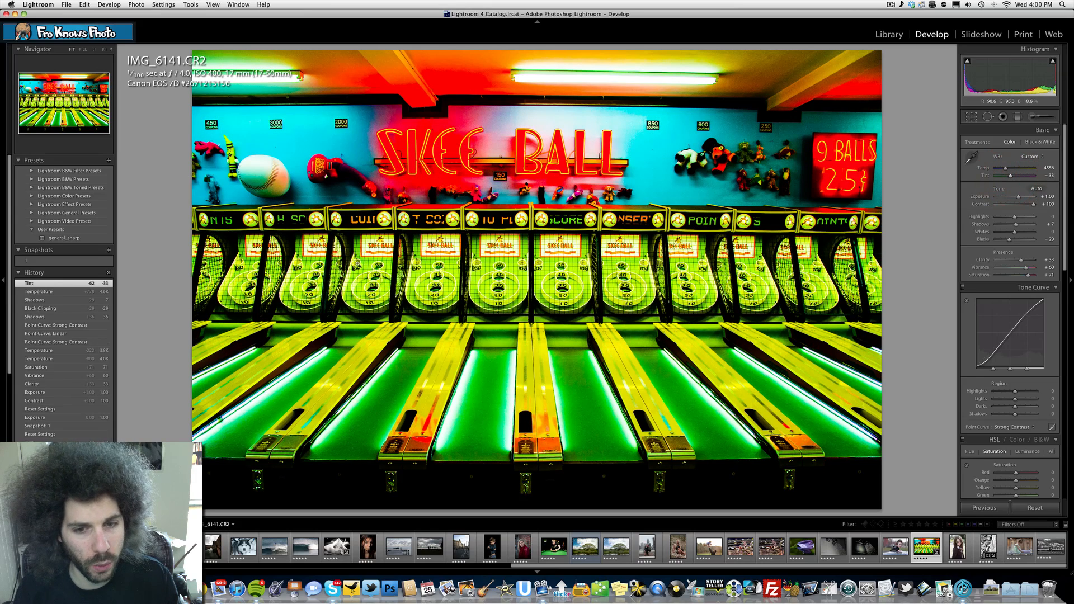
drag(1011, 177, 1015, 178)
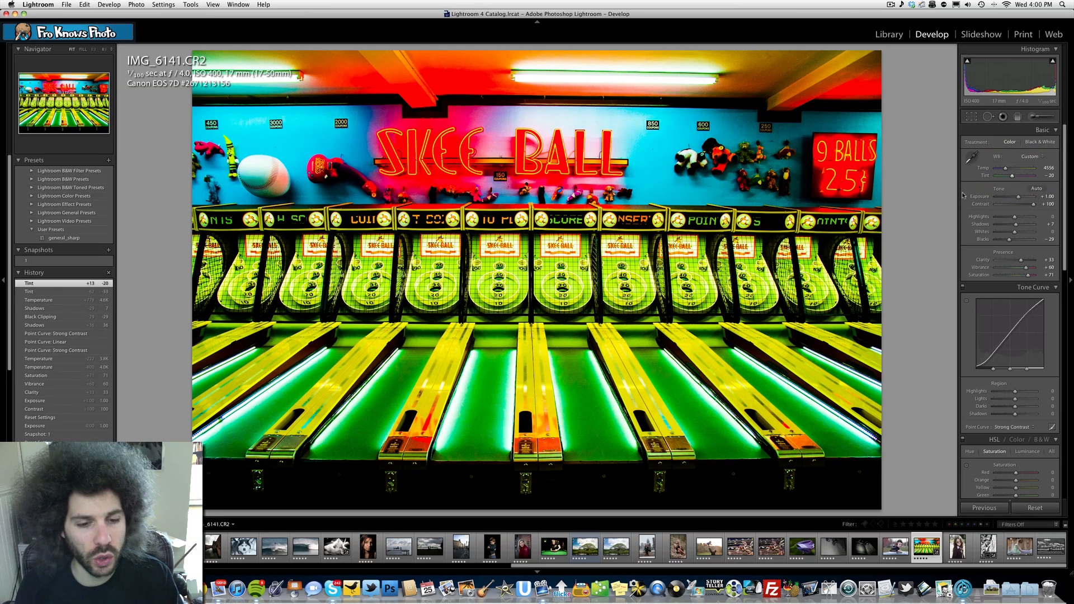
- Crop the photo with an unlocked aspect ratio to a full-width panoramic strip containing only the targets and the lanes
click(970, 119)
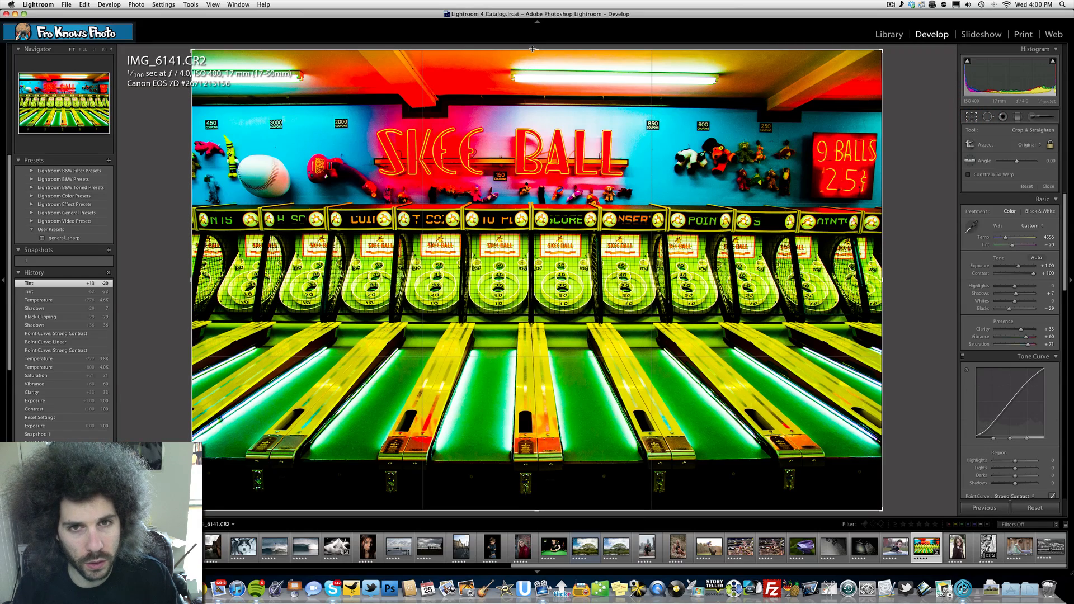
drag(532, 50, 532, 205)
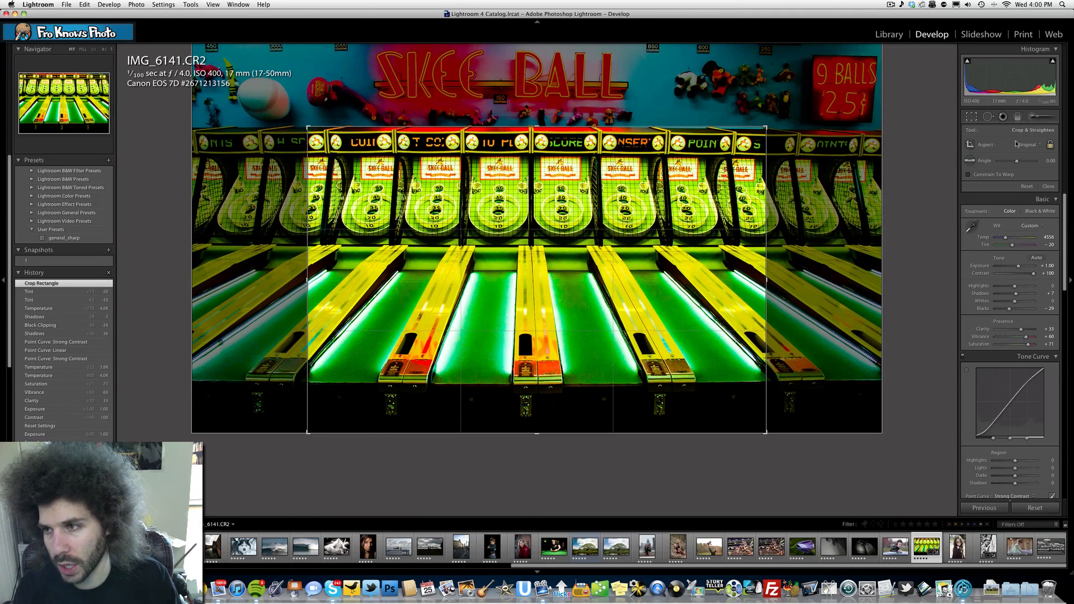
click(1049, 145)
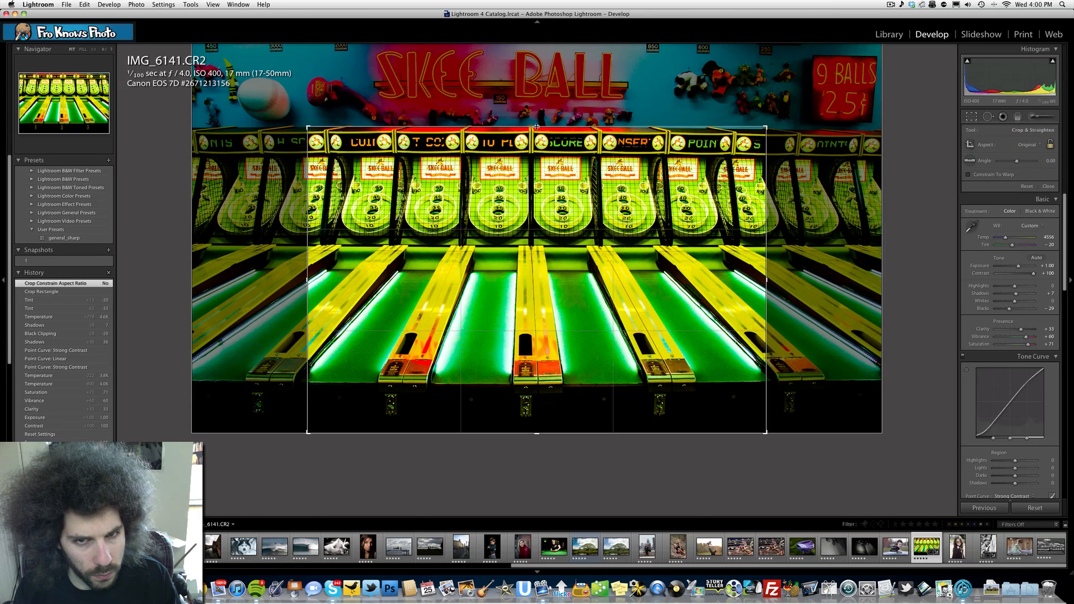
drag(536, 126, 537, 139)
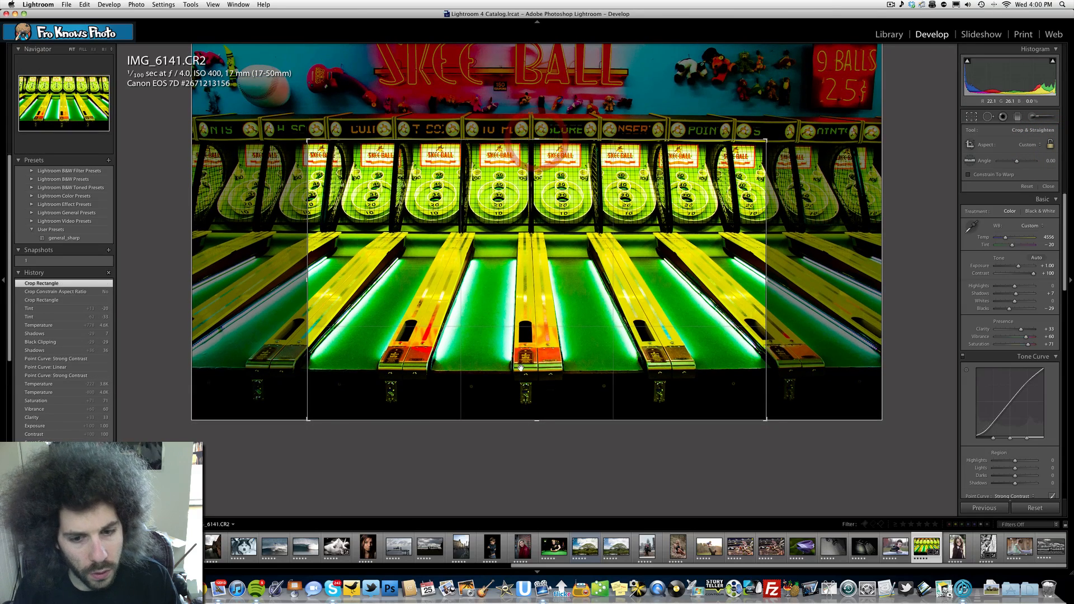
drag(542, 419, 529, 394)
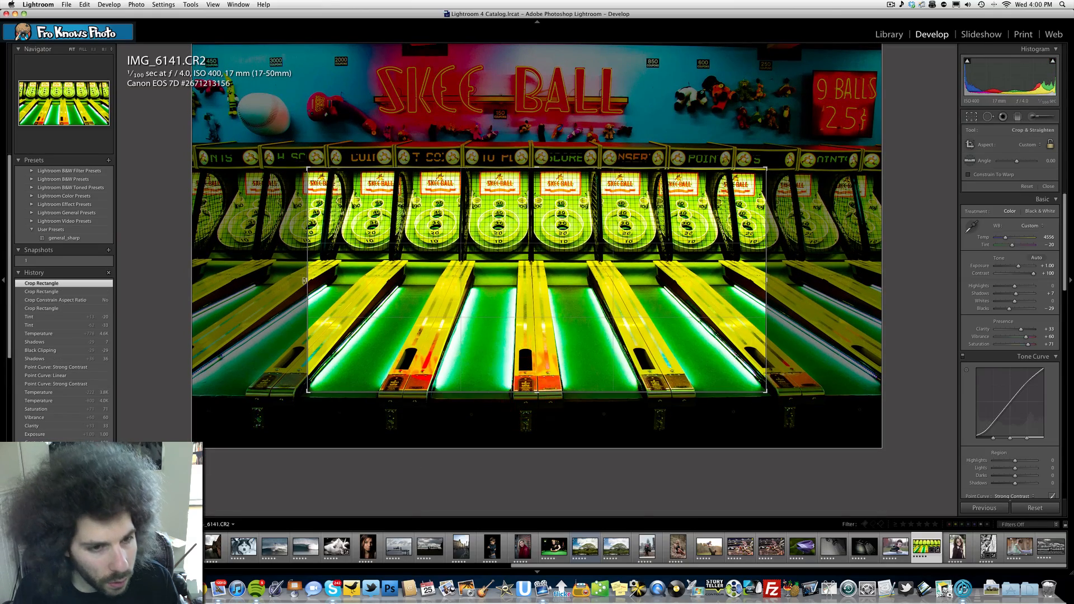
drag(305, 282, 211, 280)
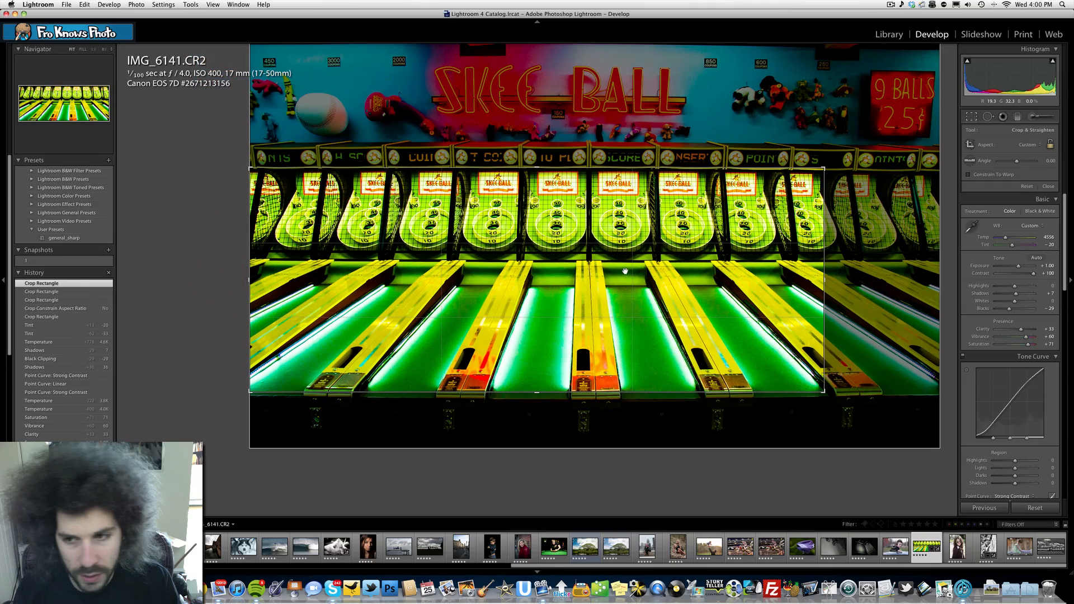
drag(824, 281, 930, 281)
key(Return)
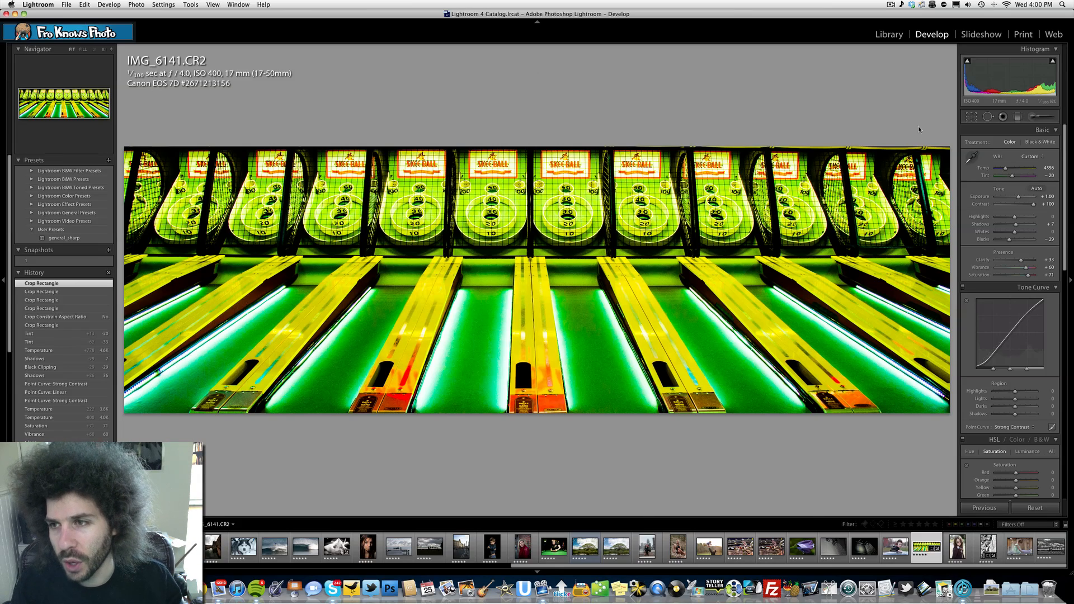
- Fine-tune the crop so its upper edge sits just below the scoreboard row and its lower edge at the lane ends
click(969, 118)
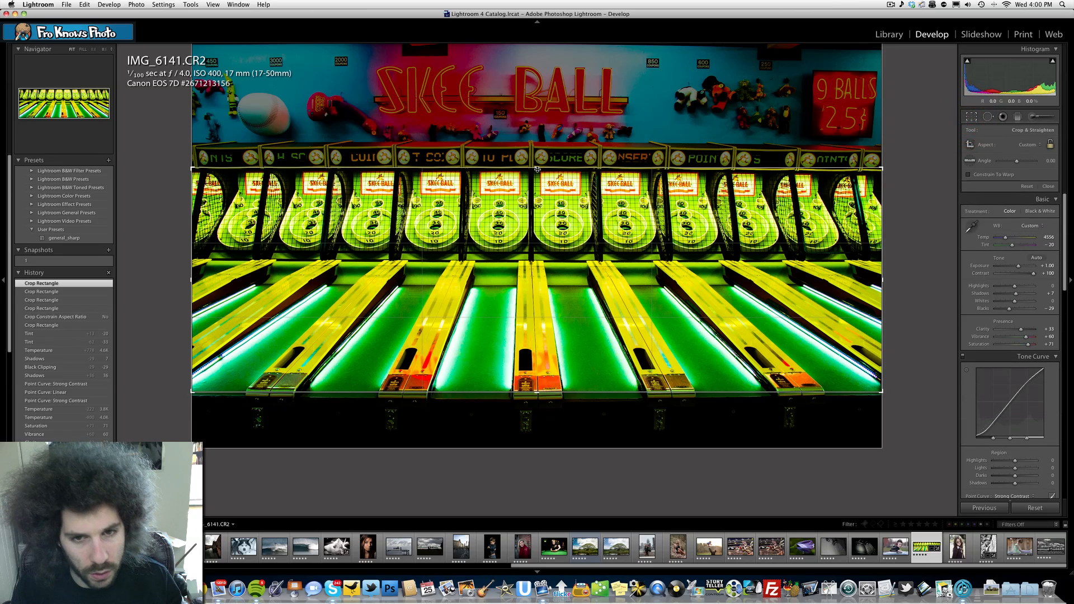
drag(536, 168, 536, 170)
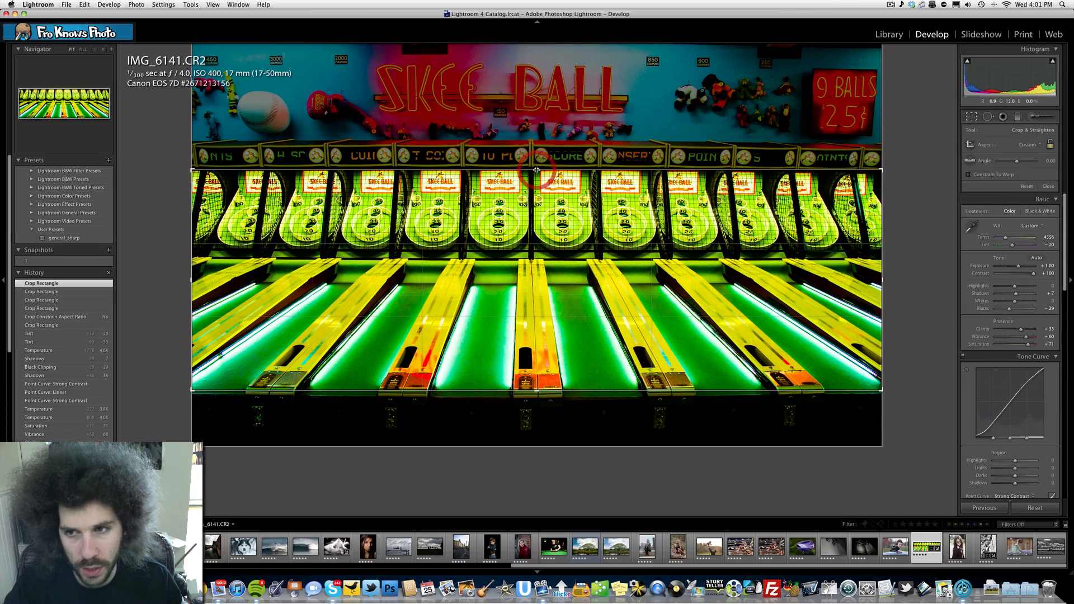
key(Return)
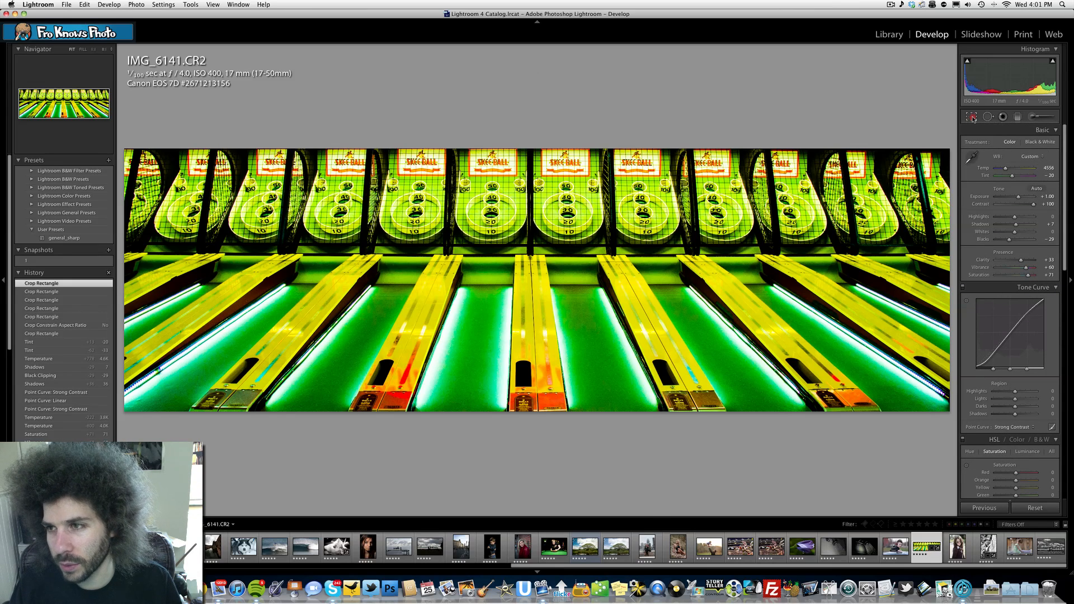
key(r)
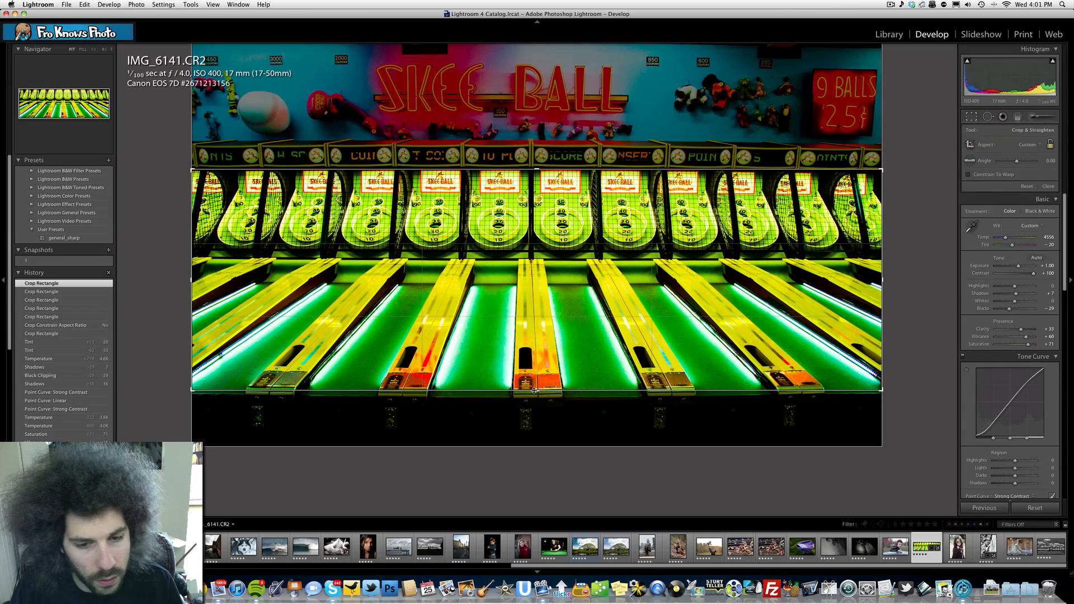
drag(535, 390, 534, 392)
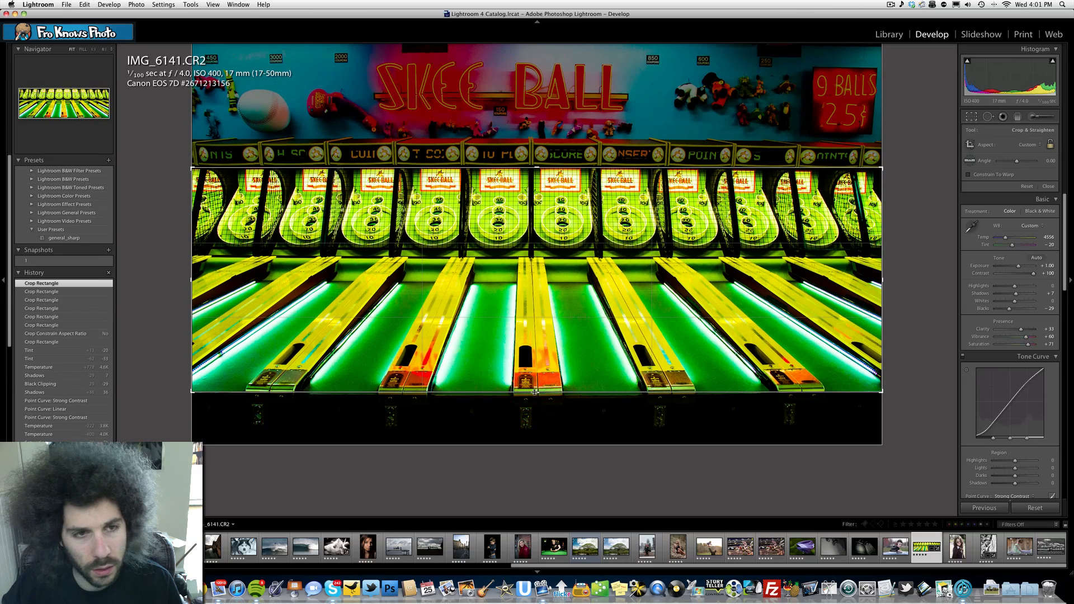
key(Return)
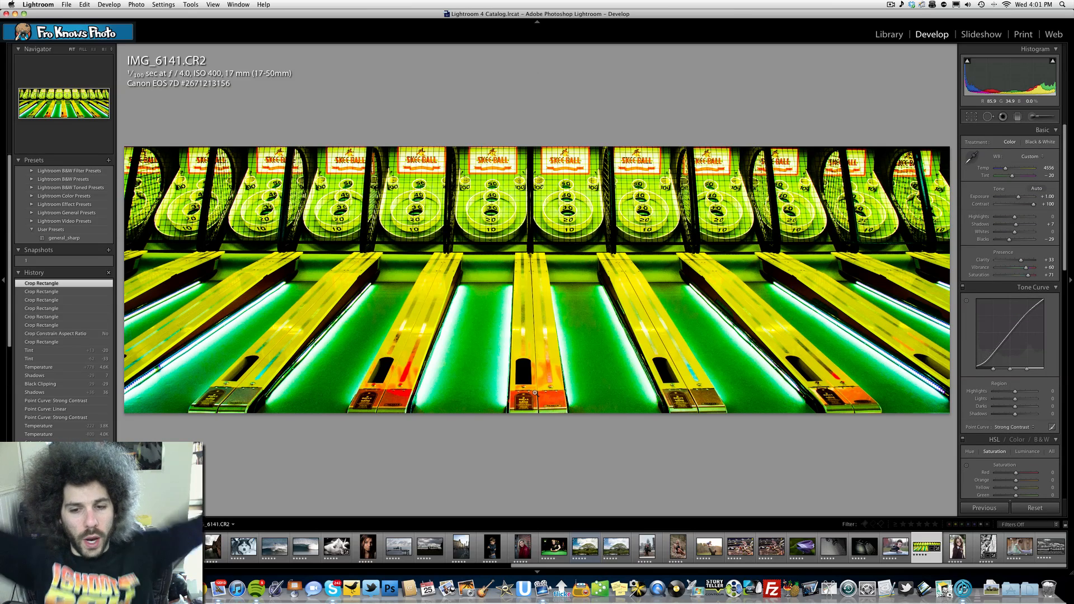
- Save the cropped green version as a snapshot named 2
click(108, 251)
text(2)
key(Return)
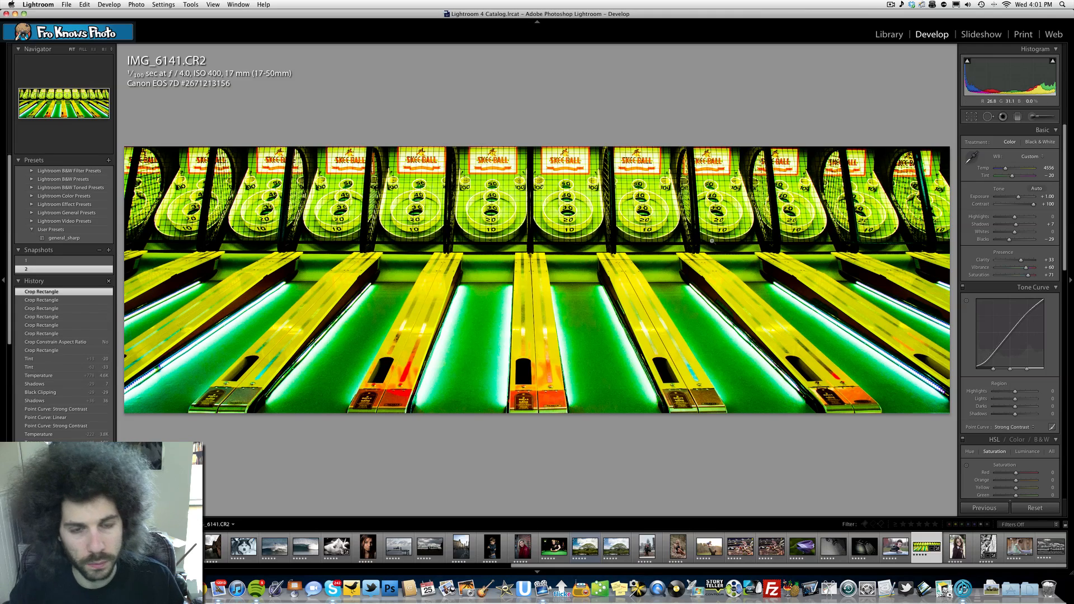
- Set the cropped photo's temperature to 3889 and its tint to +63 for a blue-violet look, trying a warmer temperature first
click(1016, 169)
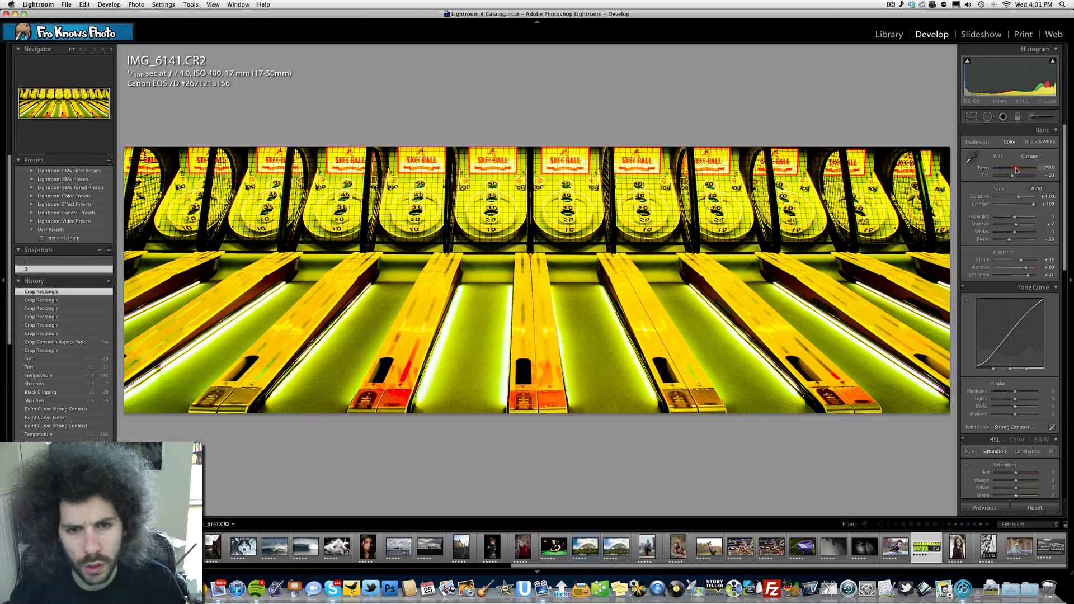
drag(1013, 169, 1003, 170)
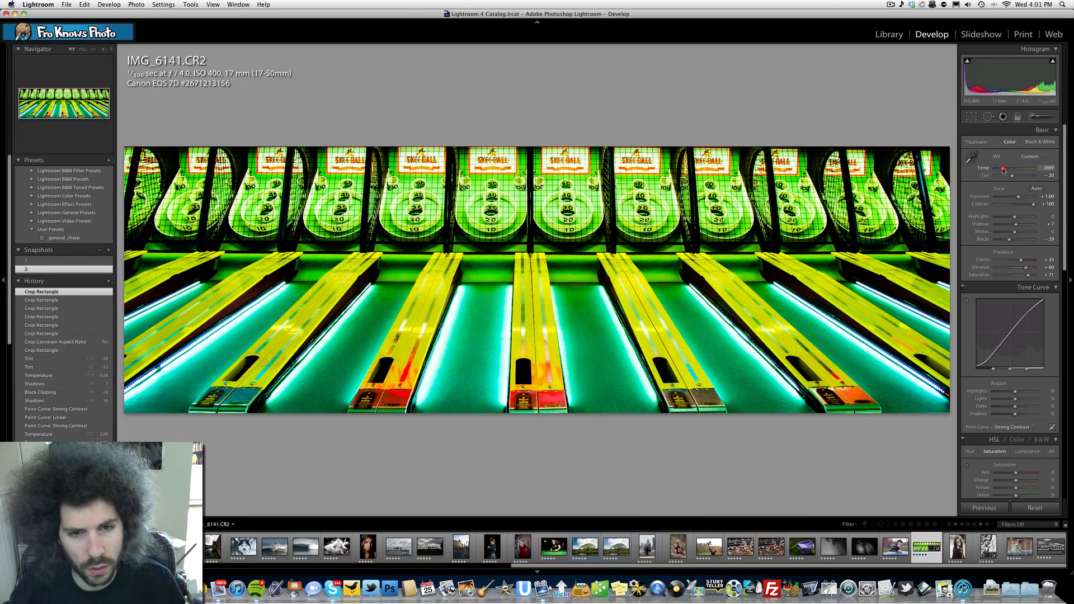
drag(1011, 175, 1023, 177)
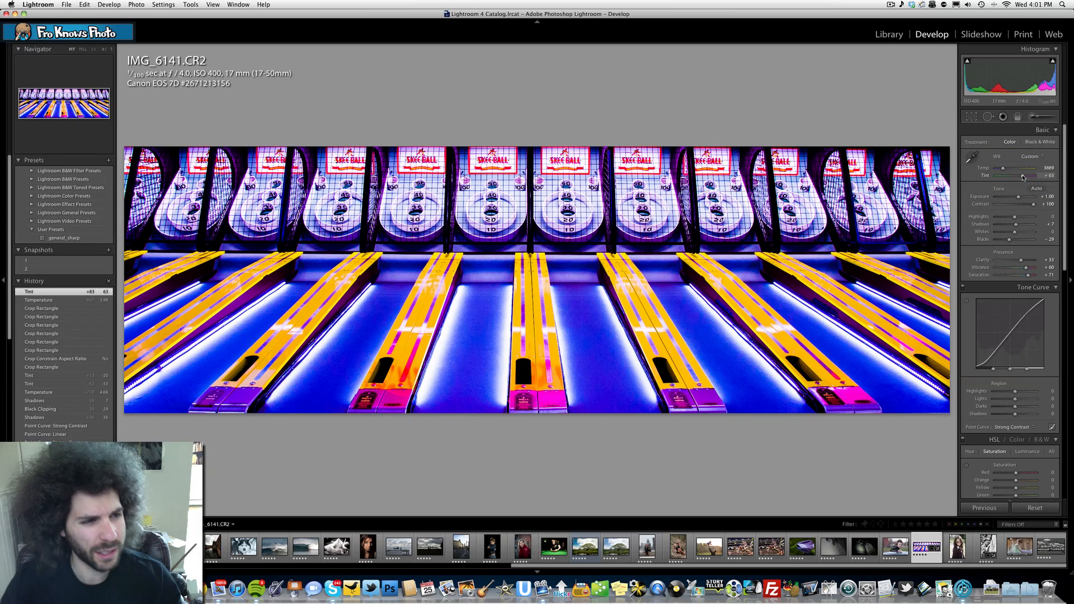
- Save the blue-violet version as a snapshot named 3
click(107, 252)
text(3)
key(Return)
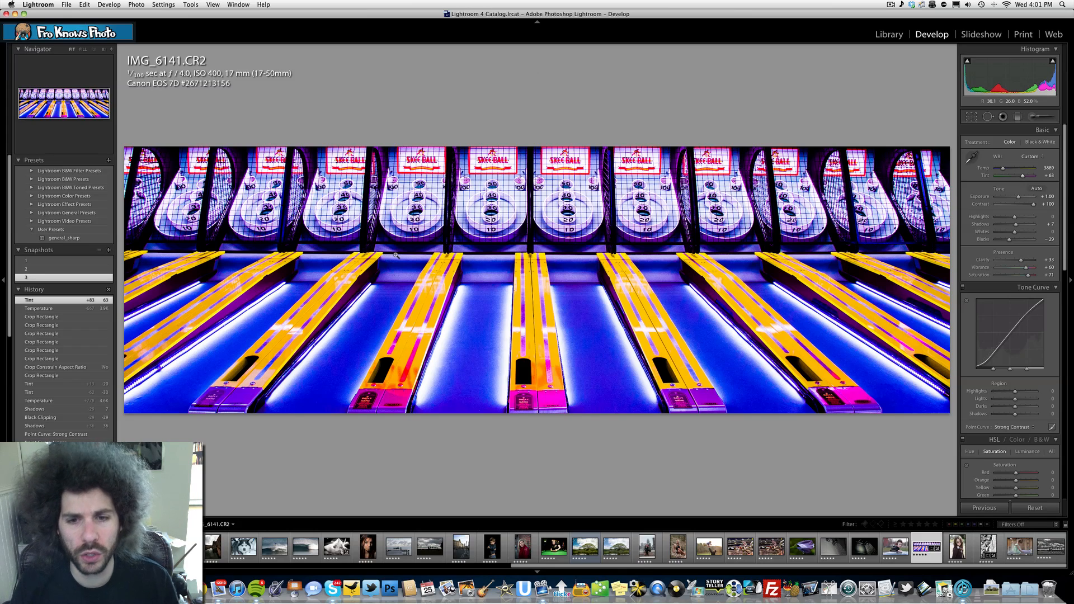
- Restore snapshot 1 and convert the photo to black and white
click(46, 261)
click(64, 264)
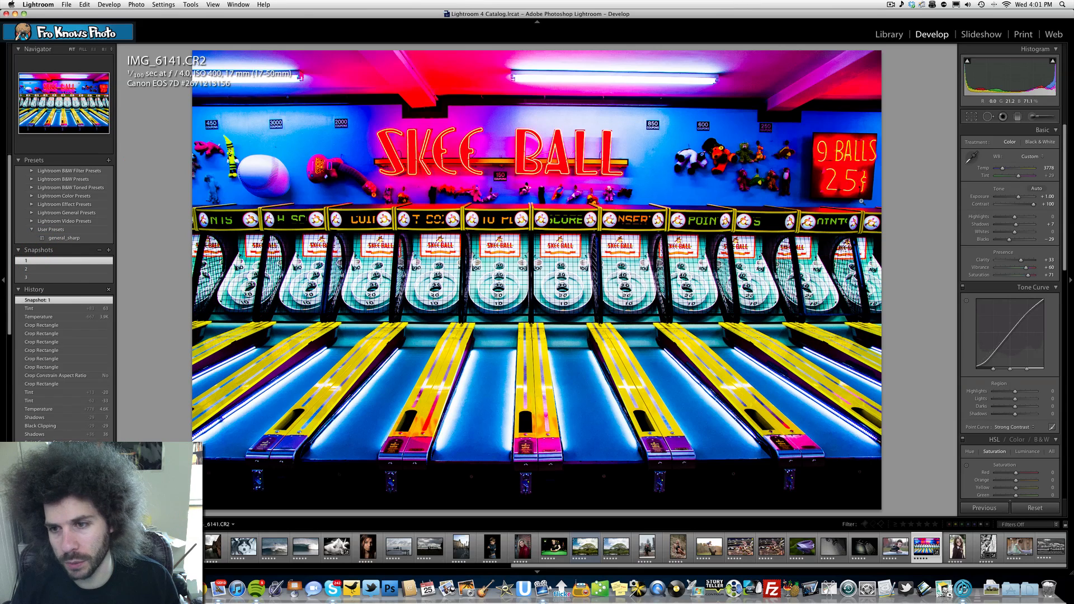
click(1039, 141)
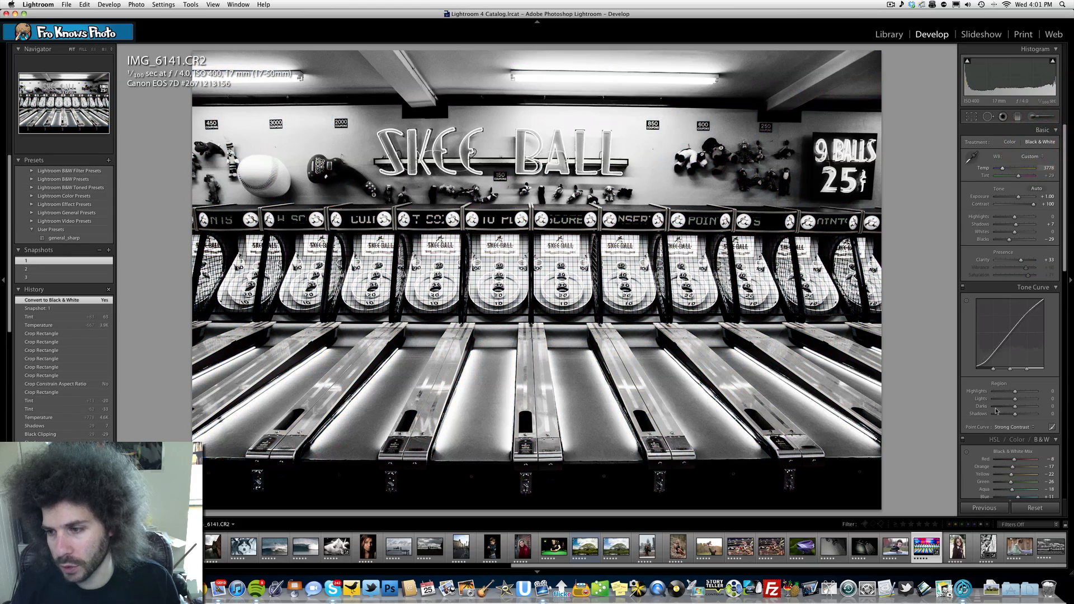
- Reset all develop settings, raise the exposure, and set the contrast to +100
click(1034, 509)
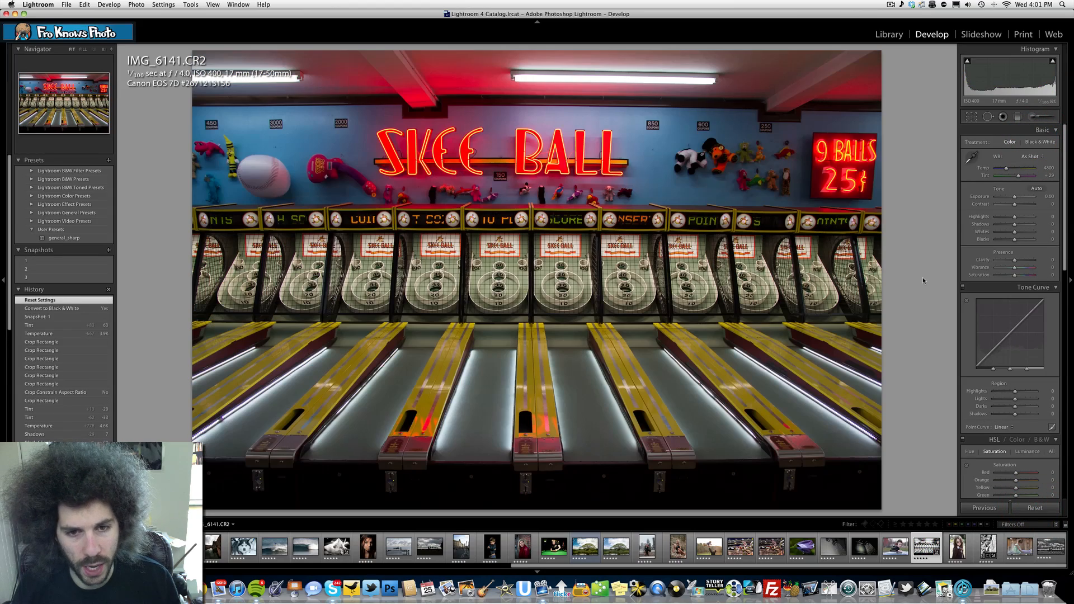
drag(1017, 199, 1035, 204)
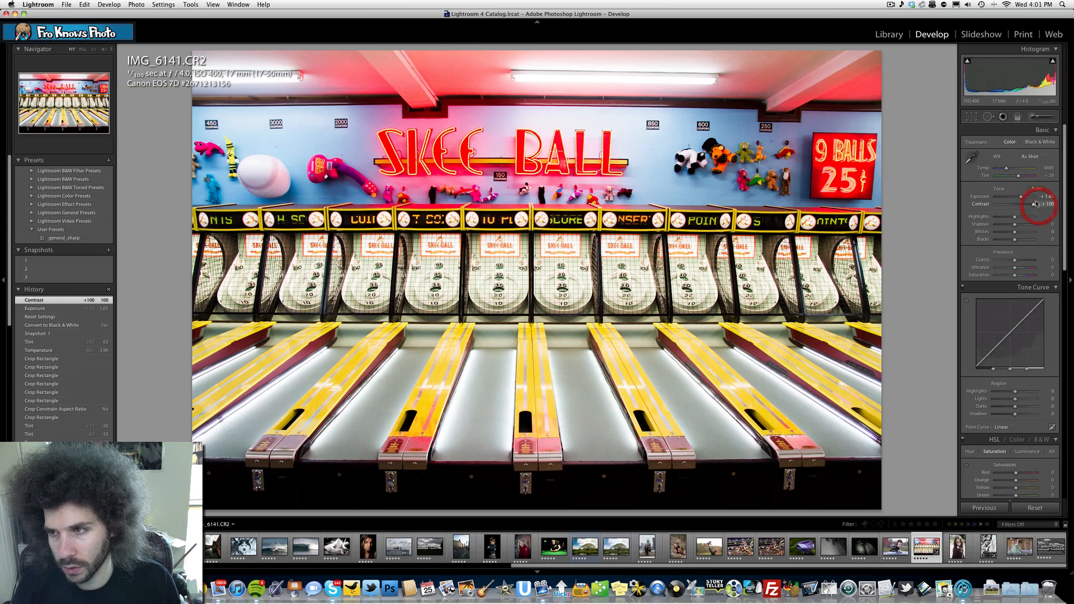
- Convert the photo to black and white with clarity +31, blacks -40 and the Strong Contrast point curve
click(1033, 144)
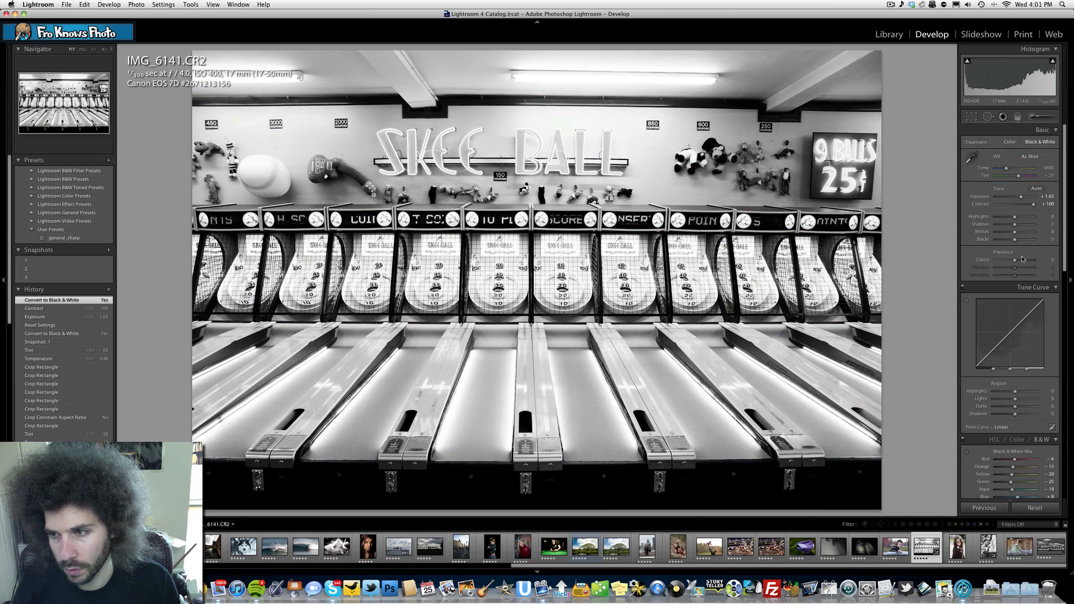
drag(1022, 259, 1021, 261)
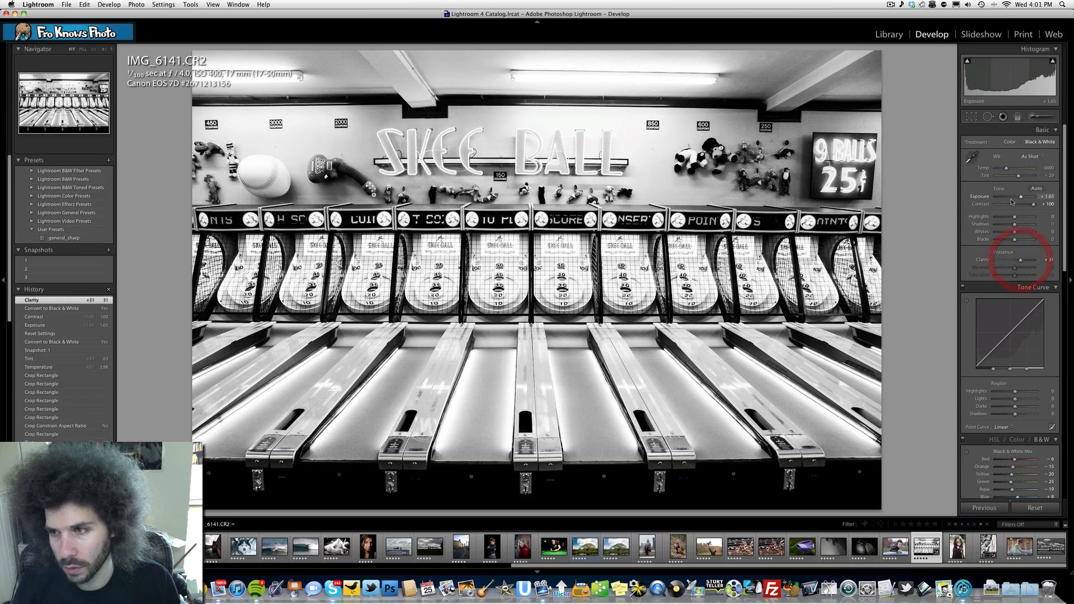
drag(1014, 239, 1006, 240)
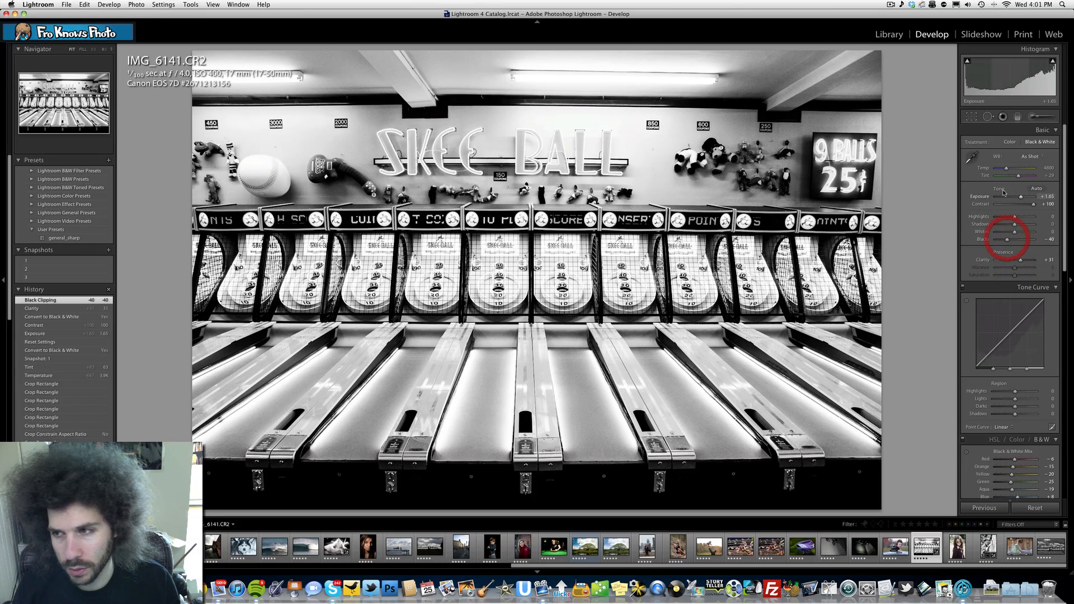
click(1002, 429)
click(1006, 442)
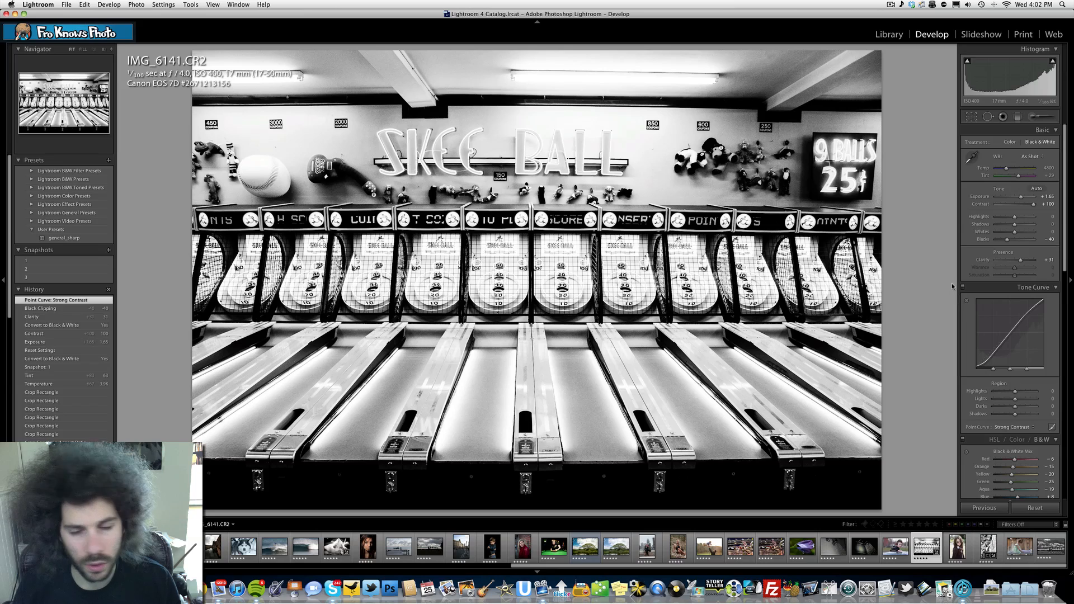
- Darken the black and white photo with exposure -0.90, shadows +31 and clarity +100, trying a cooler temperature first
drag(1005, 168, 999, 170)
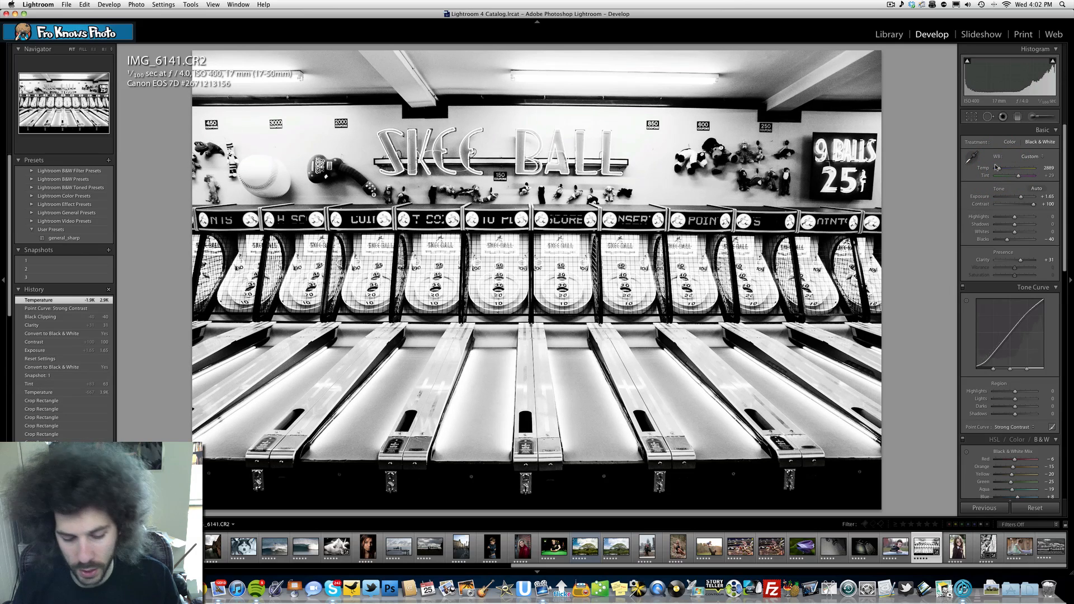
key(super+z)
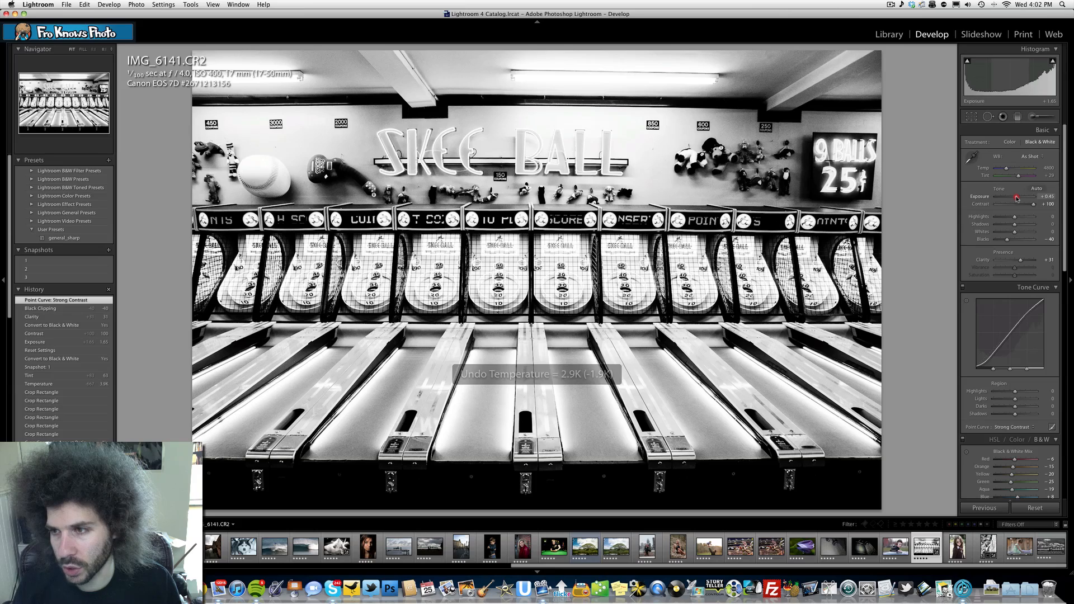
drag(1020, 197, 1011, 198)
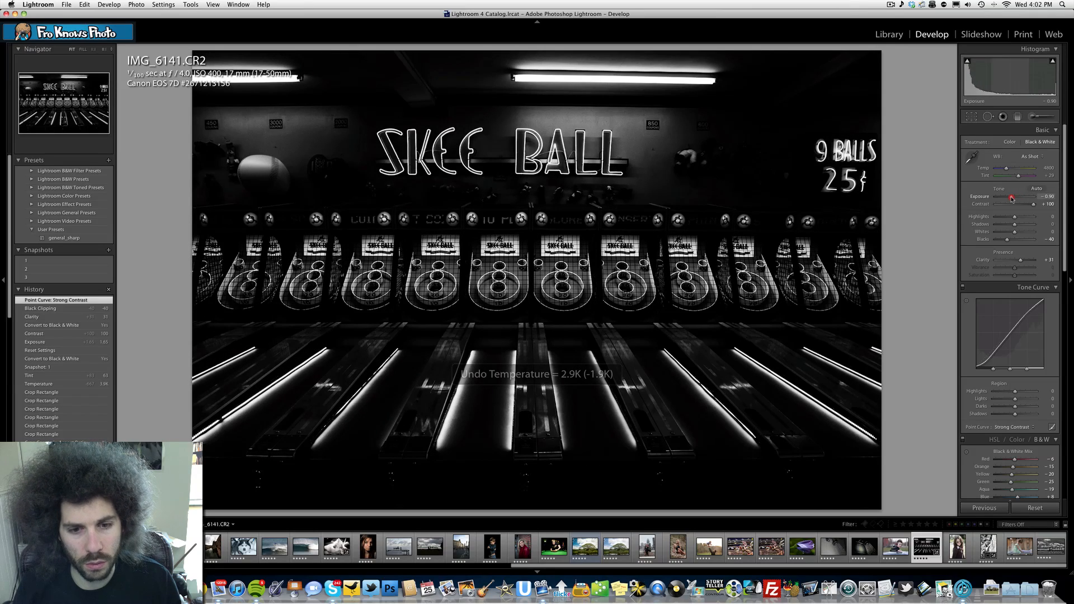
drag(1011, 198, 1041, 261)
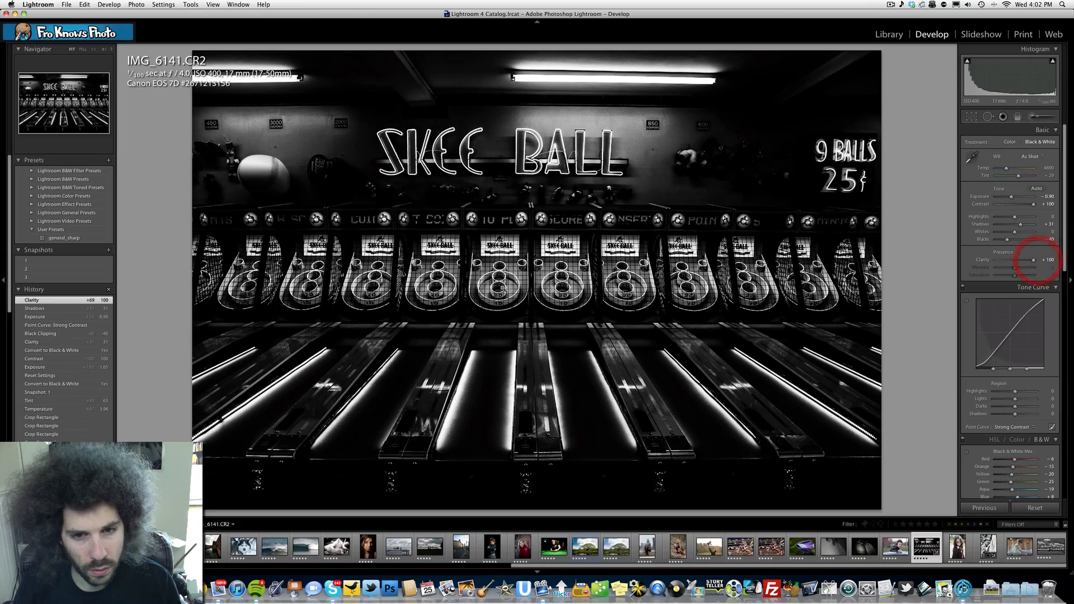
click(525, 266)
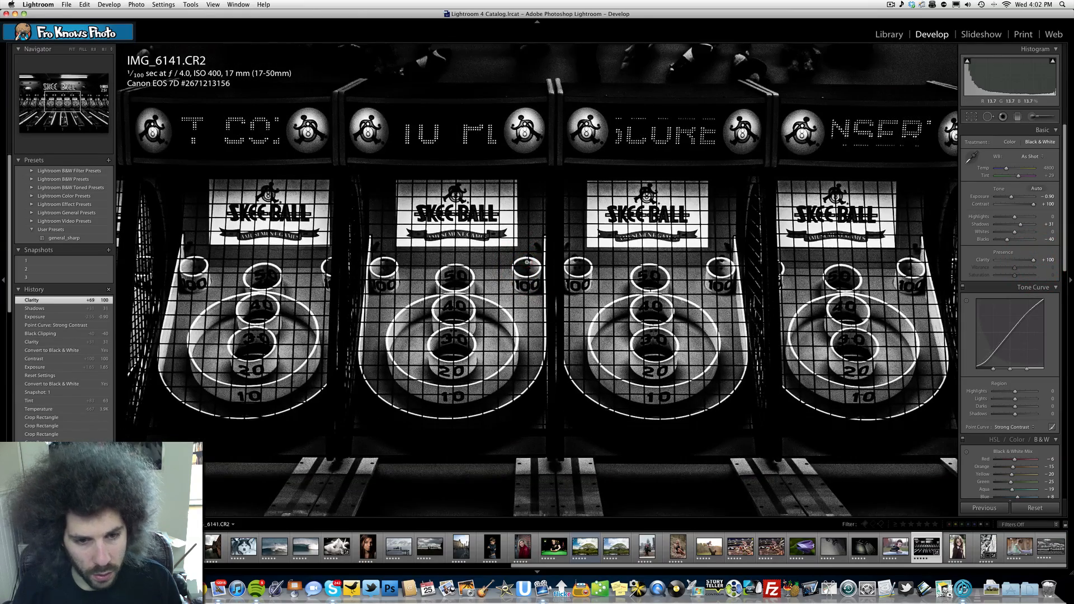
click(524, 267)
- Save the dark black and white version as a snapshot named bw1
click(109, 250)
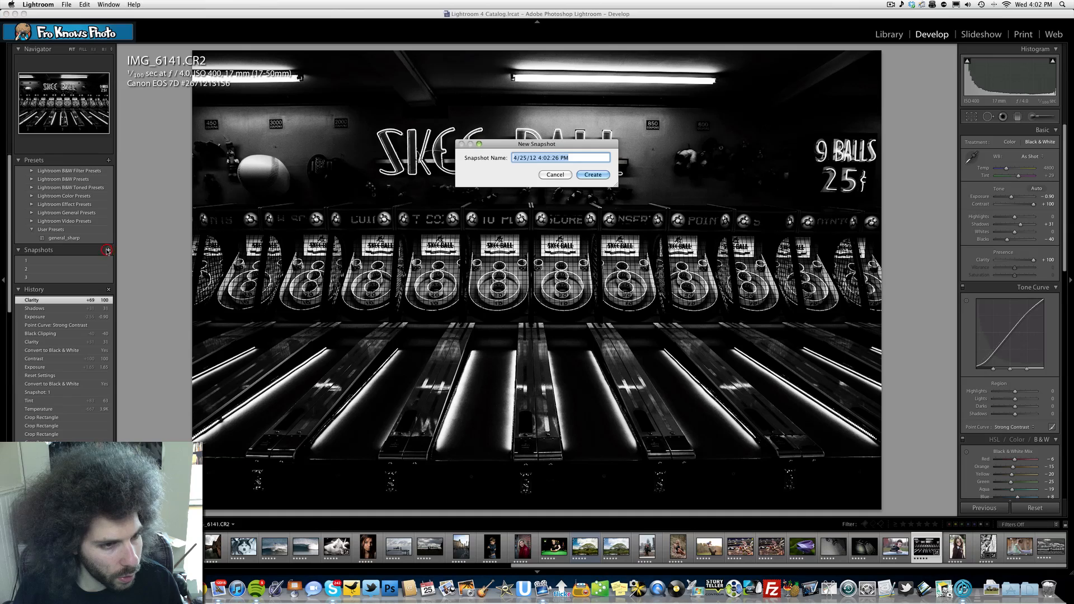
text(b)
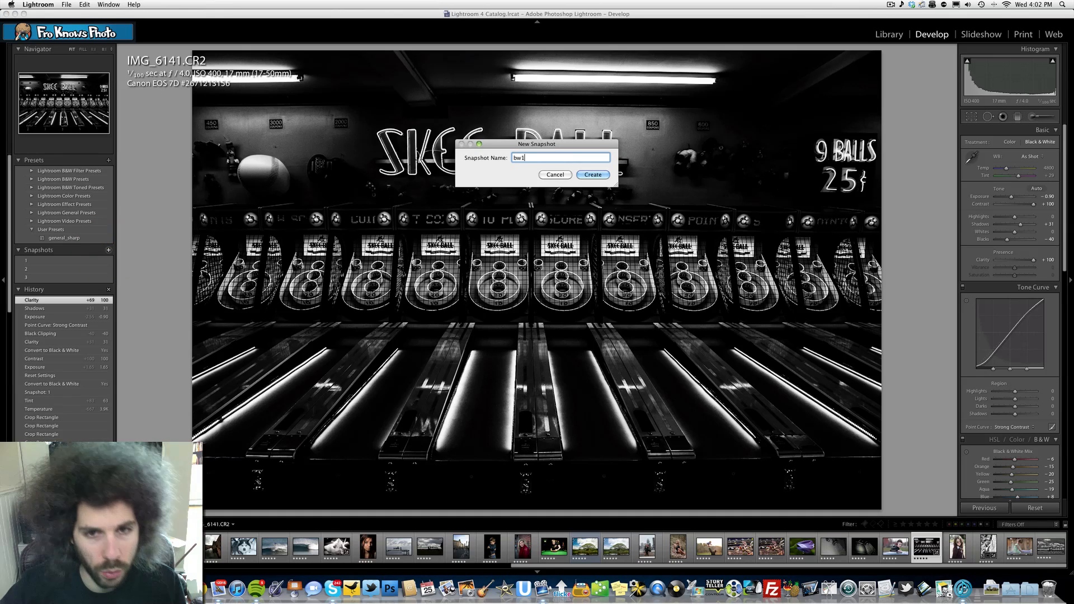
text(w1)
key(Return)
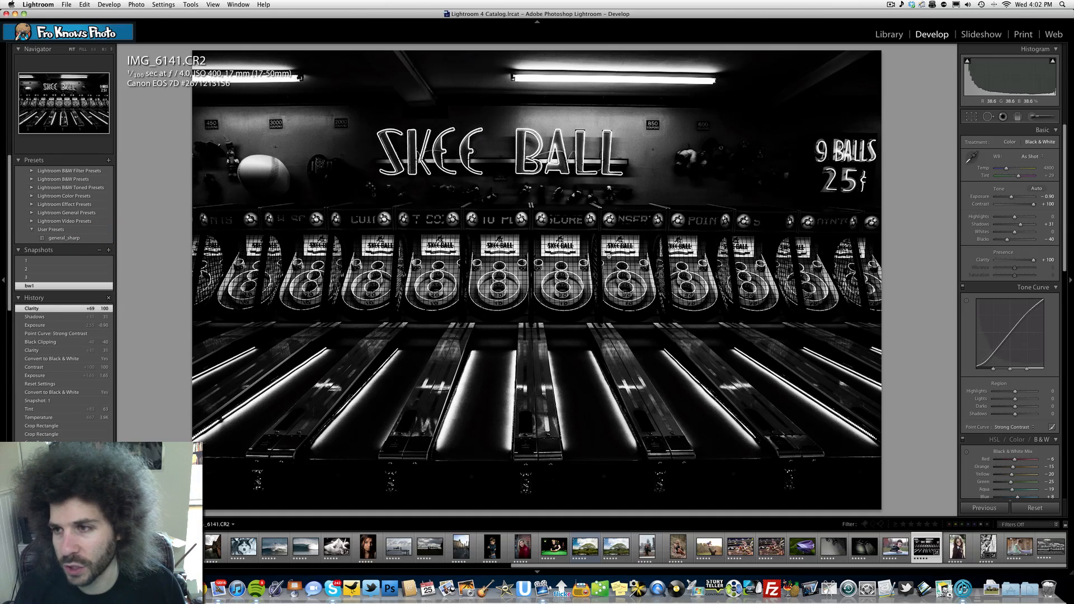
- Restore snapshot 1 and darken it with exposure -1.65, highlights +42, clarity +53 and whites +24
click(46, 269)
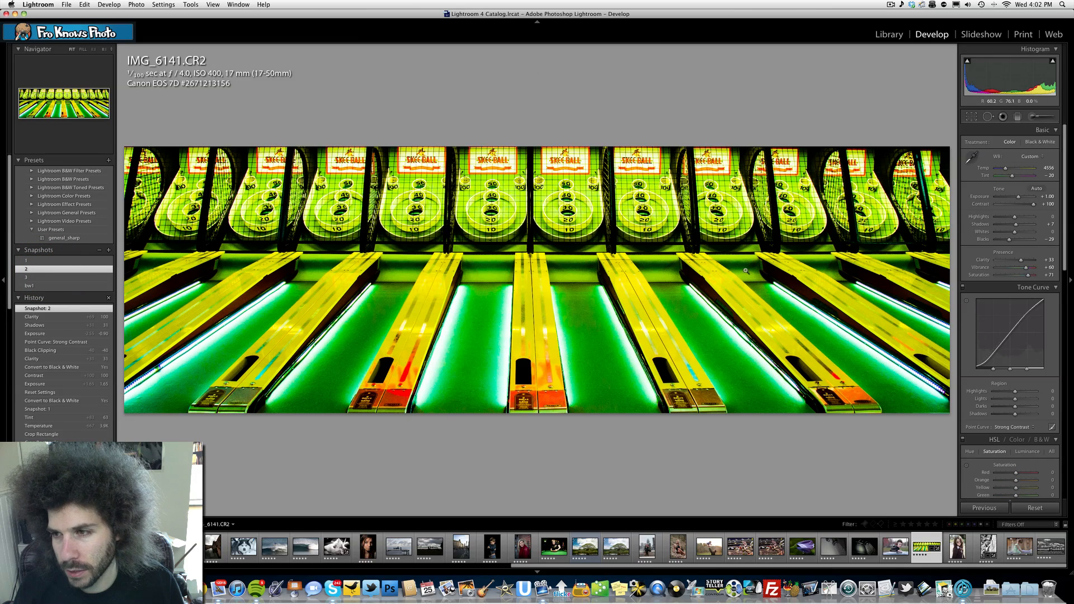
click(37, 261)
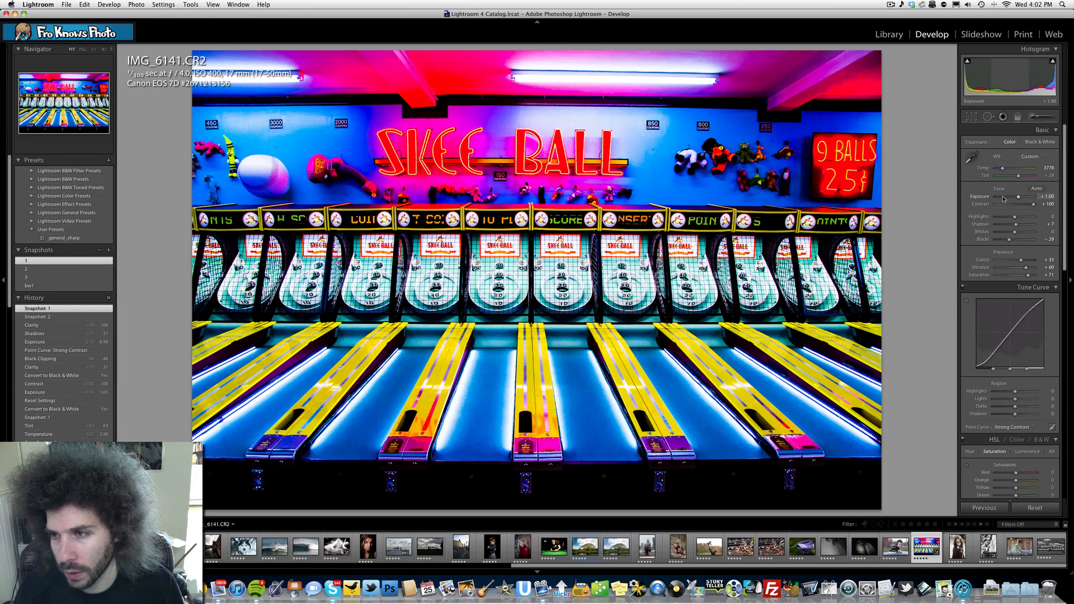
click(1004, 198)
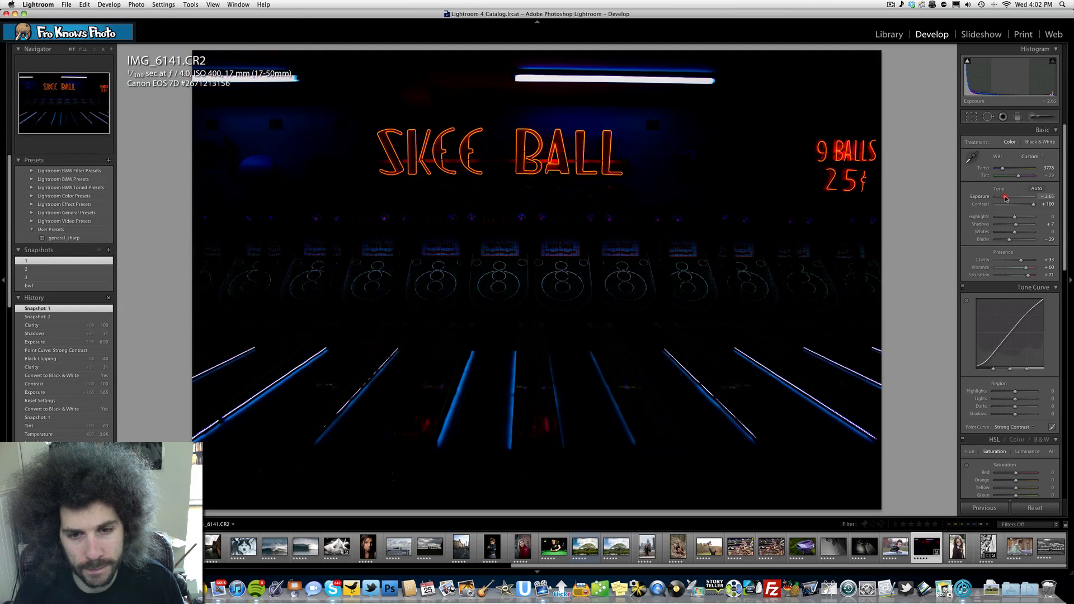
drag(1005, 198, 1008, 198)
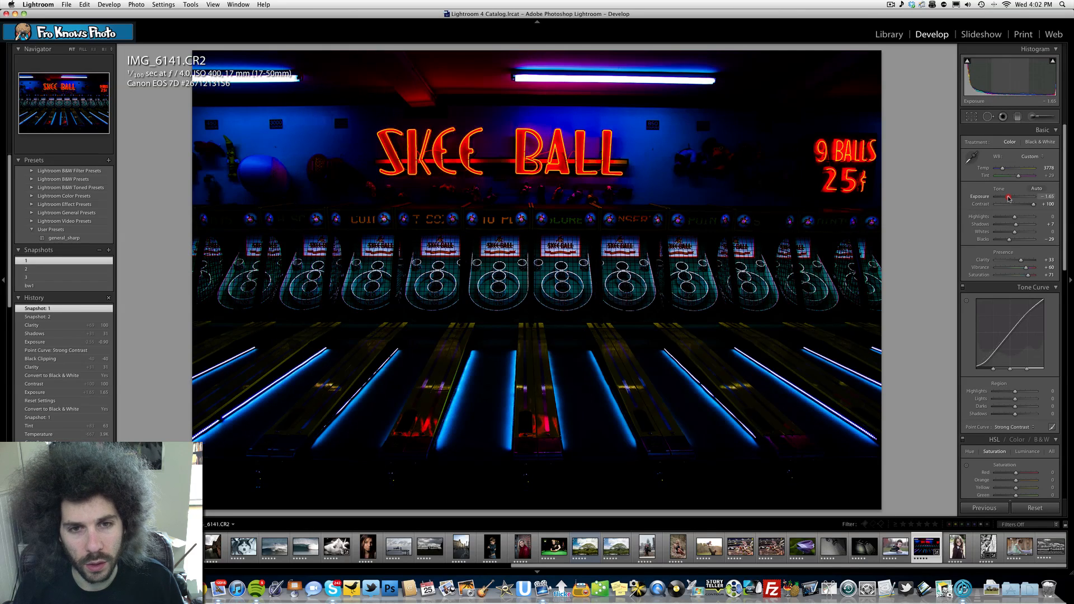
drag(1008, 198, 1023, 219)
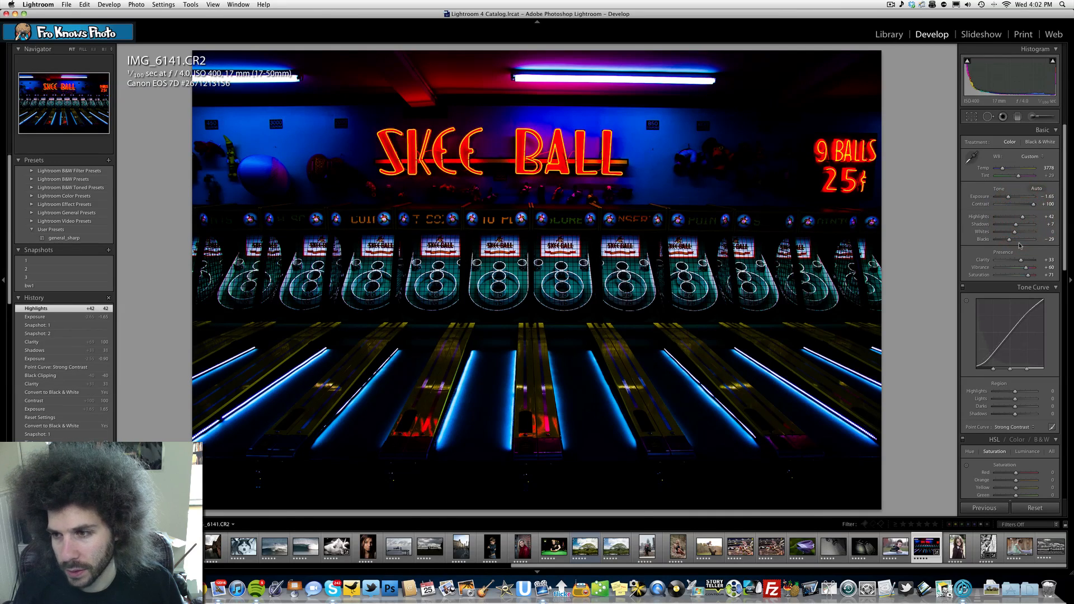
drag(1022, 260, 1024, 260)
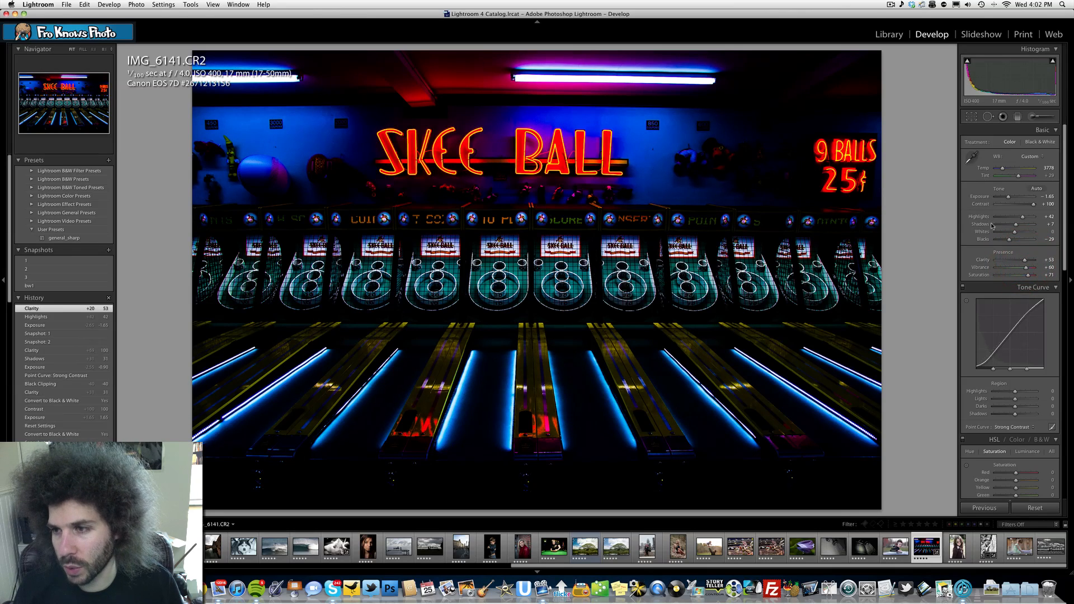
click(1006, 233)
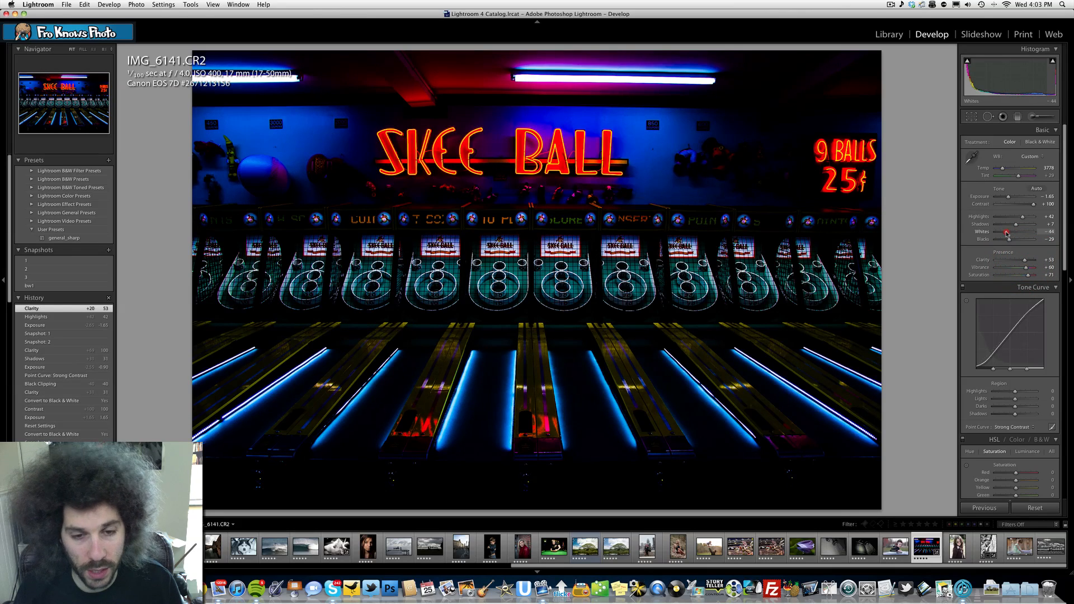
drag(1006, 233, 1019, 233)
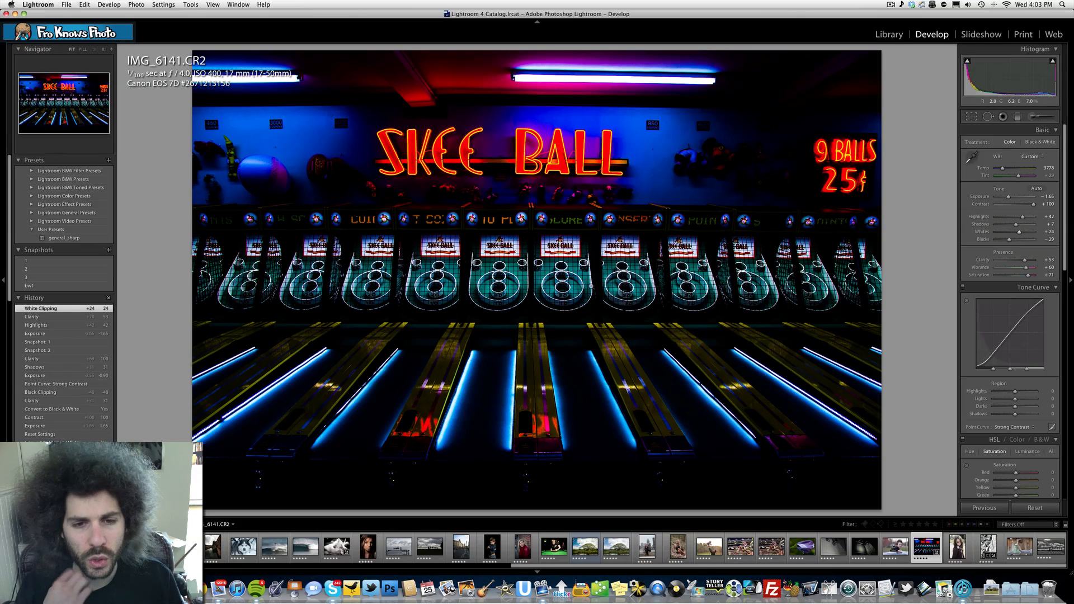
- Save the darkened full-frame colour version as a snapshot named 1.5
click(108, 251)
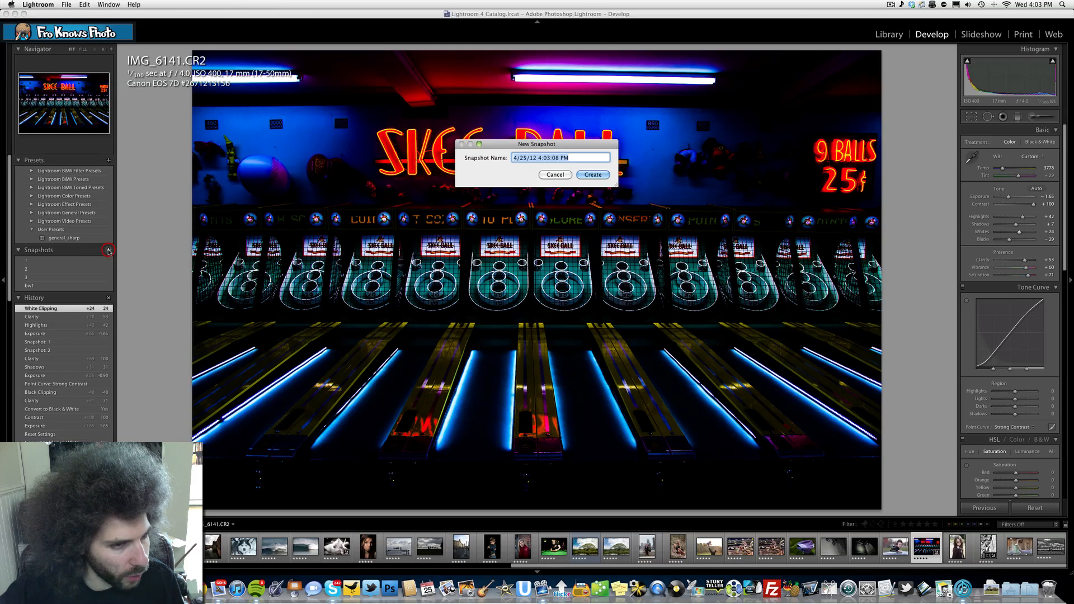
text(1)
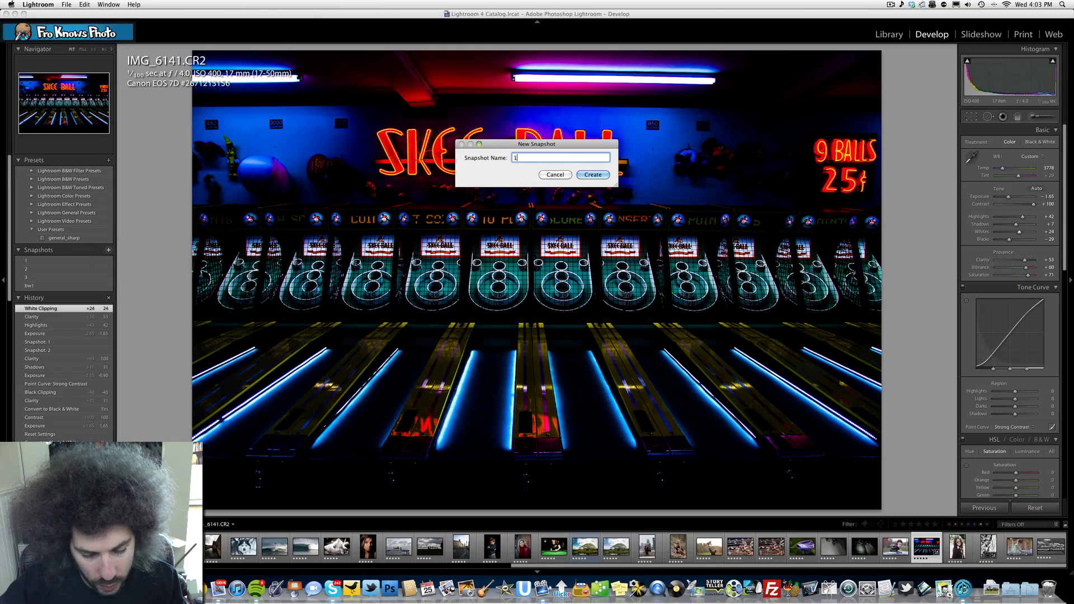
text(.5)
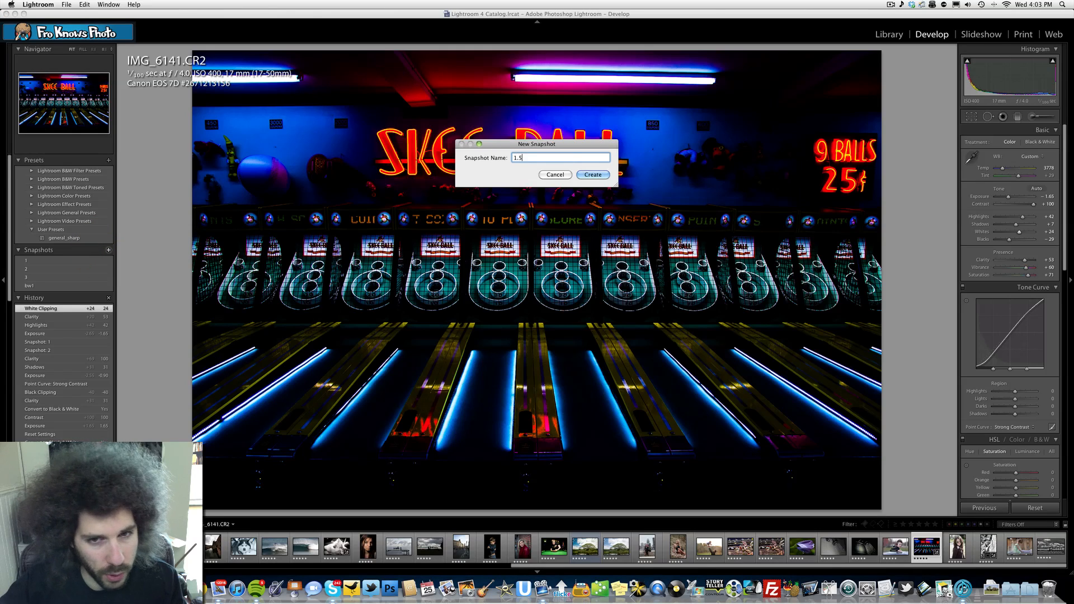
key(Return)
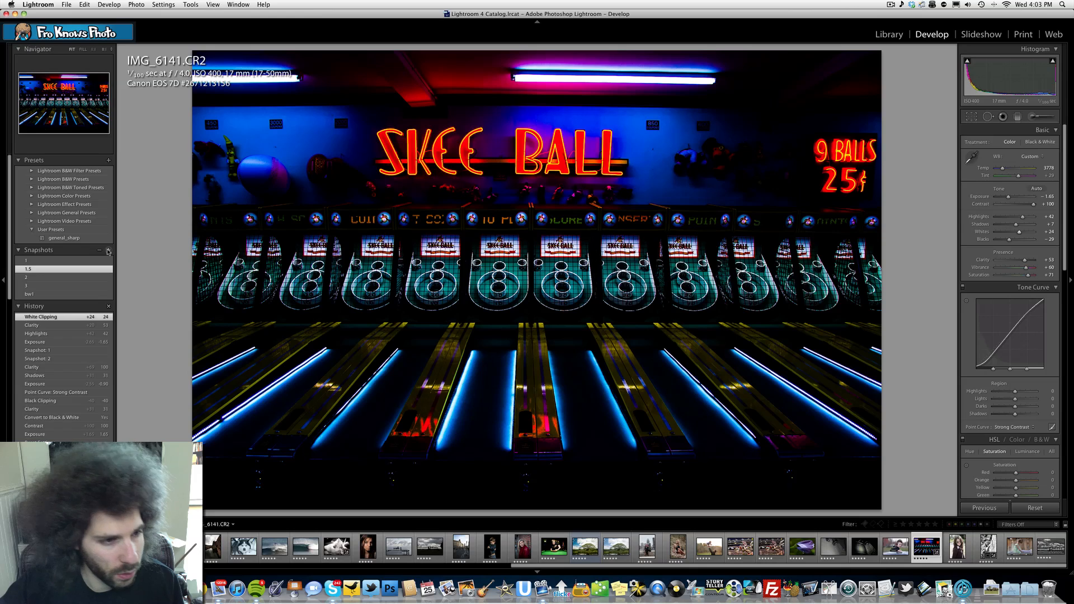
- Restore snapshot 3 and darken the blue-violet panorama with exposure -2.00, highlights -20 and whites +40
click(52, 285)
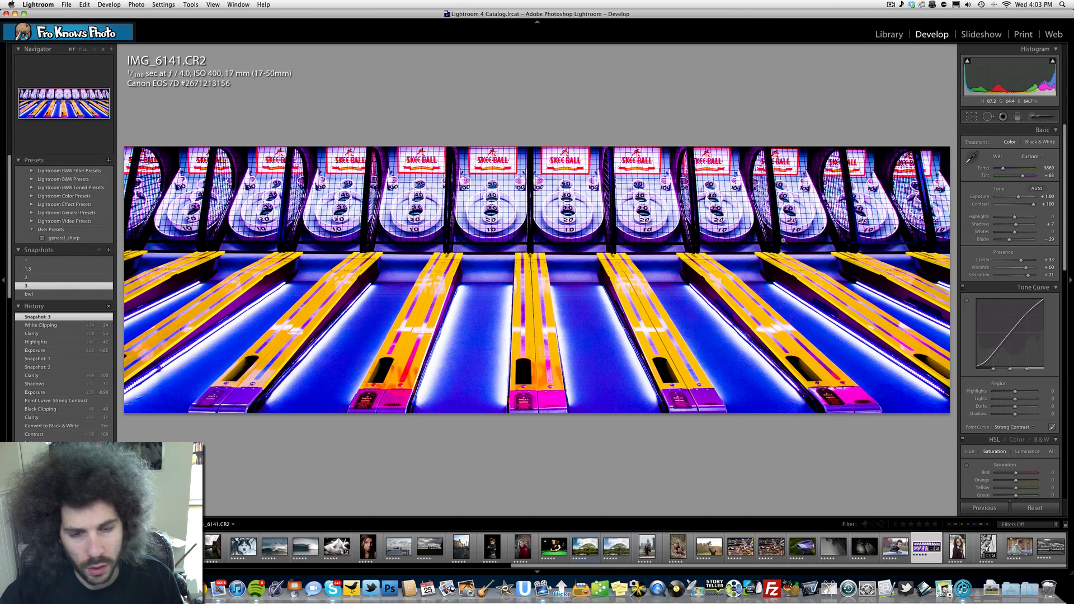
drag(1018, 197, 1007, 199)
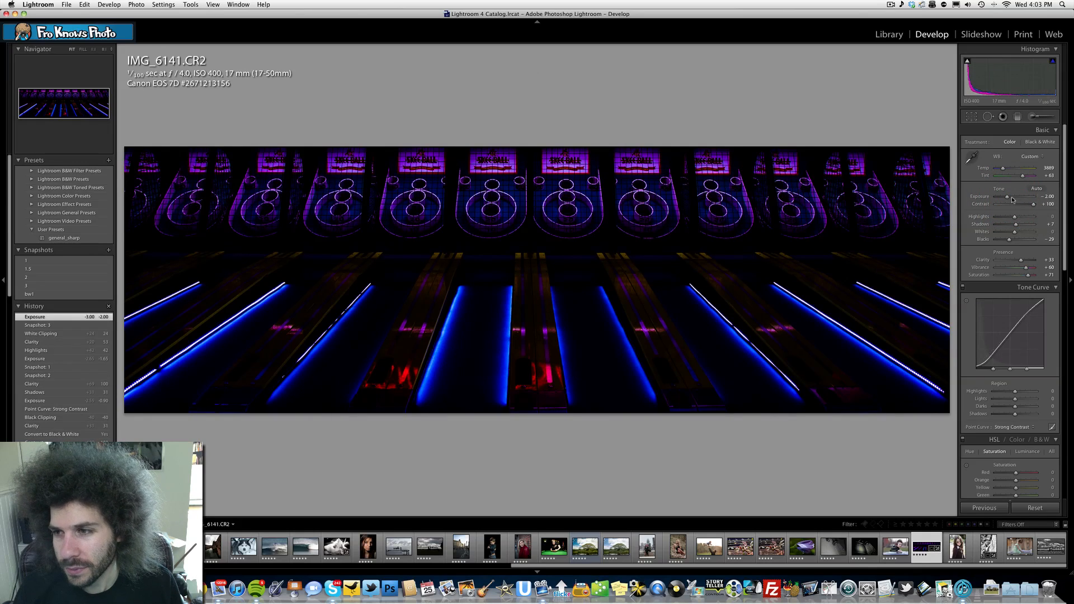
click(1017, 225)
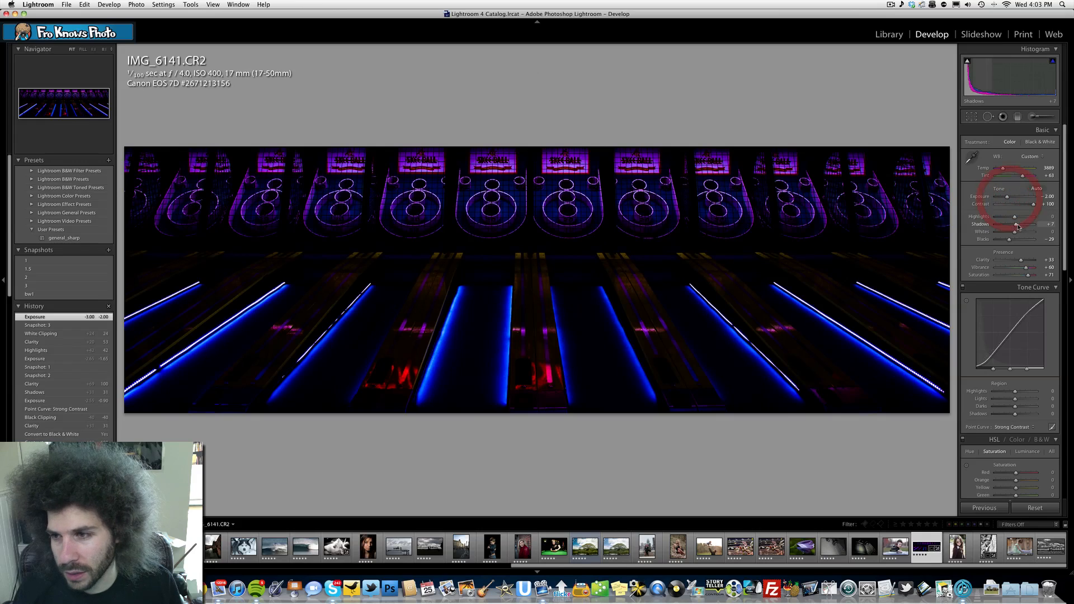
mouse_move(1016, 231)
mouse_down()
mouse_move(1026, 233)
mouse_move(994, 222)
mouse_move(1025, 219)
mouse_move(1003, 219)
mouse_move(1012, 219)
mouse_up()
key(super+z)
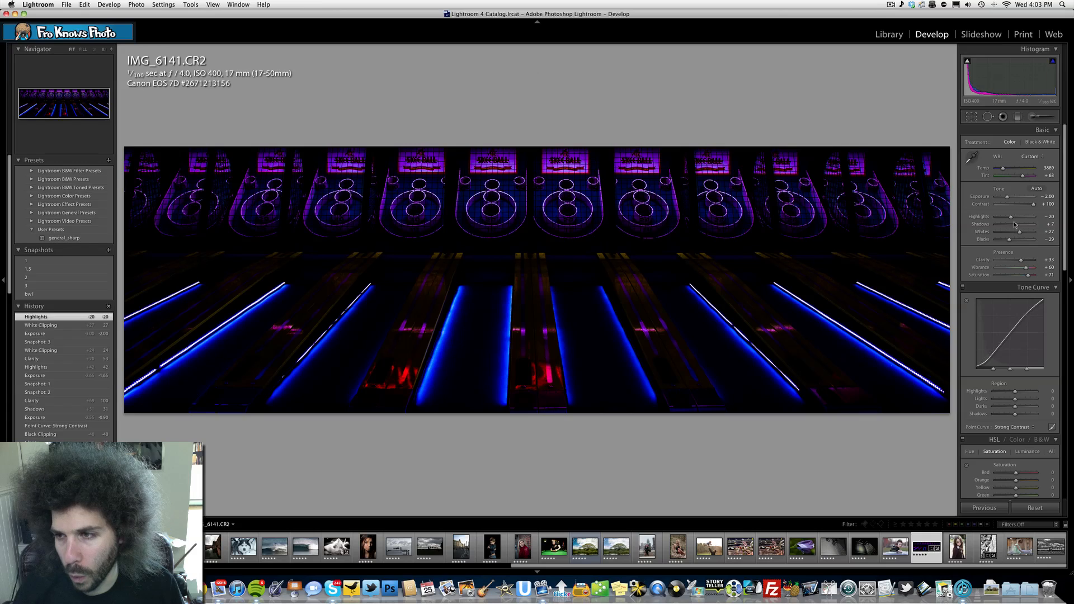
drag(1006, 198, 1007, 197)
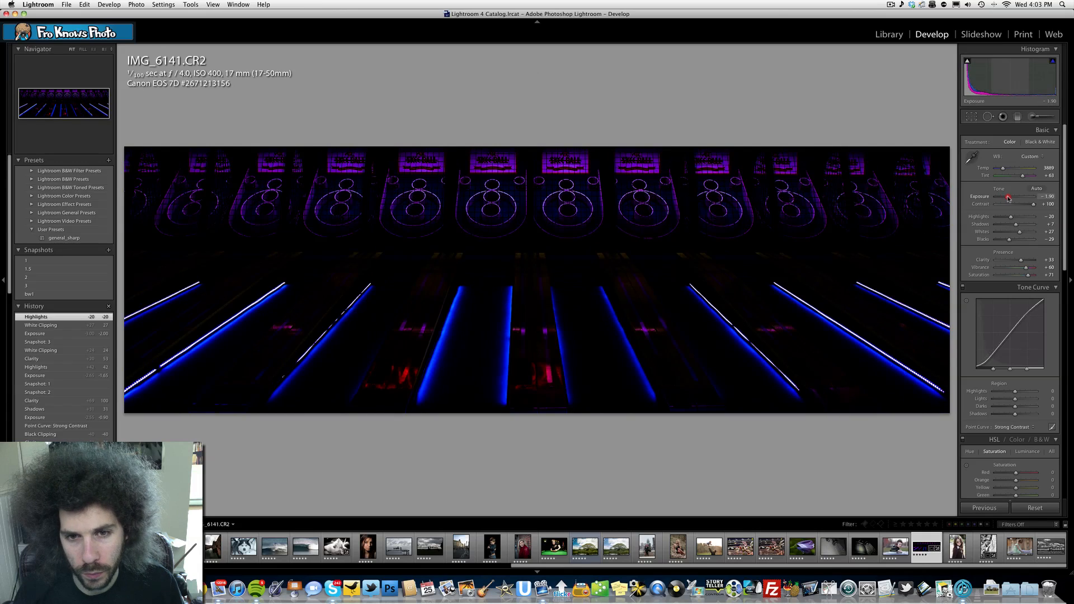
drag(1028, 235, 1021, 234)
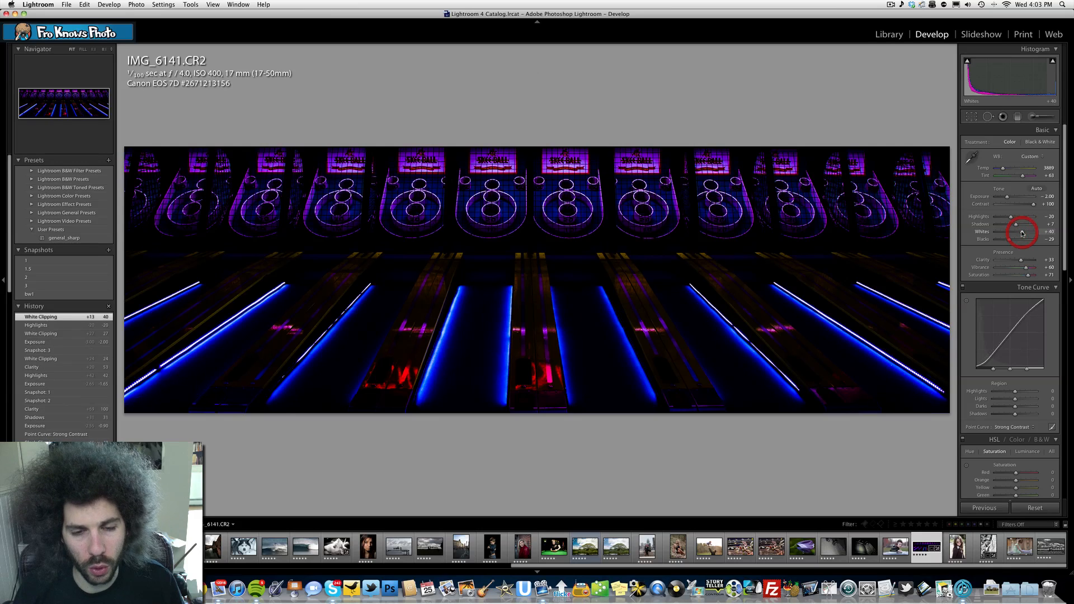
- Save the darkened blue-violet panorama as a snapshot named 3.5
click(108, 251)
text(3.5)
key(Return)
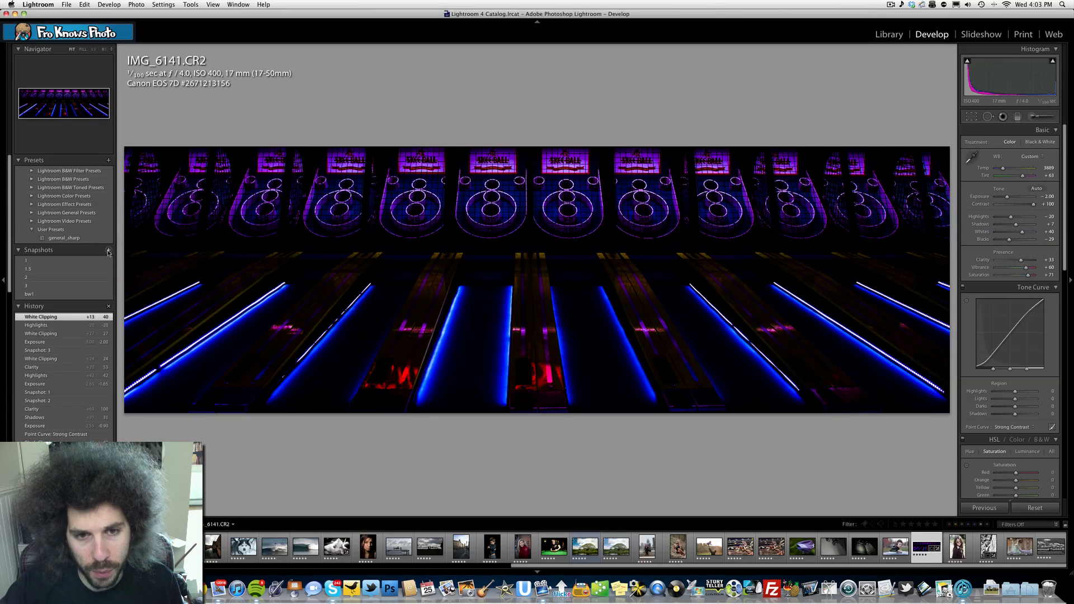
- Go through snapshots 1, 1.5, 2, 3, 3.5 and bw1 in turn to compare the edited versions
click(58, 264)
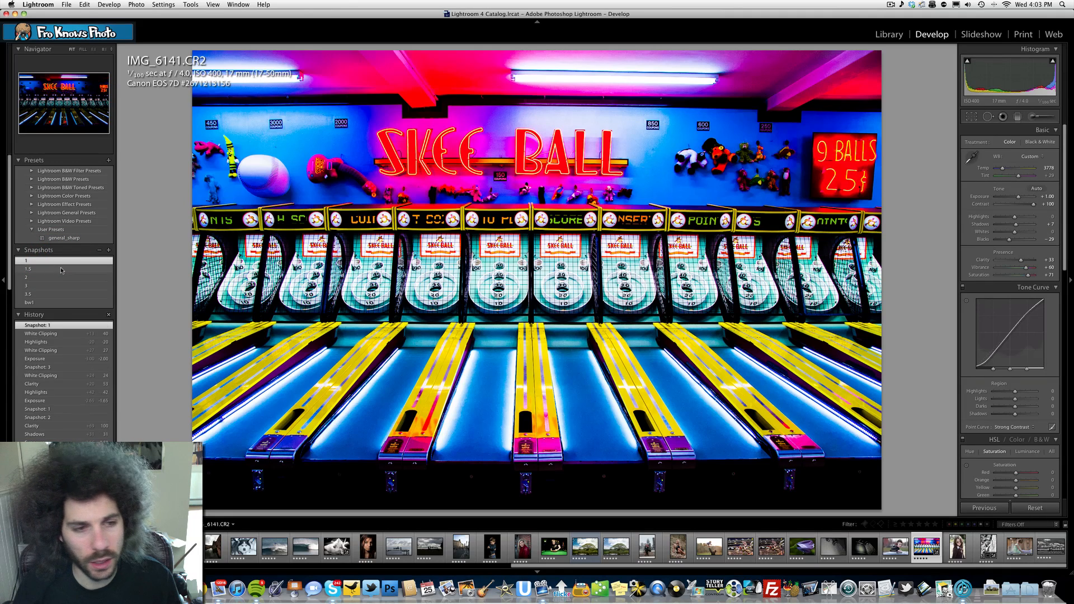
click(62, 269)
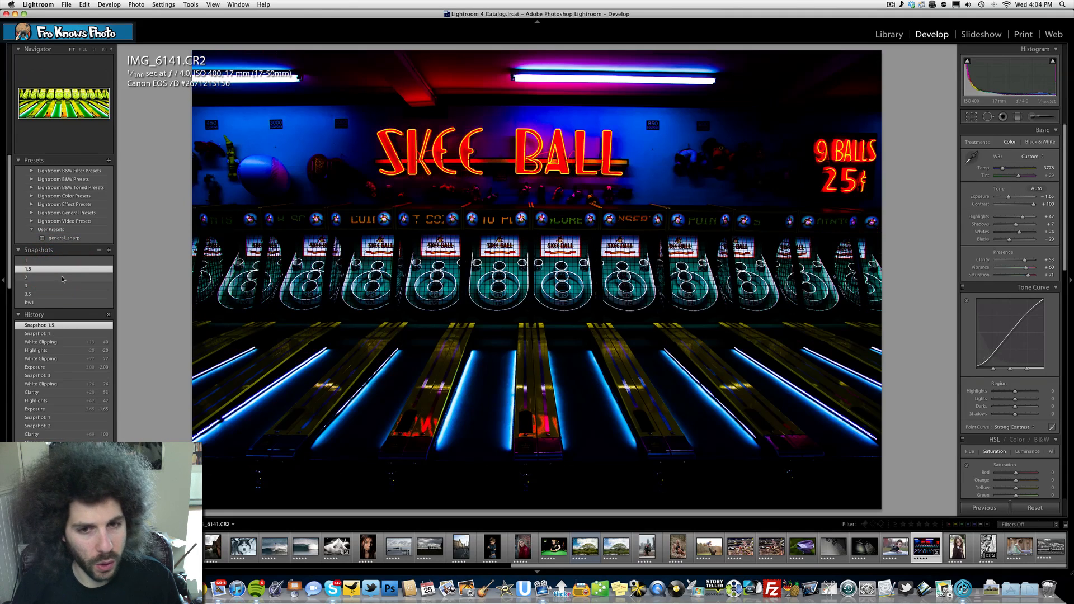
click(63, 277)
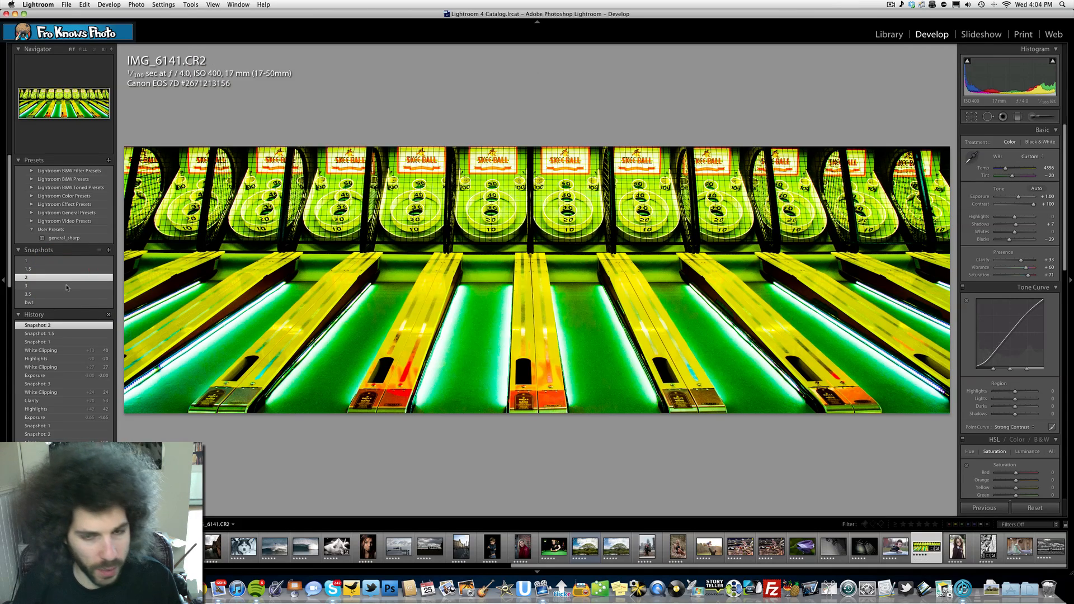
click(66, 286)
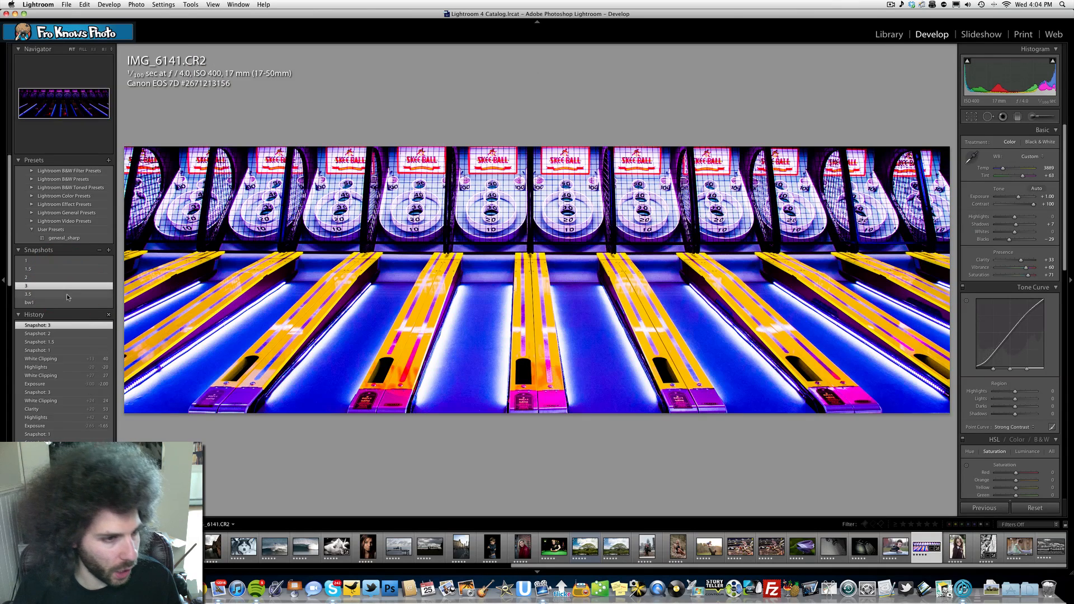
click(66, 294)
click(67, 302)
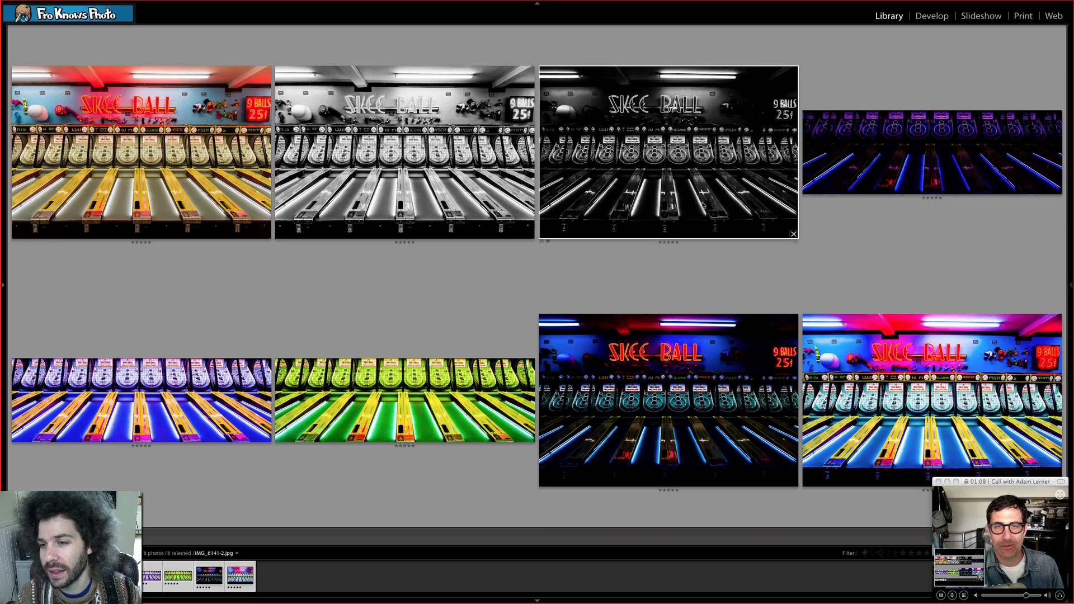
- Rearrange the compared photos so the dark blue-violet panorama precedes the bright blue-violet and green panoramas
click(1057, 190)
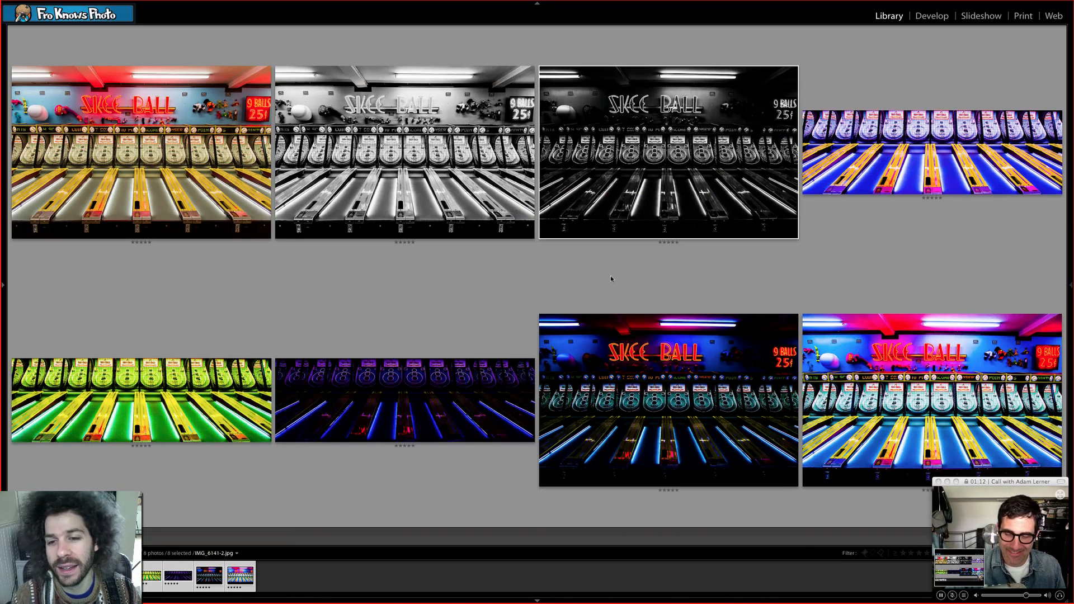
click(793, 234)
drag(679, 164, 680, 164)
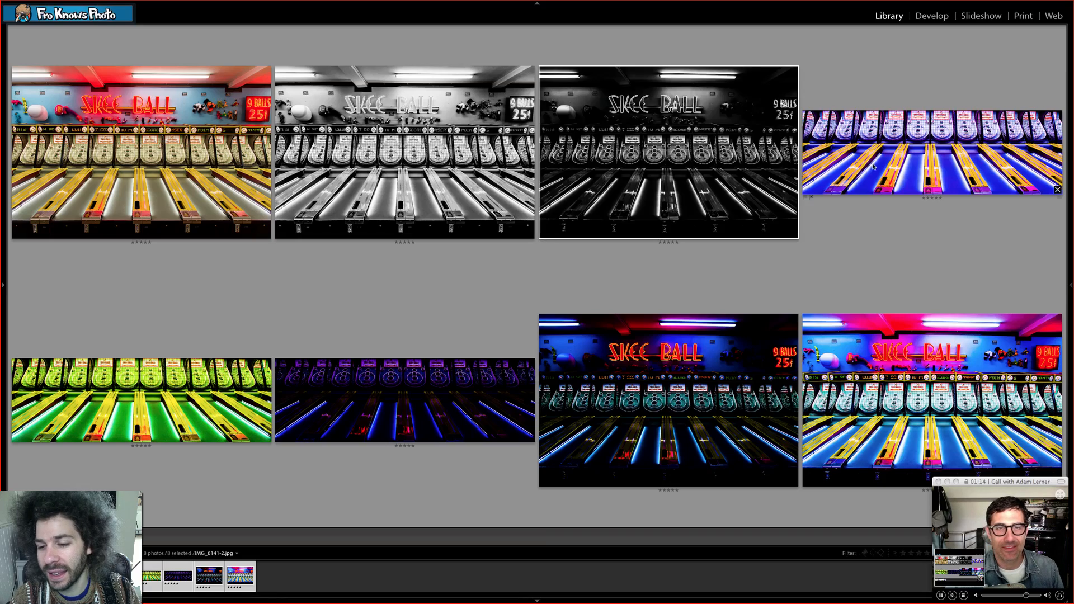
drag(871, 167, 679, 389)
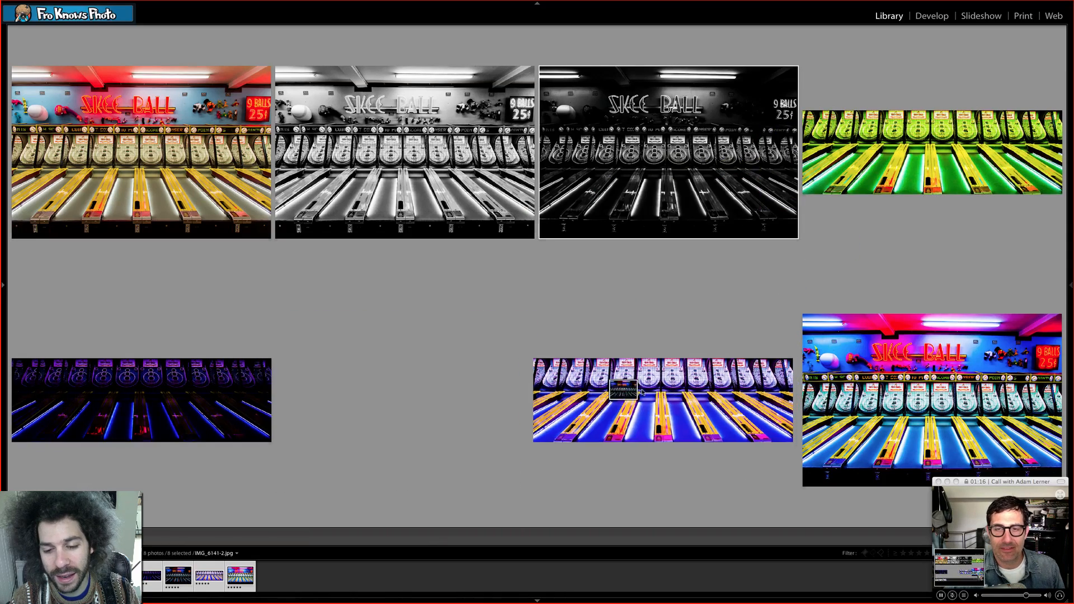
drag(981, 164, 365, 389)
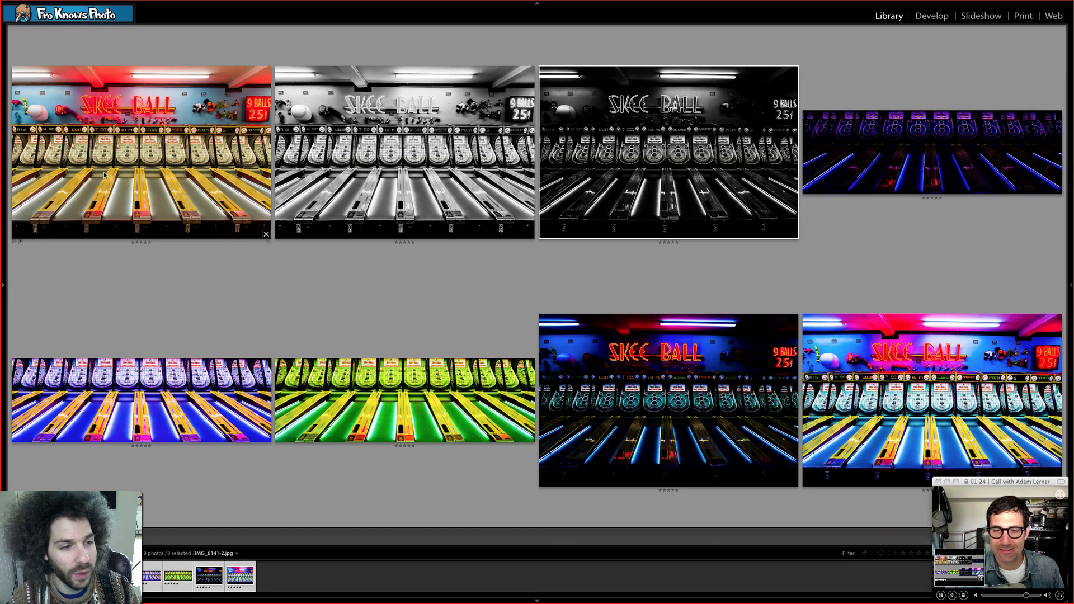
- Select the compared photos one by one, from the natural full-frame colour version to the darkened full-frame colour version
click(127, 144)
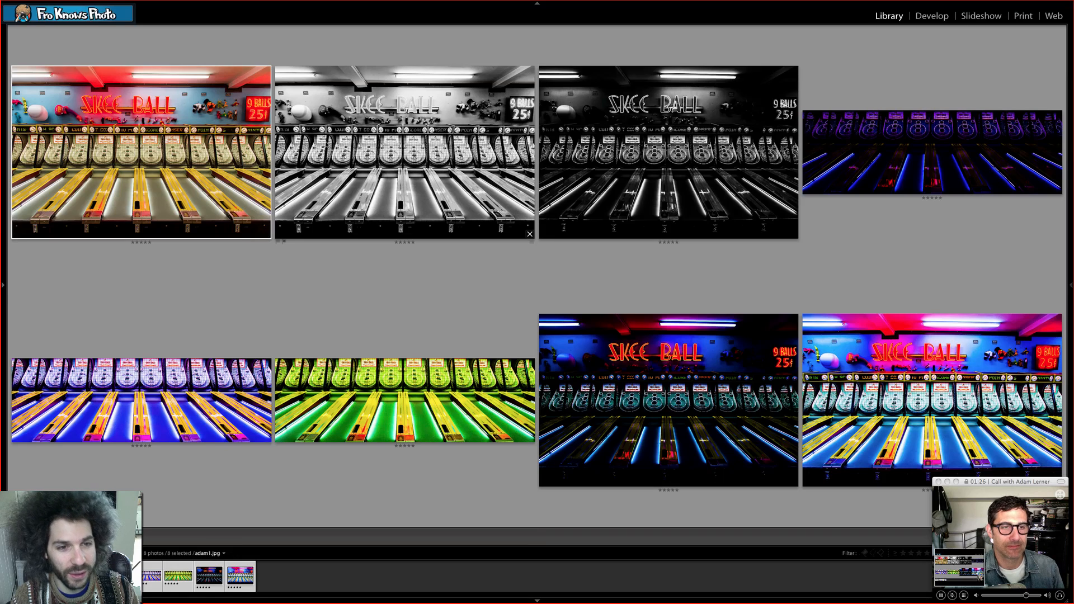
click(395, 143)
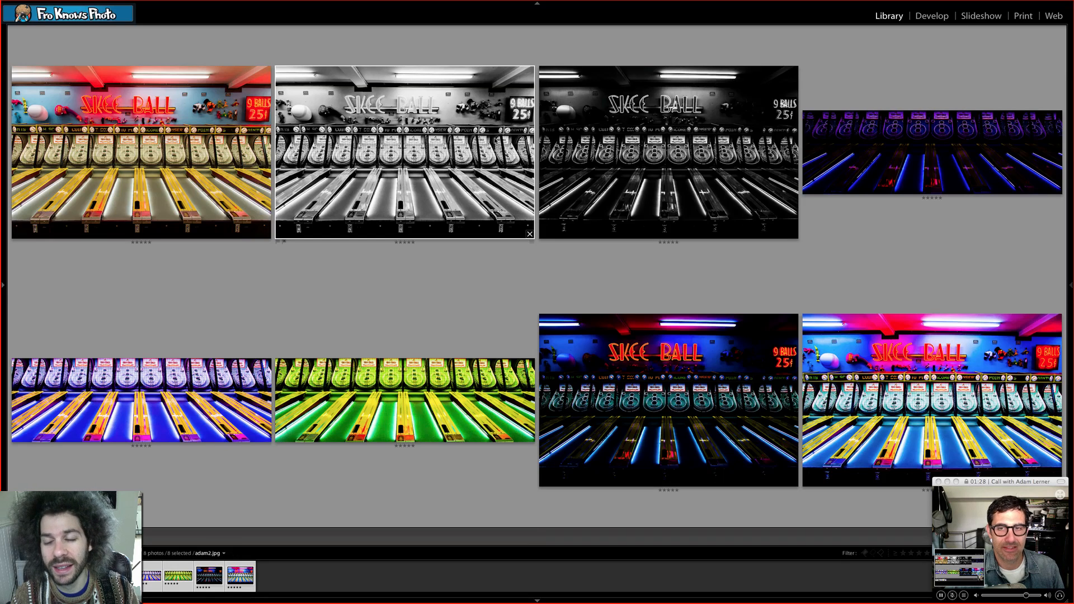
click(730, 145)
click(859, 146)
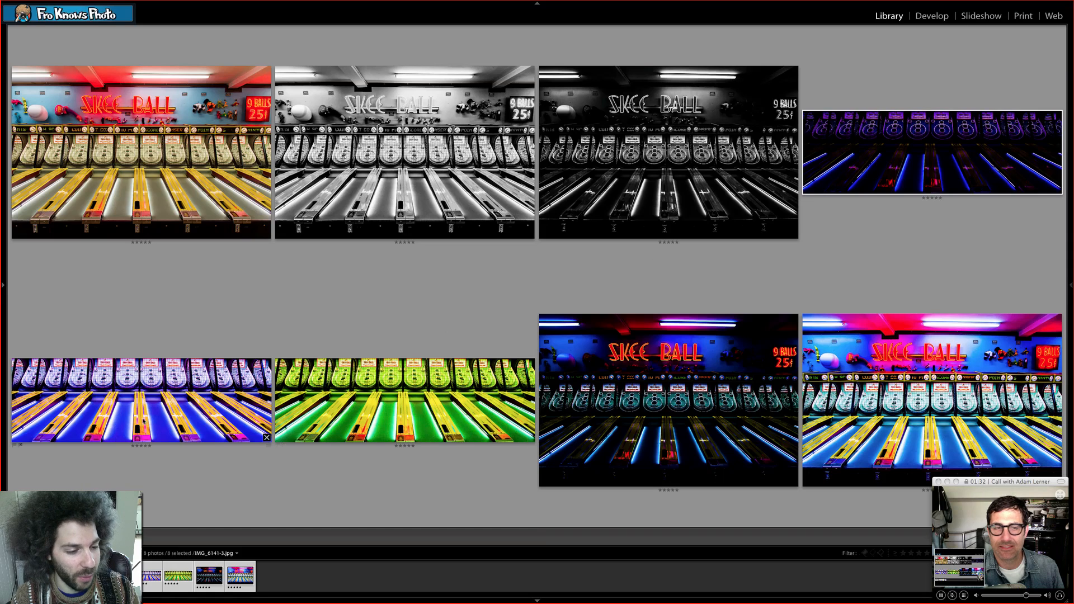
click(92, 434)
click(363, 409)
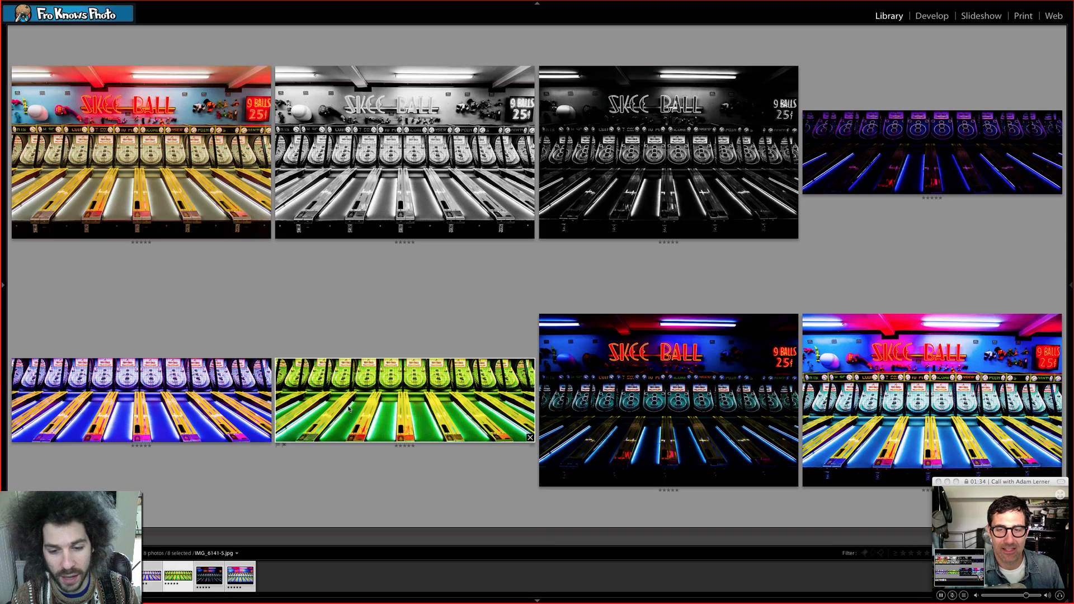
click(601, 402)
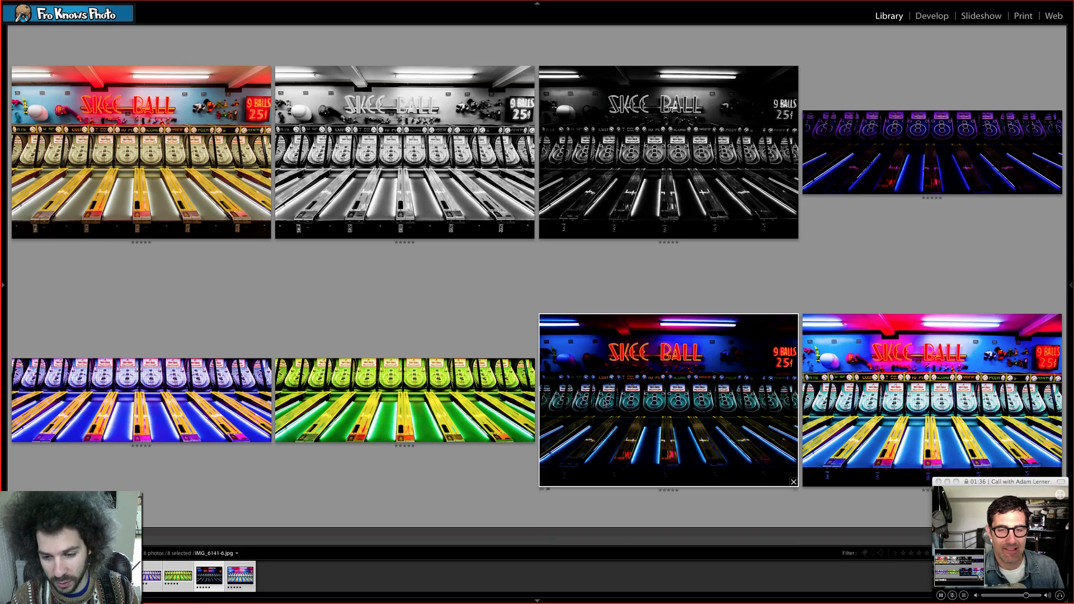
- Examine the vivid full-frame colour version IMG_6141-7.jpg enlarged, and return to the side-by-side comparison
double_click(915, 399)
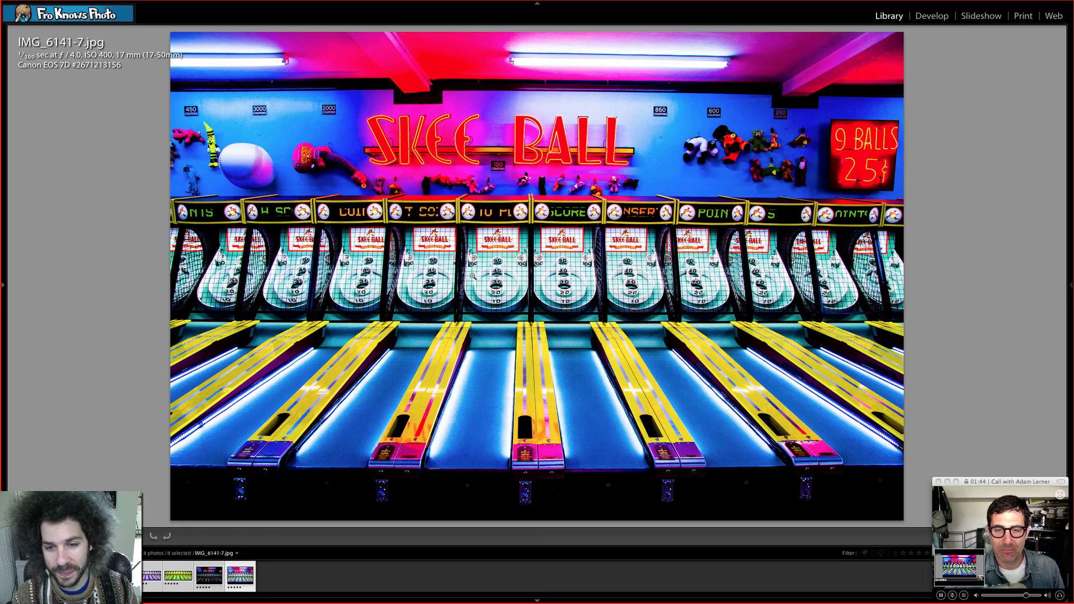
key(n)
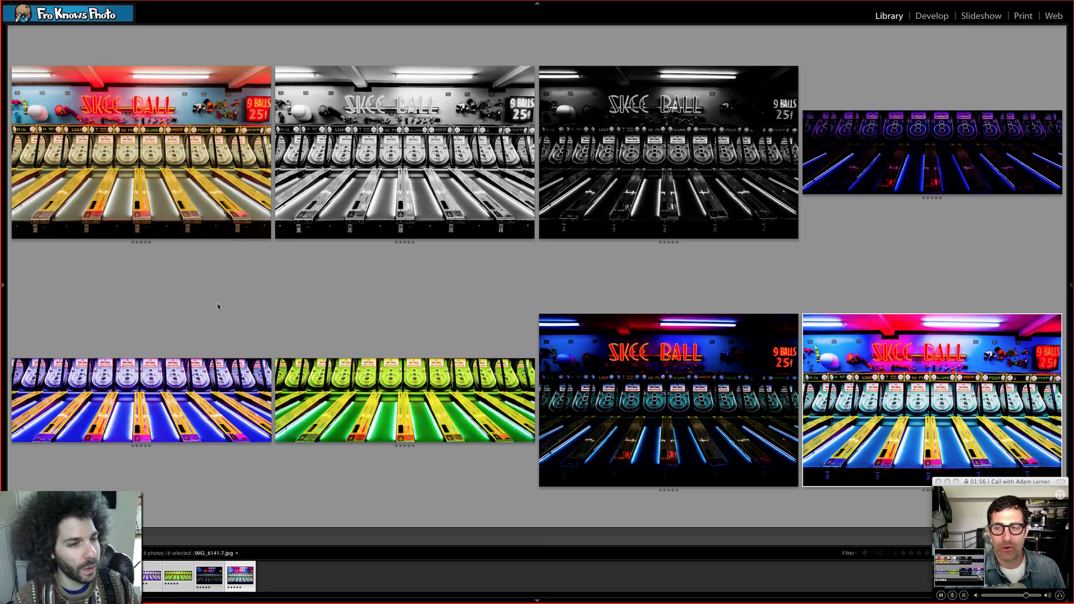
key(e)
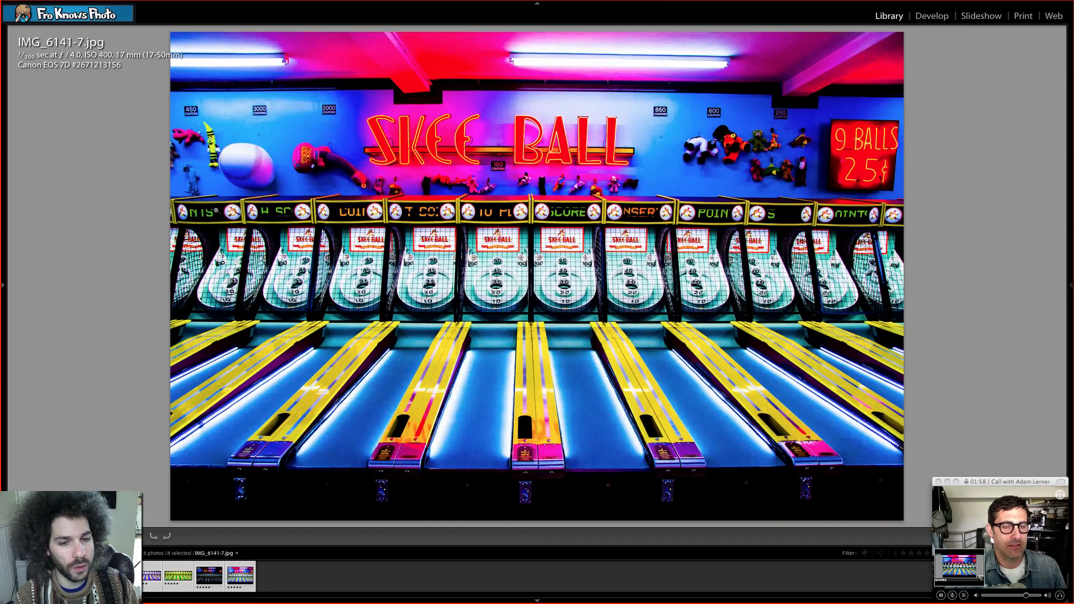
key(n)
- Examine the natural colour version and the bright black-and-white version enlarged, and return to the side-by-side comparison
double_click(186, 151)
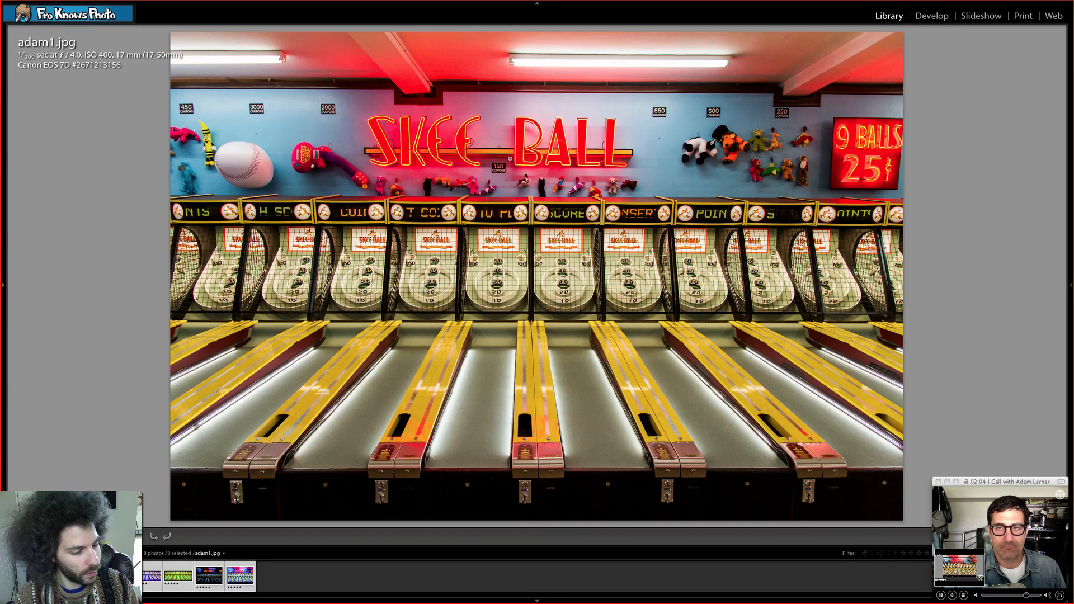
key(F8)
key(F8)
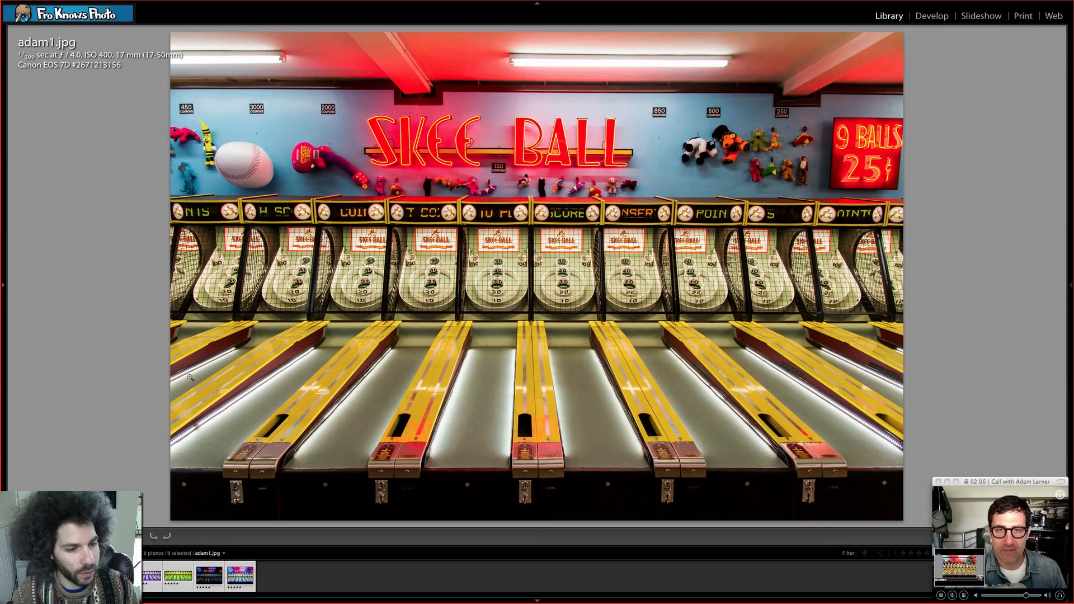
key(Right)
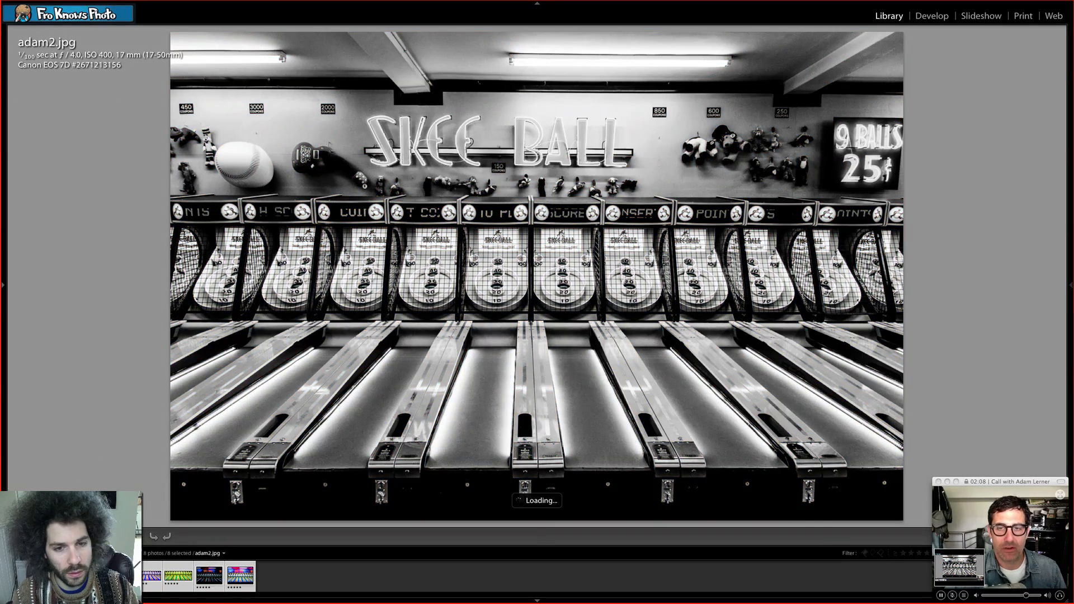
click(552, 300)
click(551, 300)
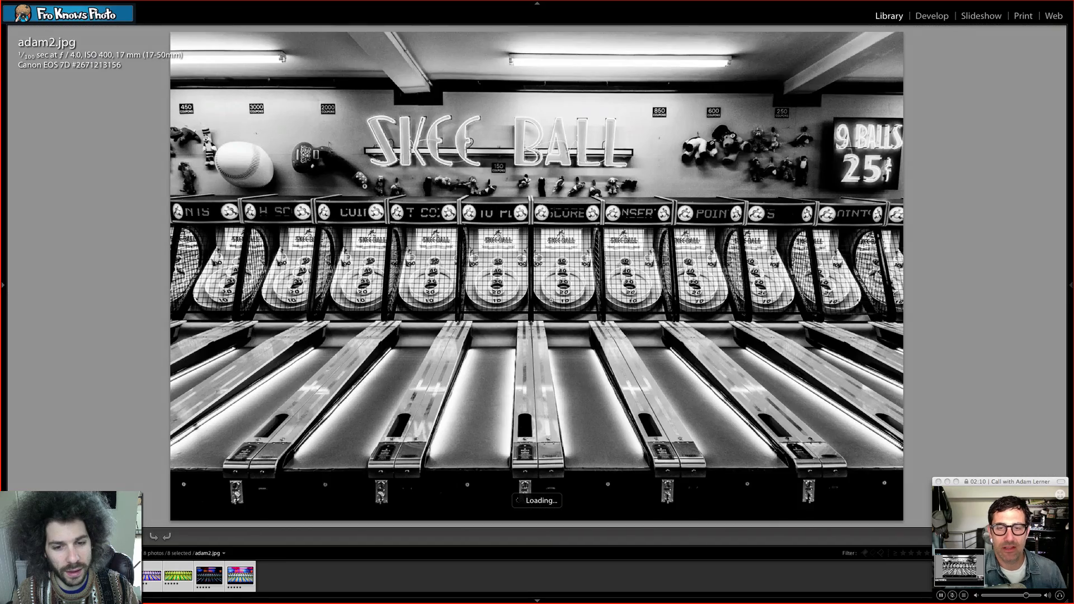
key(n)
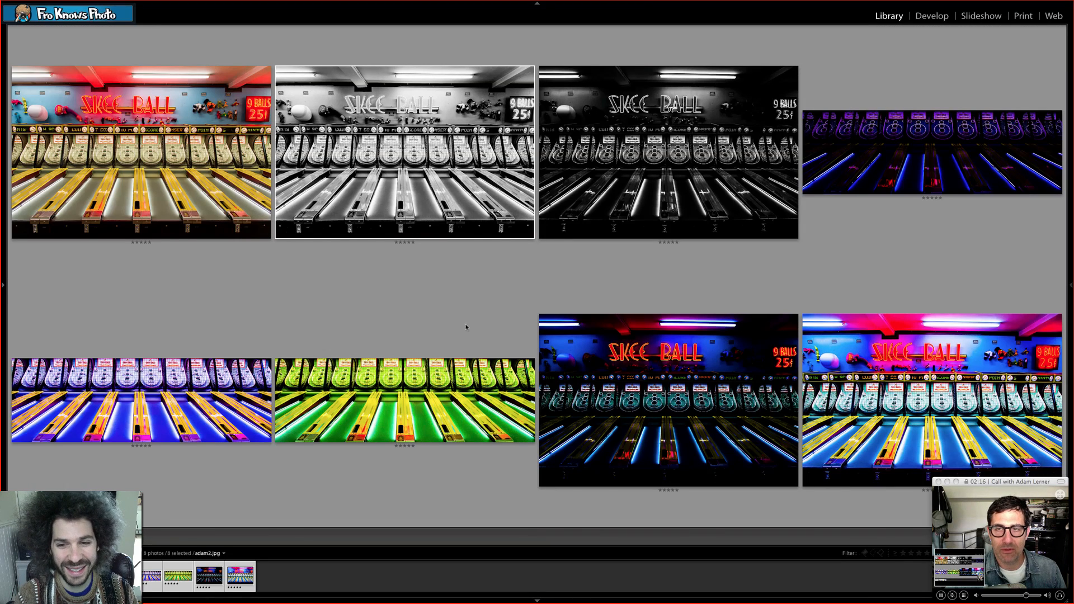
- Examine the dark black-and-white version IMG_6141-2.jpg enlarged, and return to the side-by-side comparison
key(Right)
key(e)
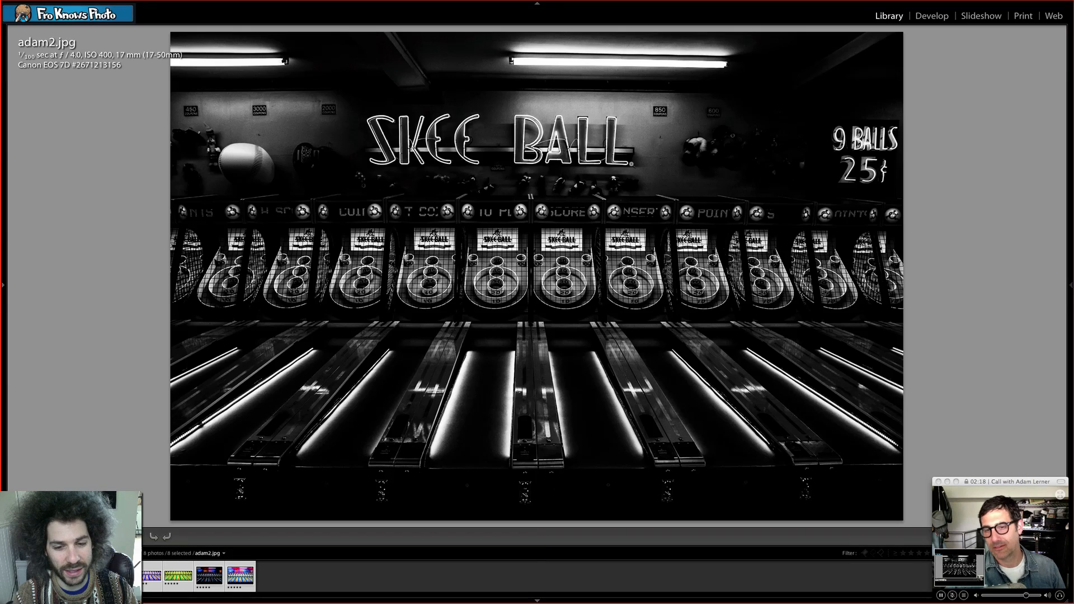
key(Right)
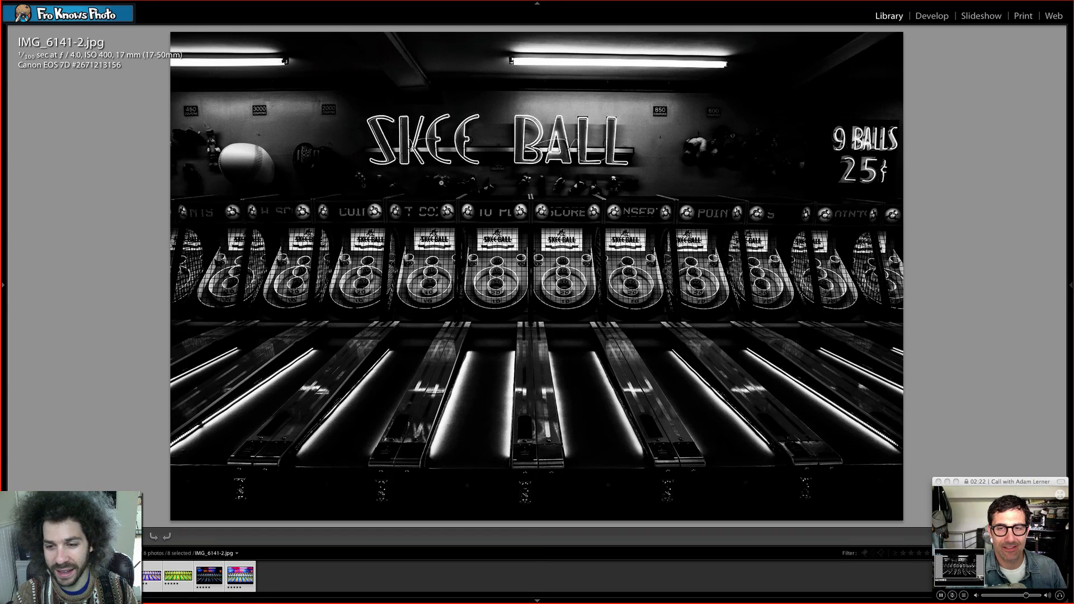
key(n)
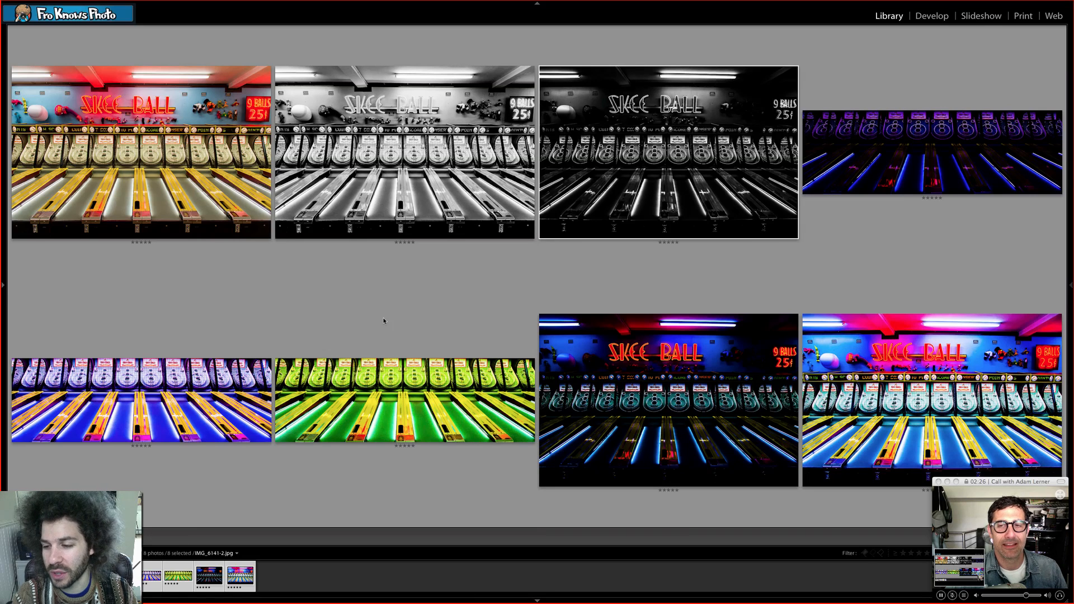
- Reopen the vivid version IMG_6141-7.jpg, inspect it at a different magnification, and return to the comparison of all variants
double_click(842, 379)
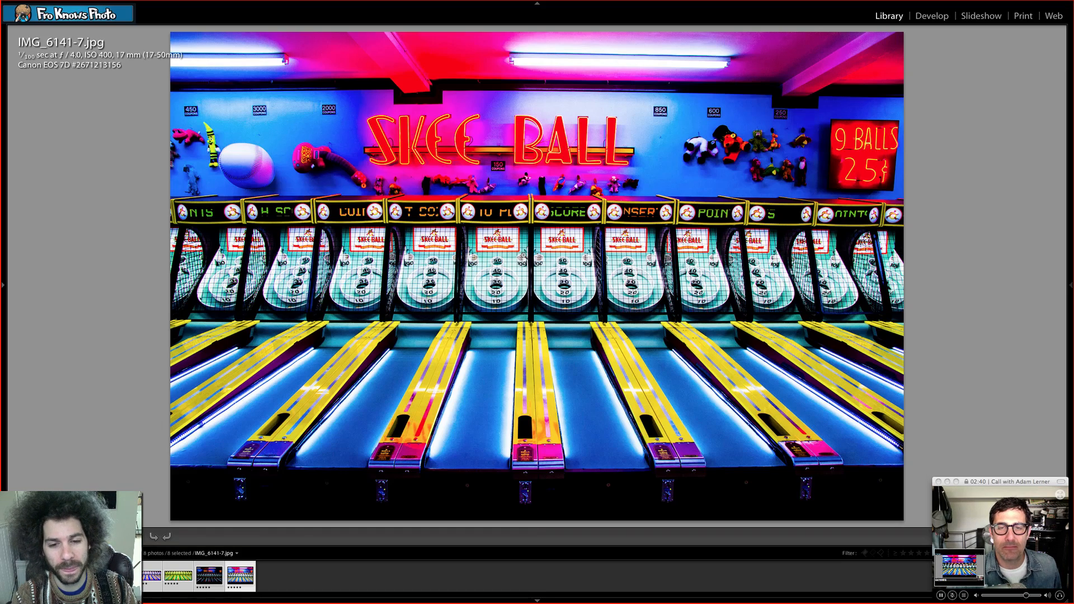
click(530, 255)
click(484, 272)
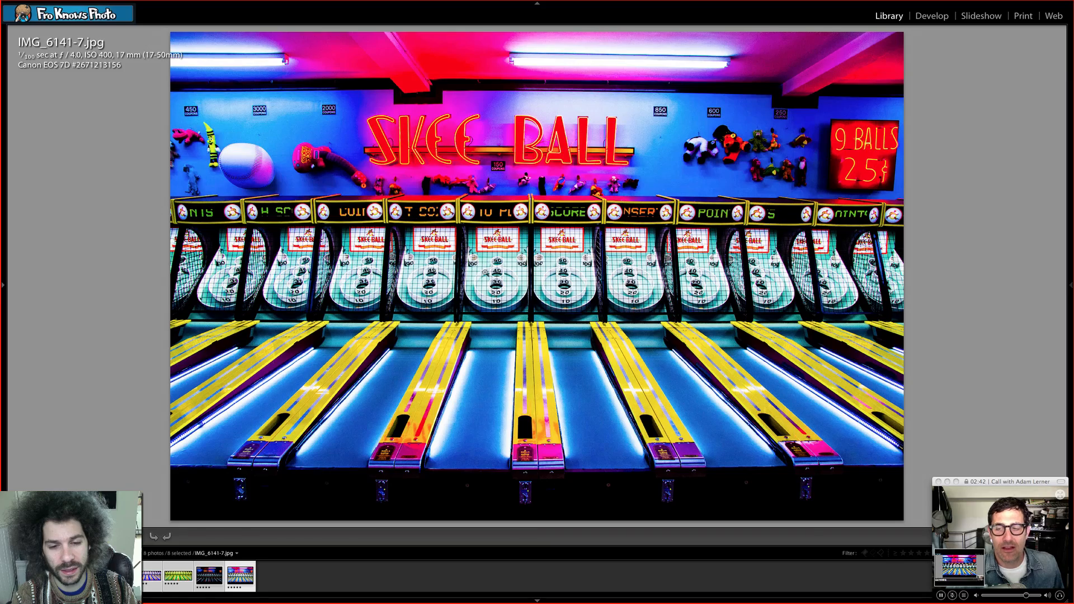
key(n)
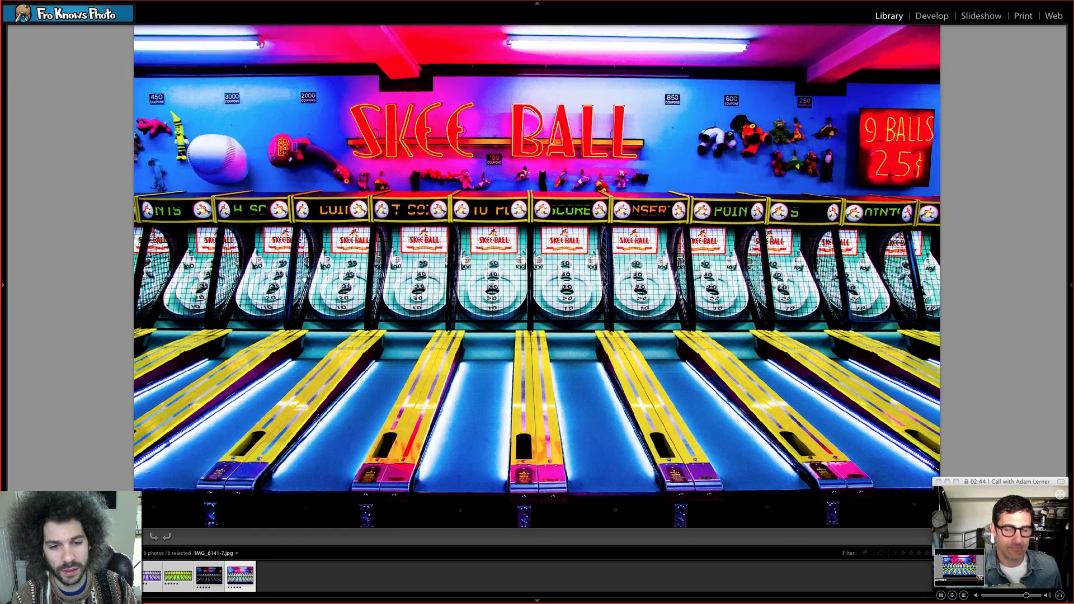
- Examine the green panorama IMG_6141-5.jpg and the blue-violet panorama IMG_6141-4.jpg enlarged, returning to the comparison after each
double_click(390, 379)
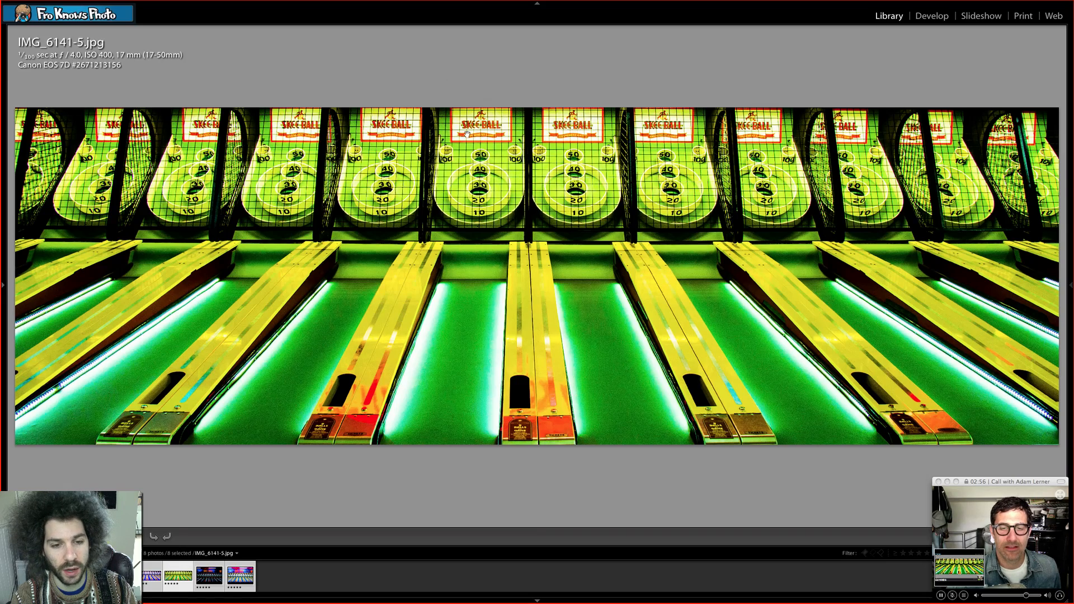
key(n)
double_click(159, 397)
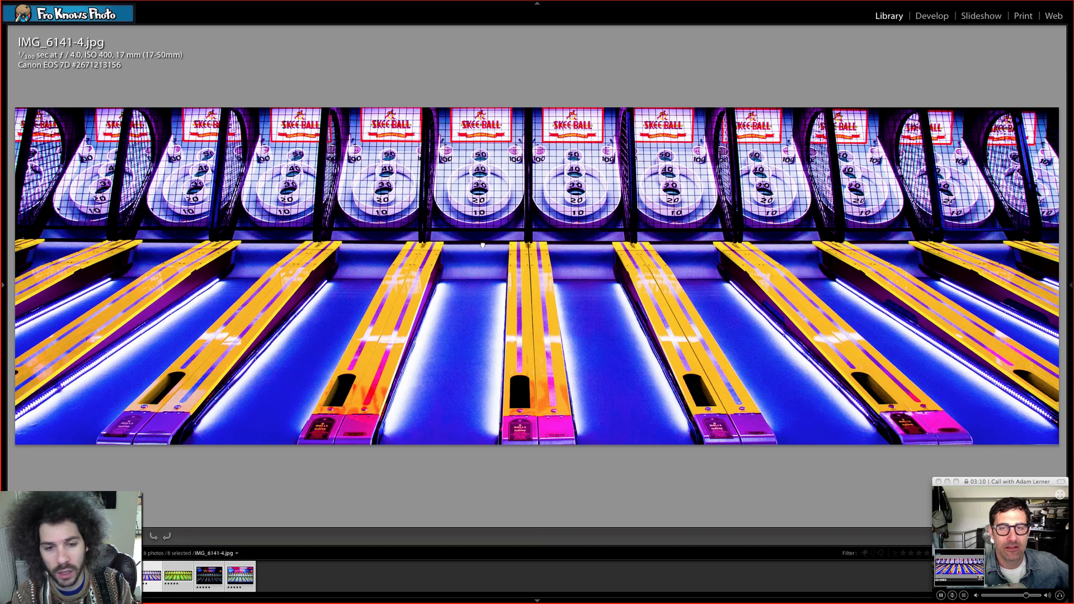
key(n)
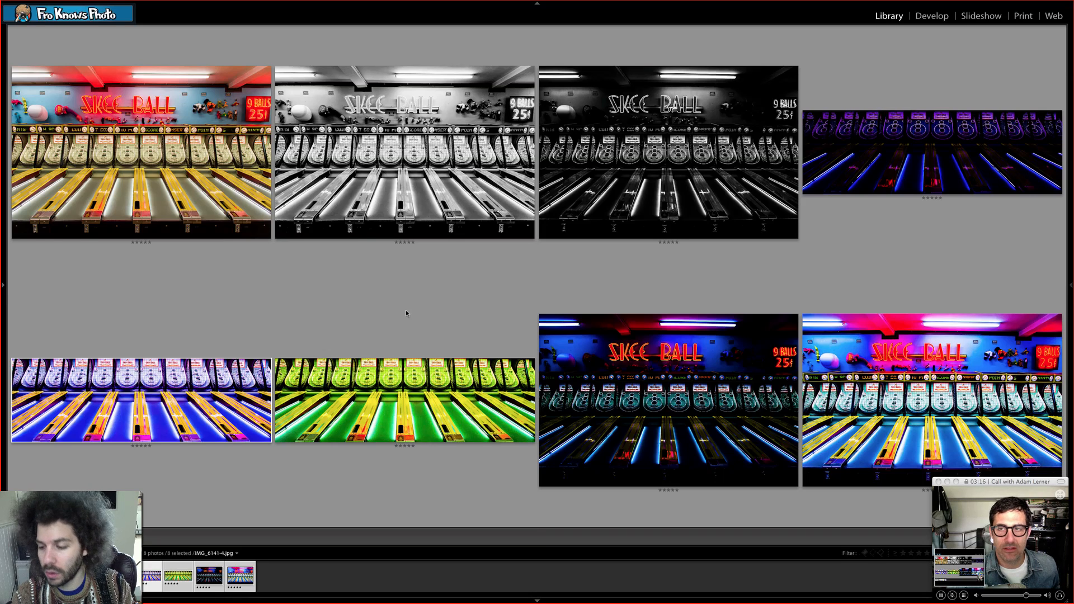
double_click(401, 385)
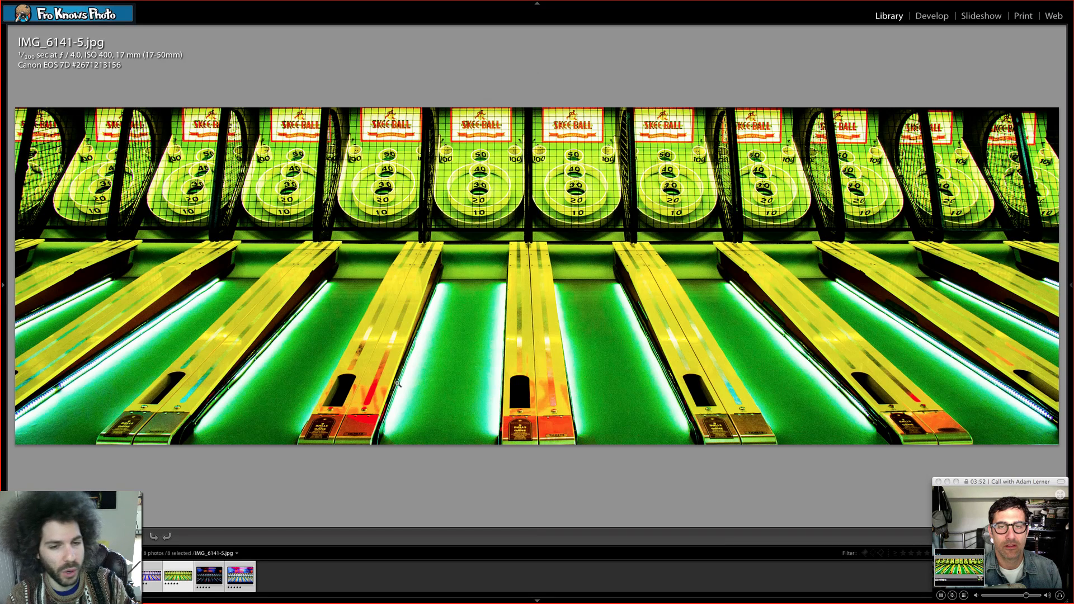
key(n)
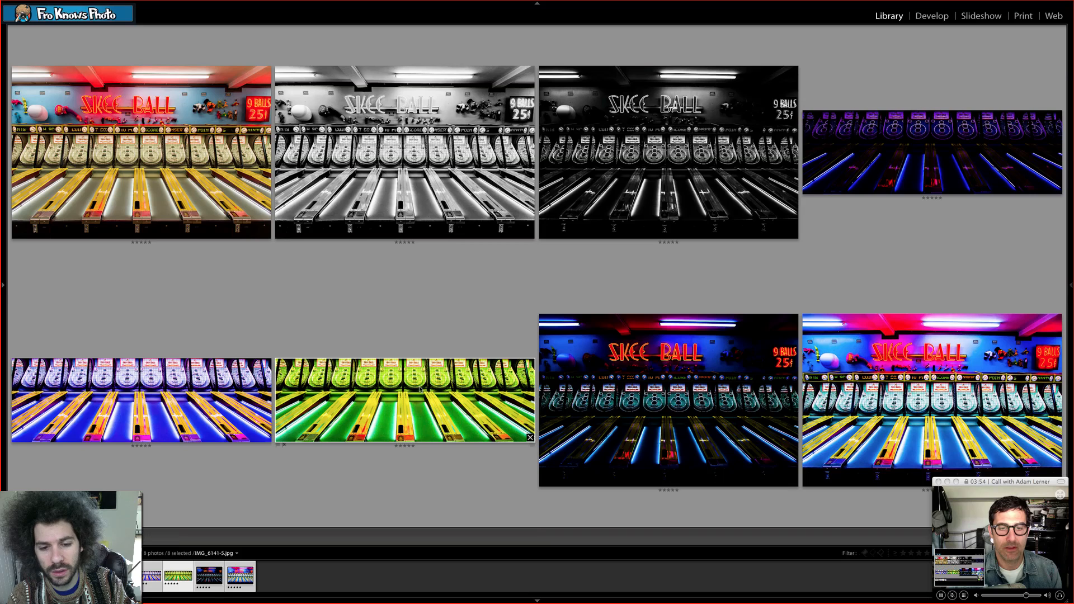
- Examine the dark violet panorama IMG_6141-3.jpg enlarged and close up on the targets, returning to the comparison of all variants
double_click(927, 146)
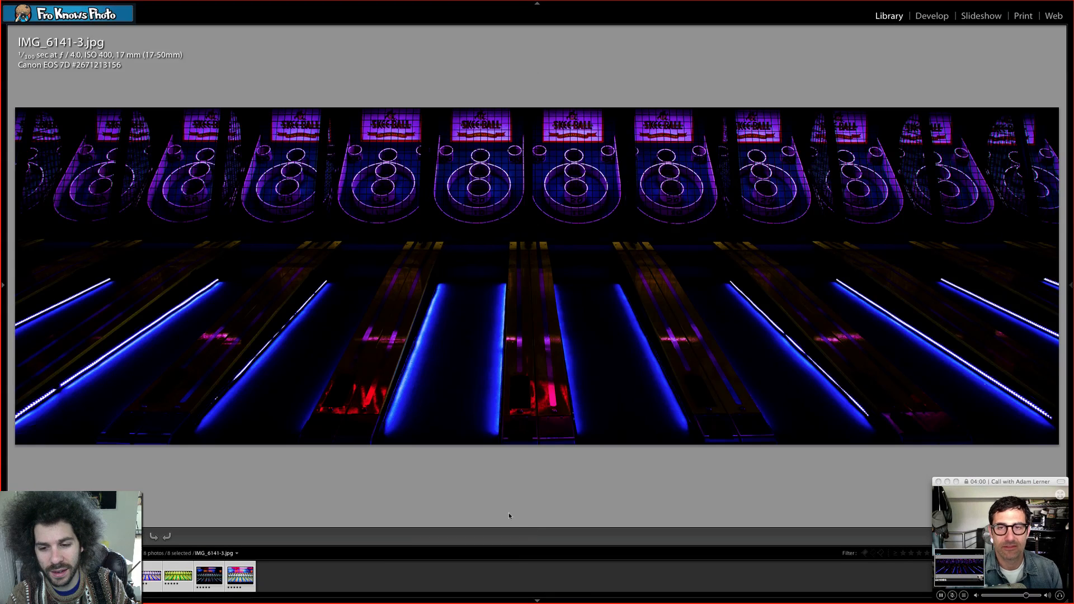
click(539, 184)
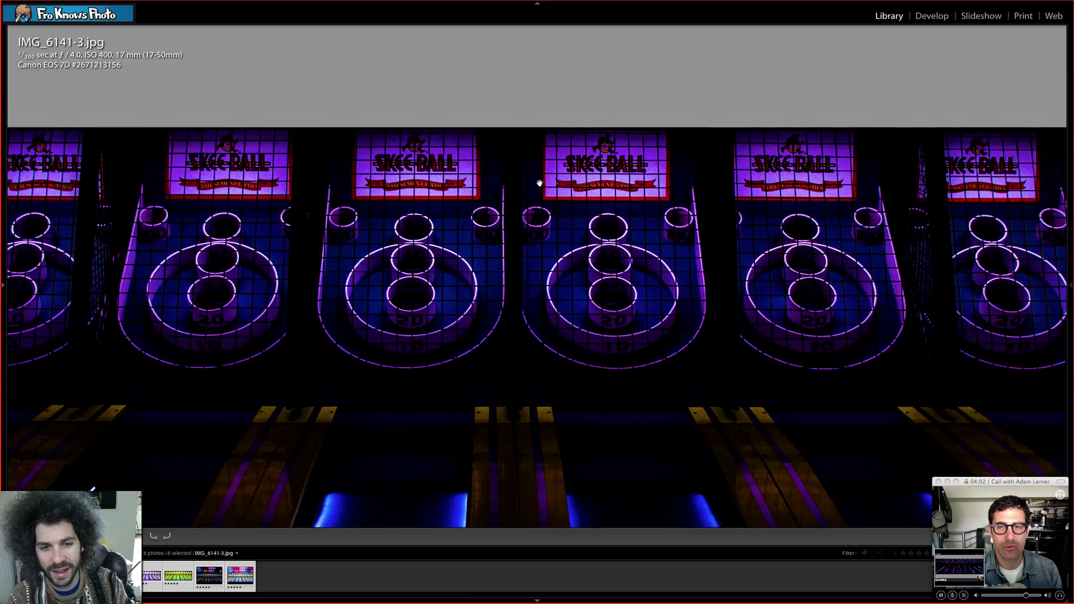
key(n)
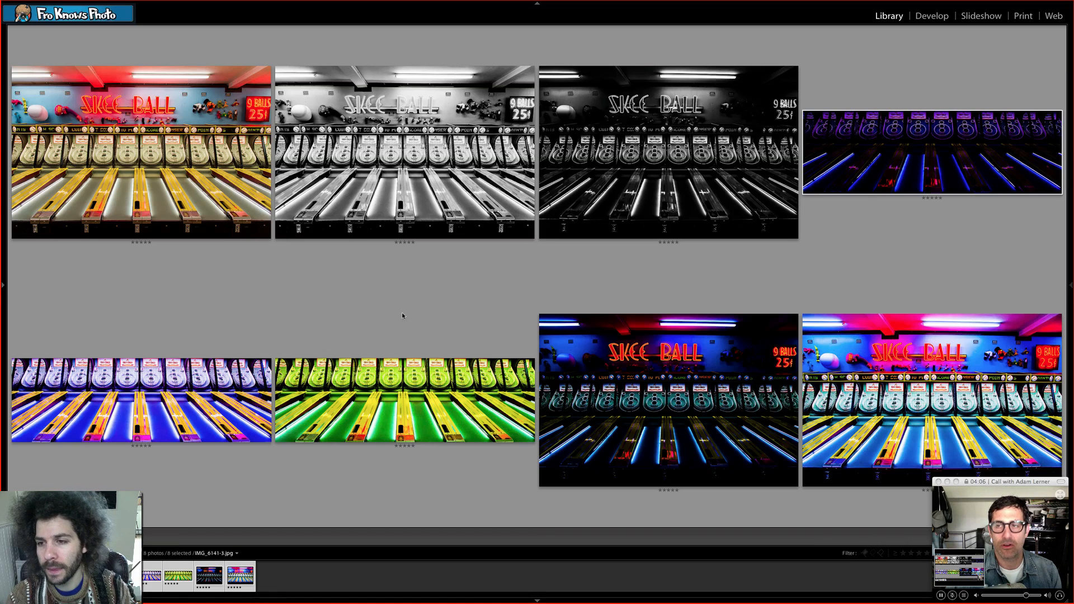
key(z)
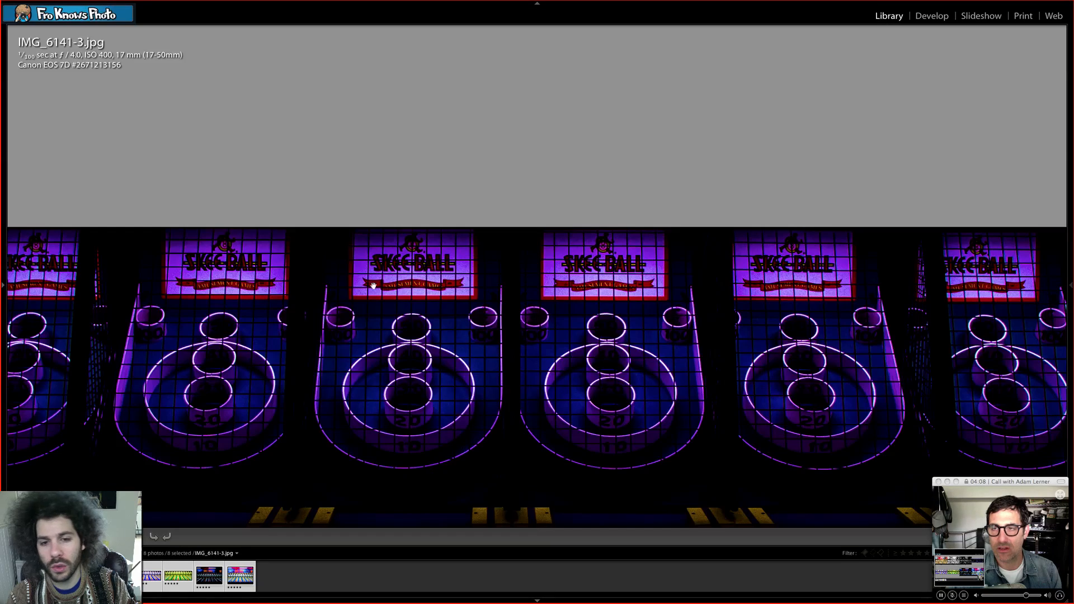
click(336, 270)
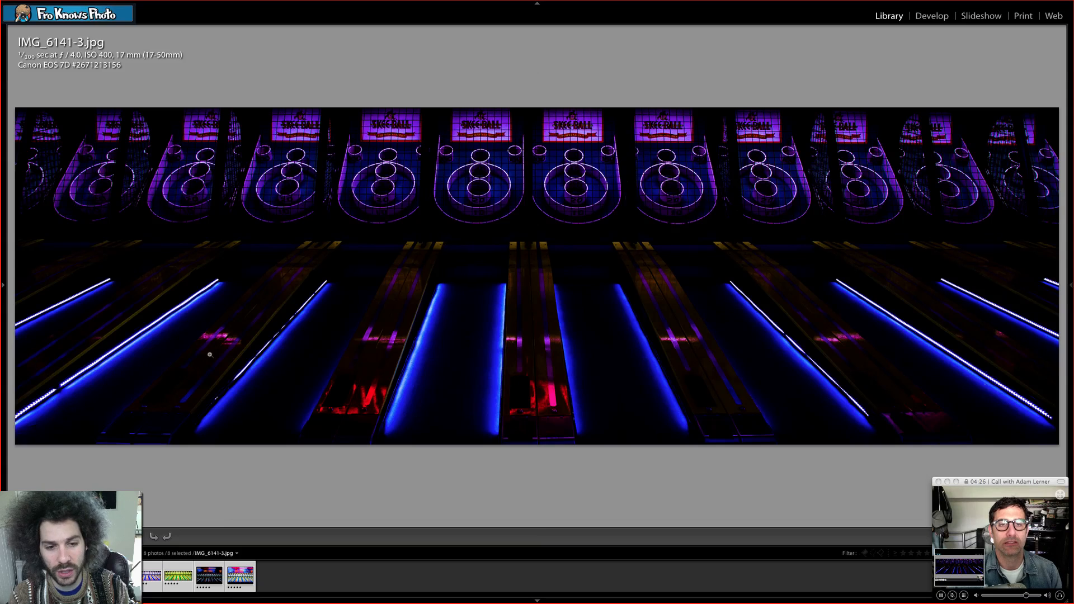
key(n)
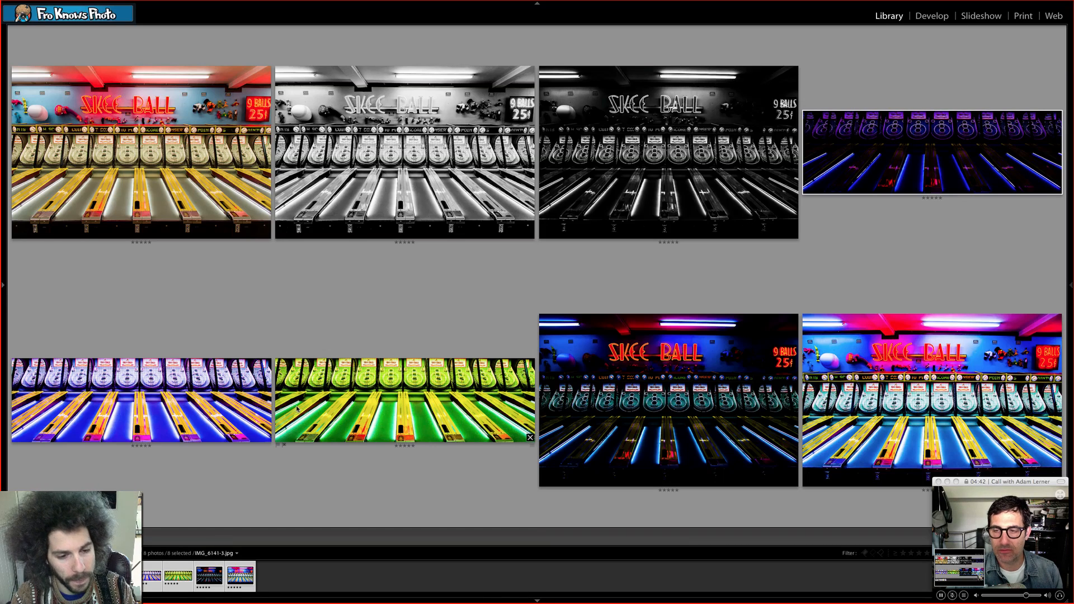
- Examine the vivid version IMG_6141-7.jpg and the natural colour version adam1.jpg enlarged, returning to the comparison after each
double_click(850, 386)
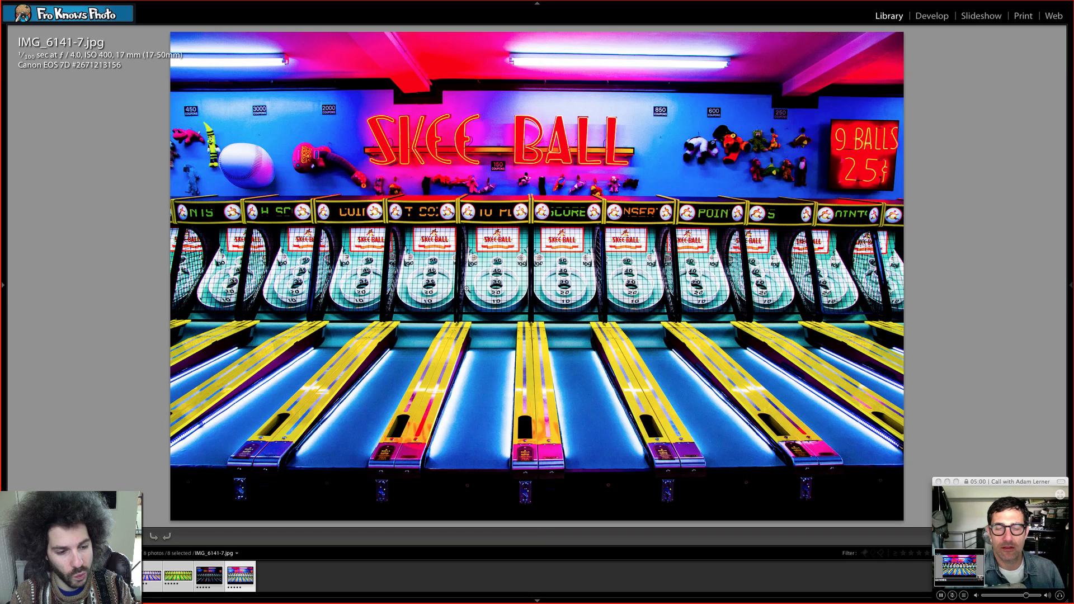
key(n)
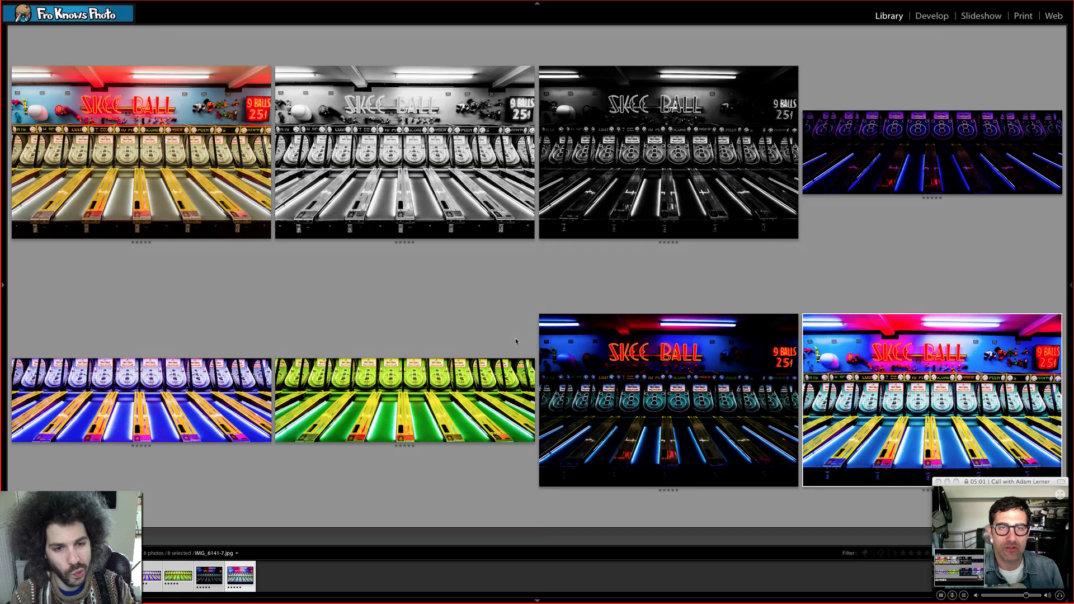
double_click(213, 162)
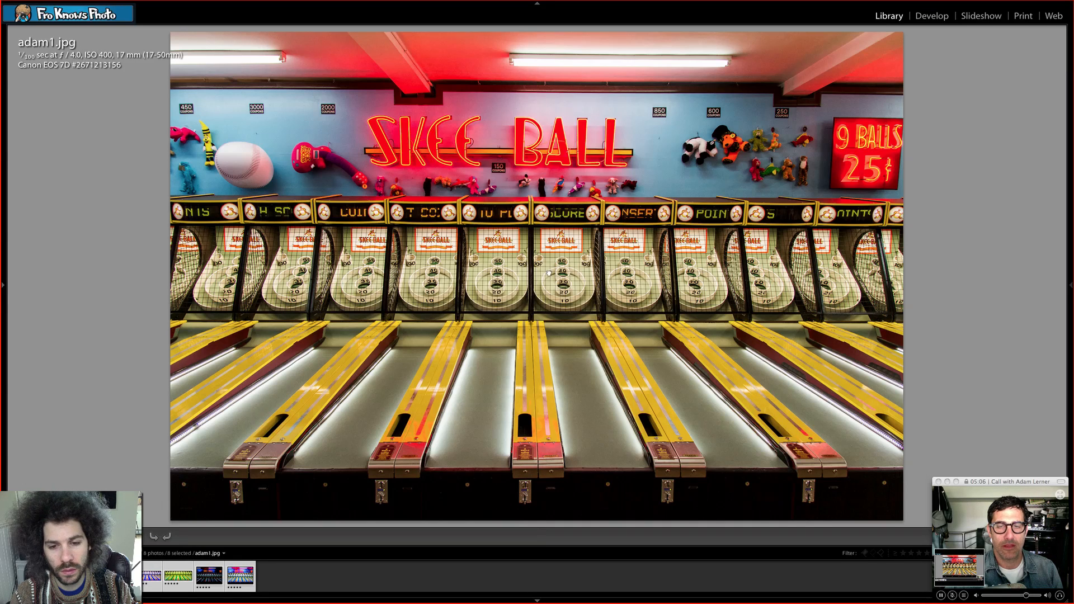
key(n)
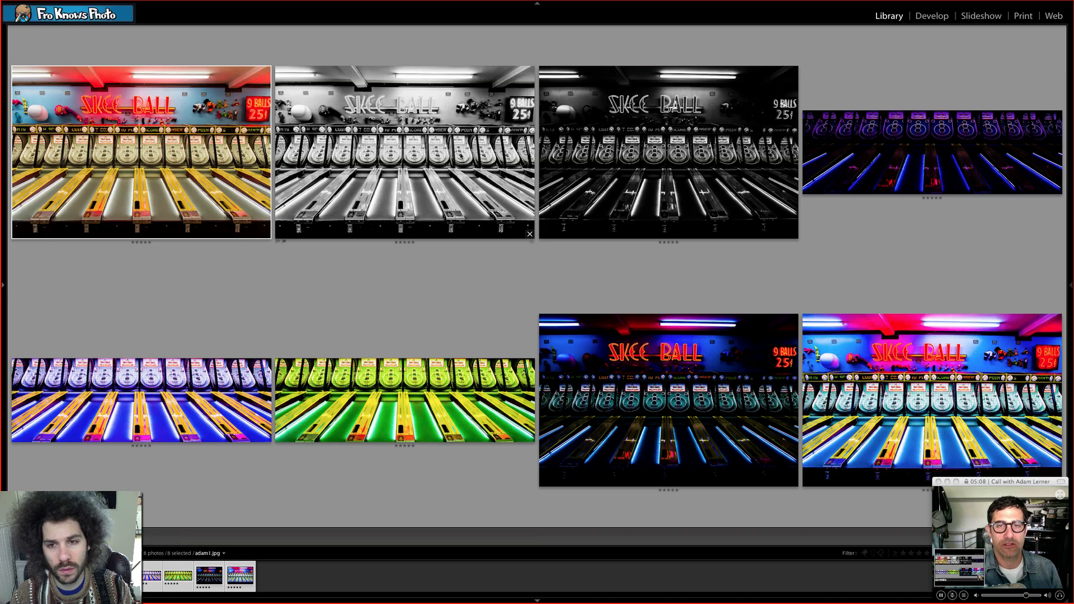
- Alternate repeatedly between the enlarged black-and-white versions adam2.jpg and IMG_6141-2.jpg to compare them, and return to the side-by-side comparison
double_click(455, 166)
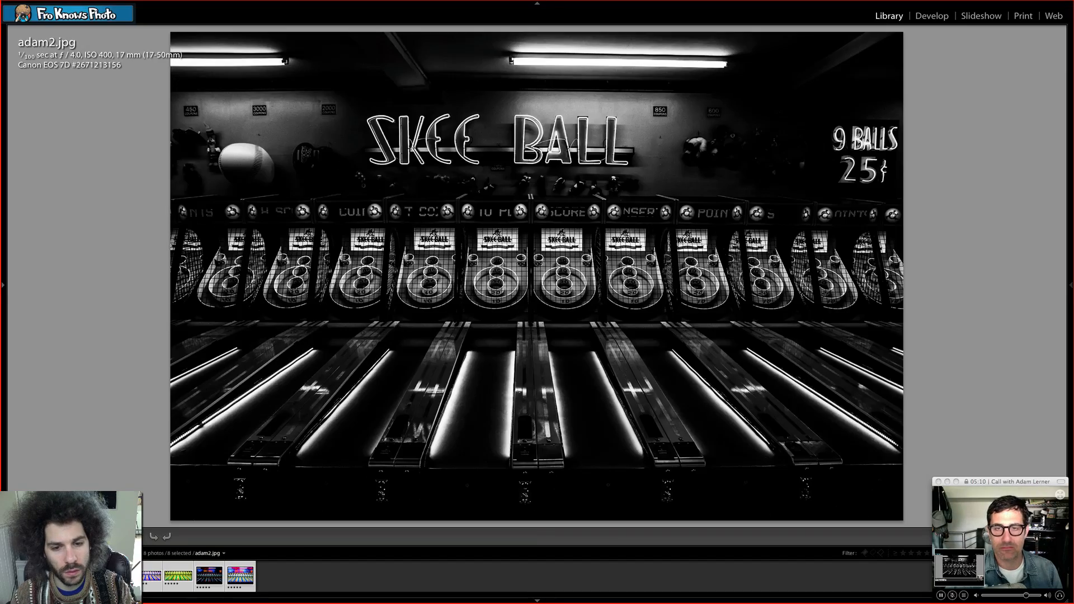
key(Right)
key(Left)
key(Right)
key(Left)
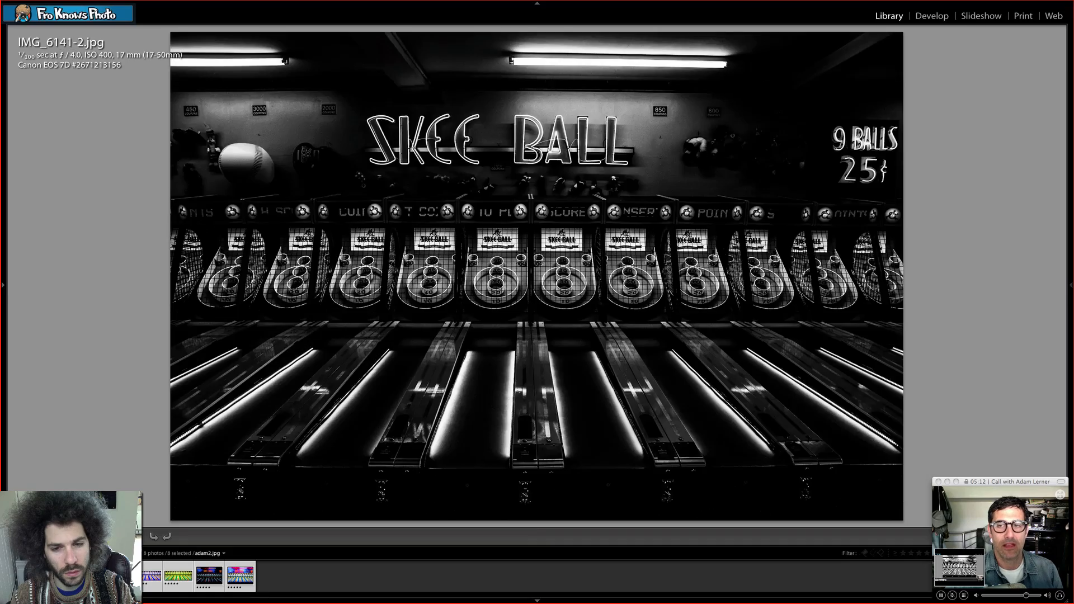
key(Right)
key(Left)
key(Right)
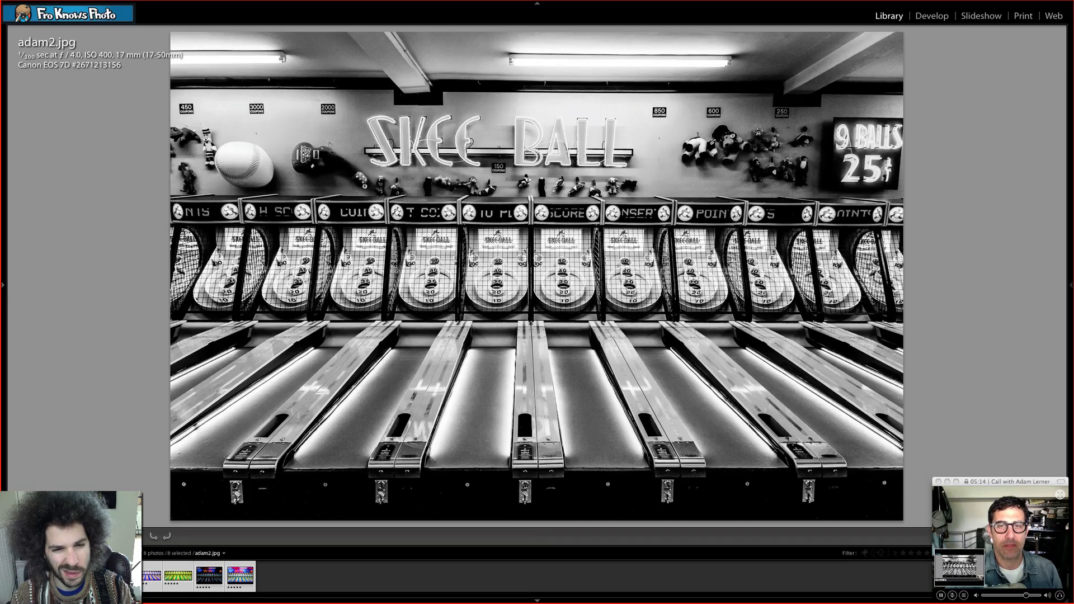
key(Left)
key(Right)
key(Left)
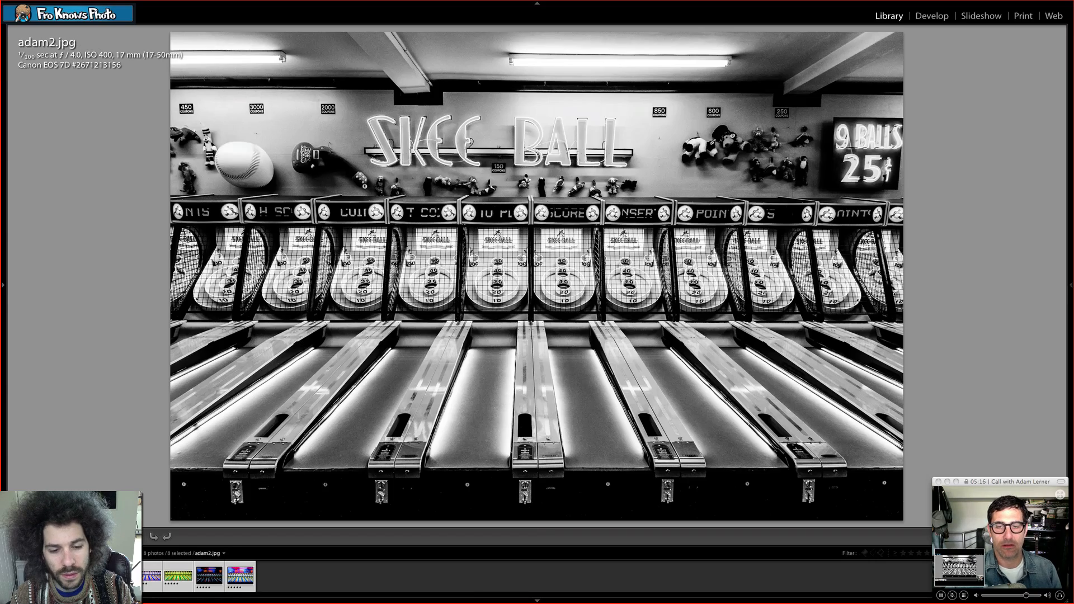
key(Right)
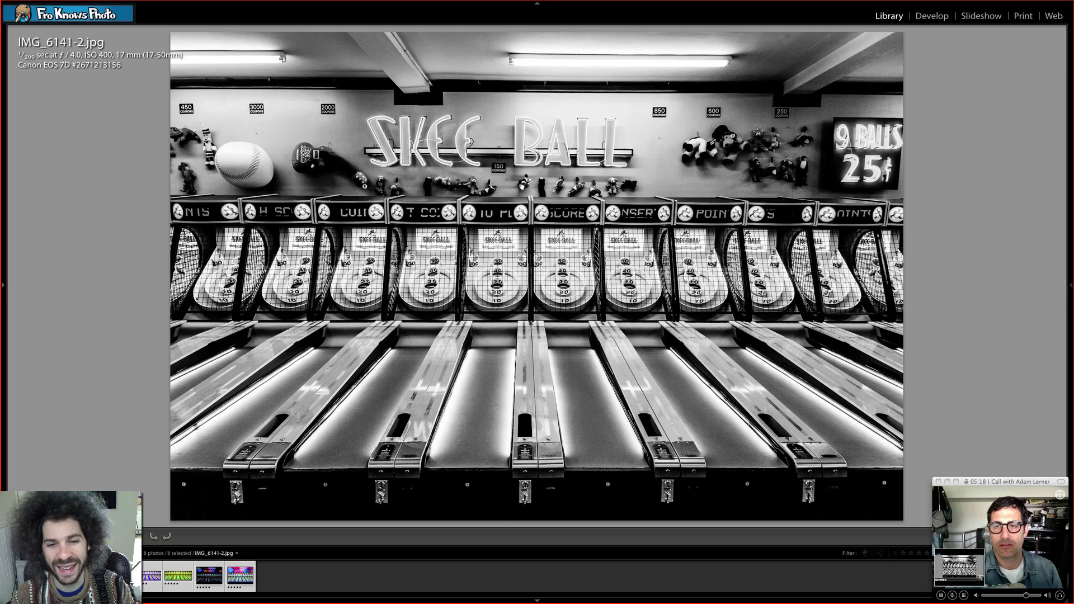
key(n)
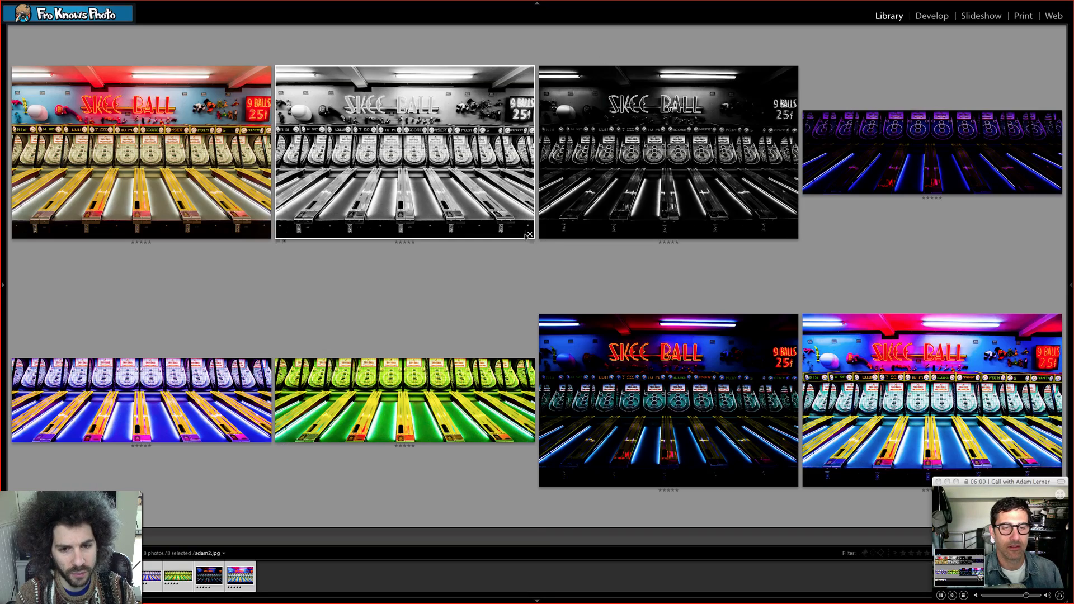
- Remove the black-and-white versions adam2.jpg and IMG_6141-2.jpg from the side-by-side comparison
click(529, 235)
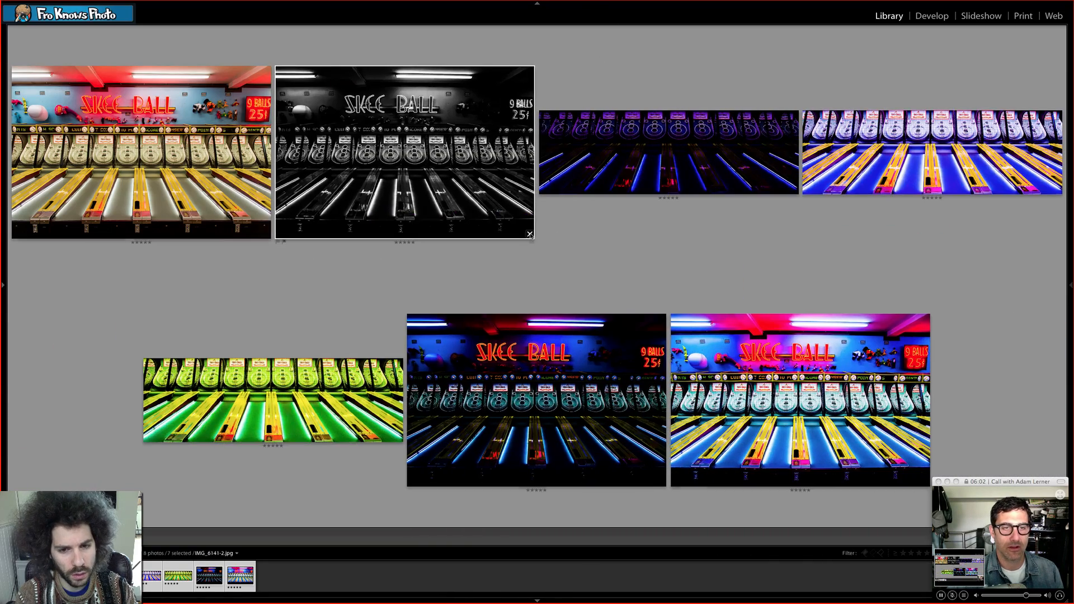
click(529, 235)
click(352, 259)
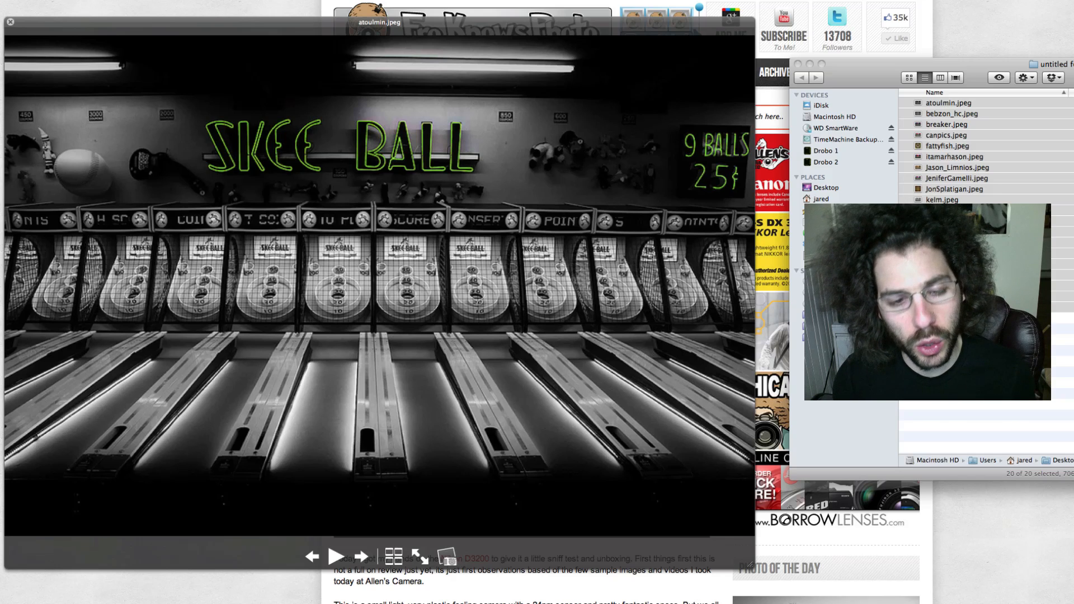
- Review the submitted edits in Quick Look up to the kaleidoscope fattyfish.jpeg, flipping back and forth between it and canpics.jpeg
key(Right)
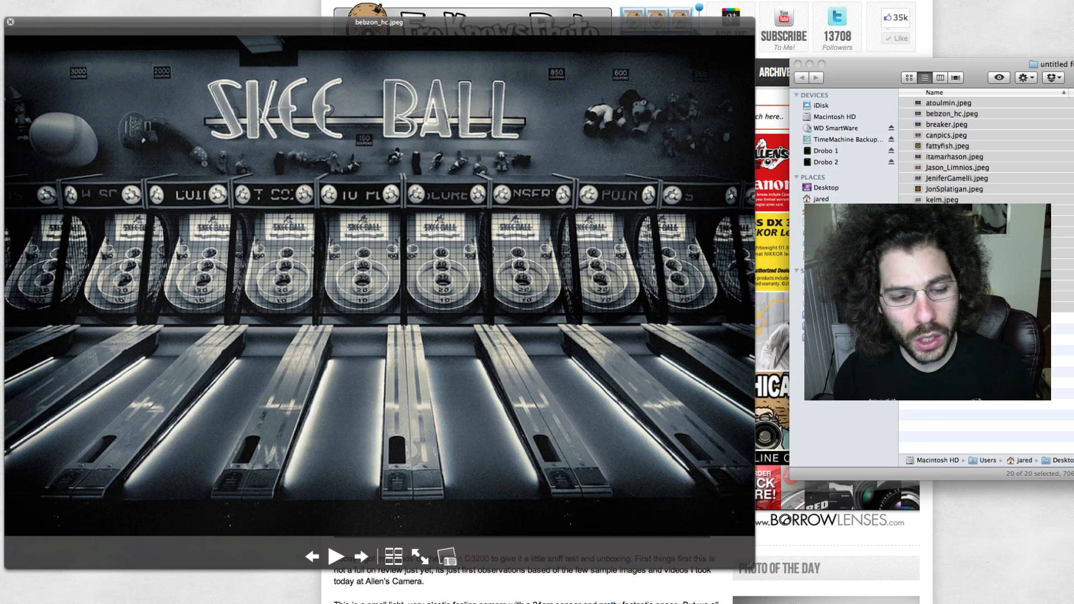
key(Right)
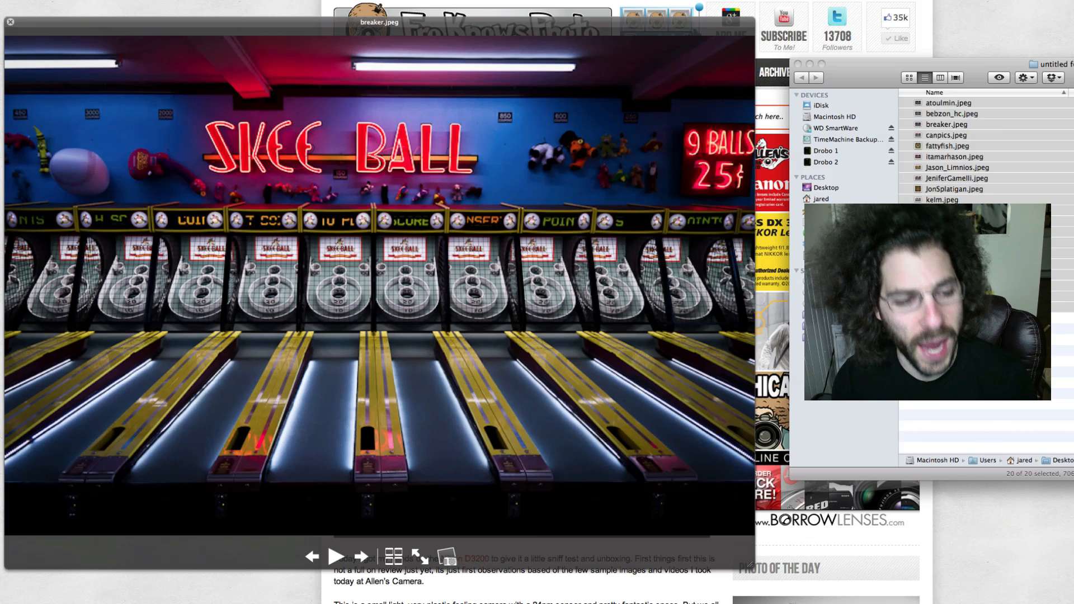
key(Right)
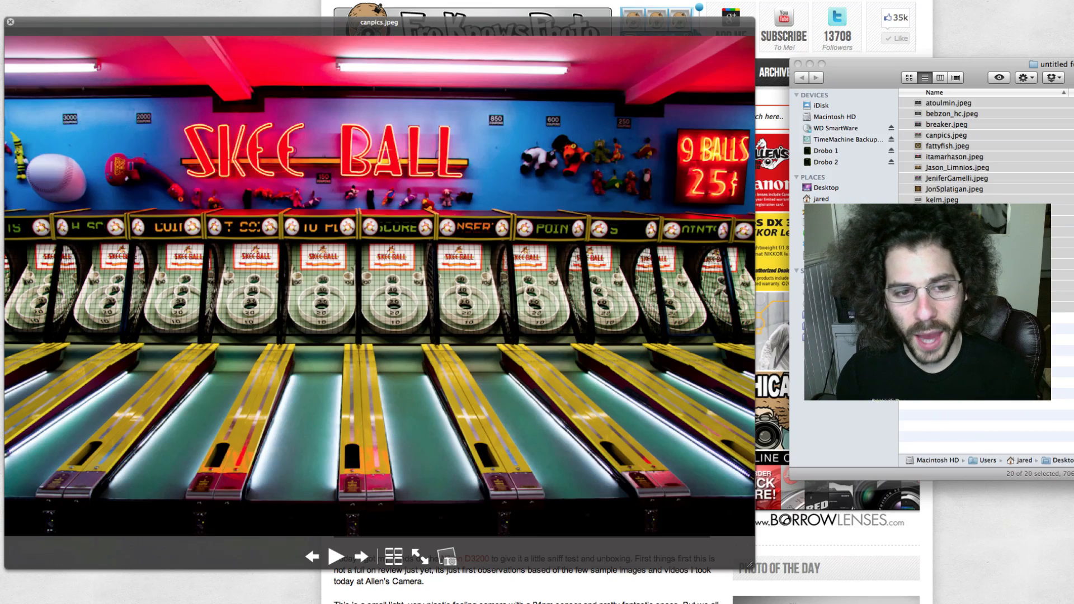
key(Right)
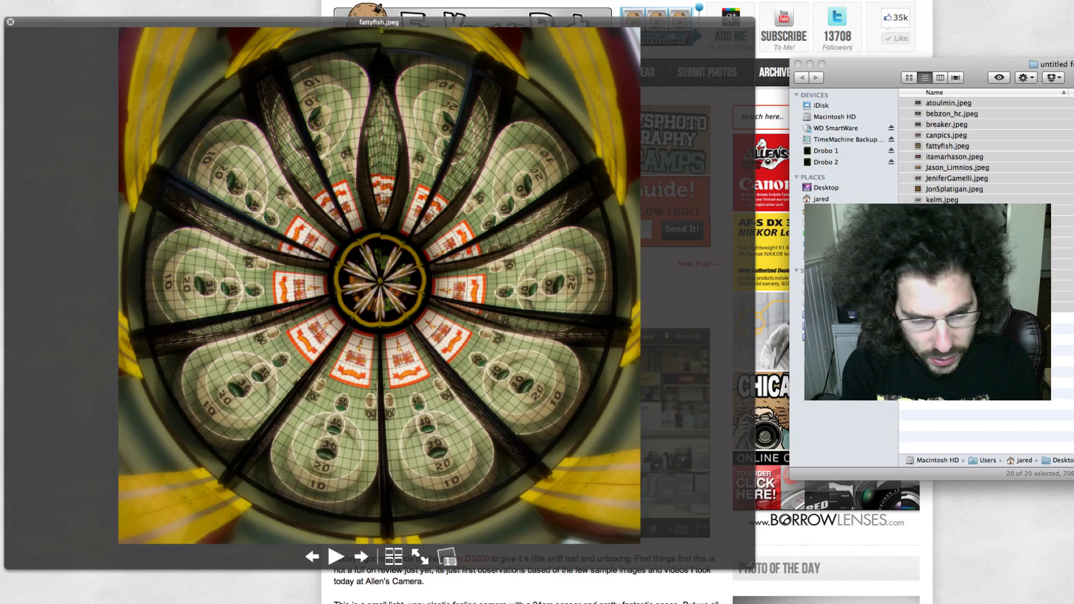
key(Left)
key(Right)
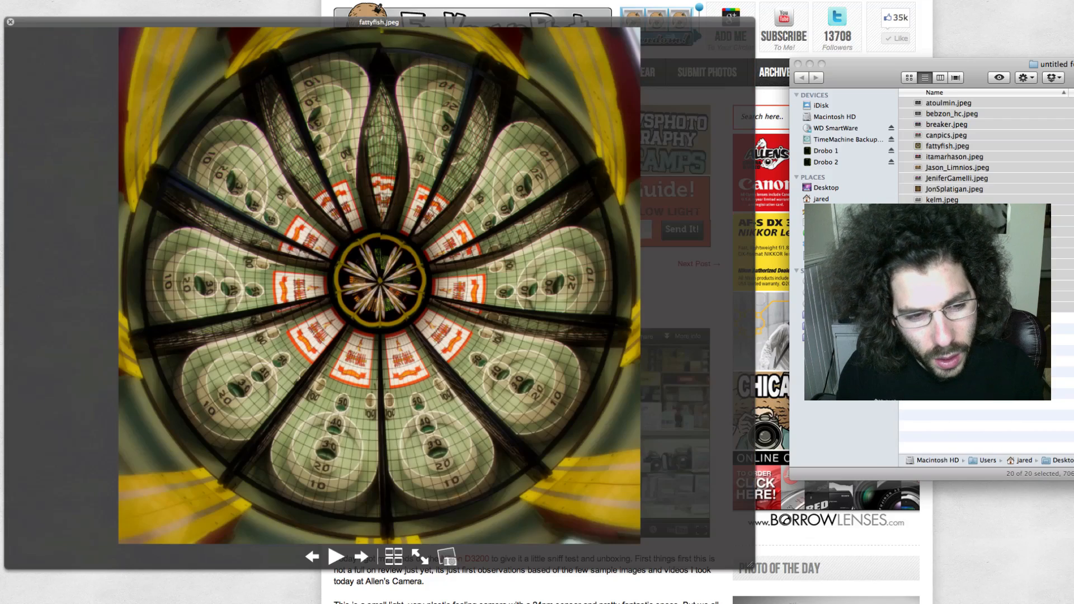
key(Left)
key(Right)
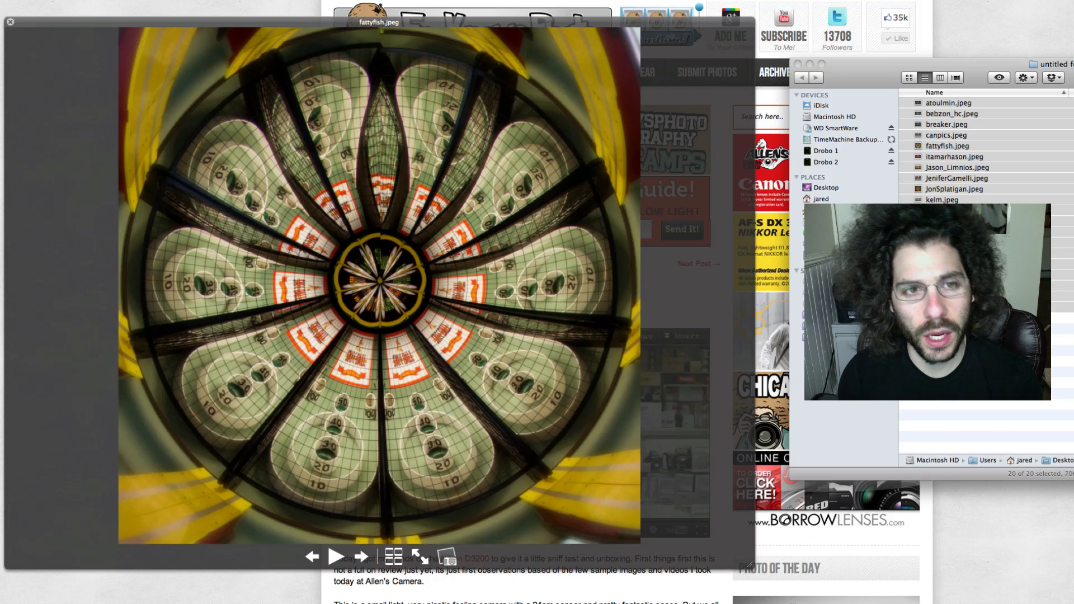
- Review the submitted edits that follow fattyfish.jpeg, one after another, through killswitch.jpeg up to PhotoGrapix.jpeg
key(Right)
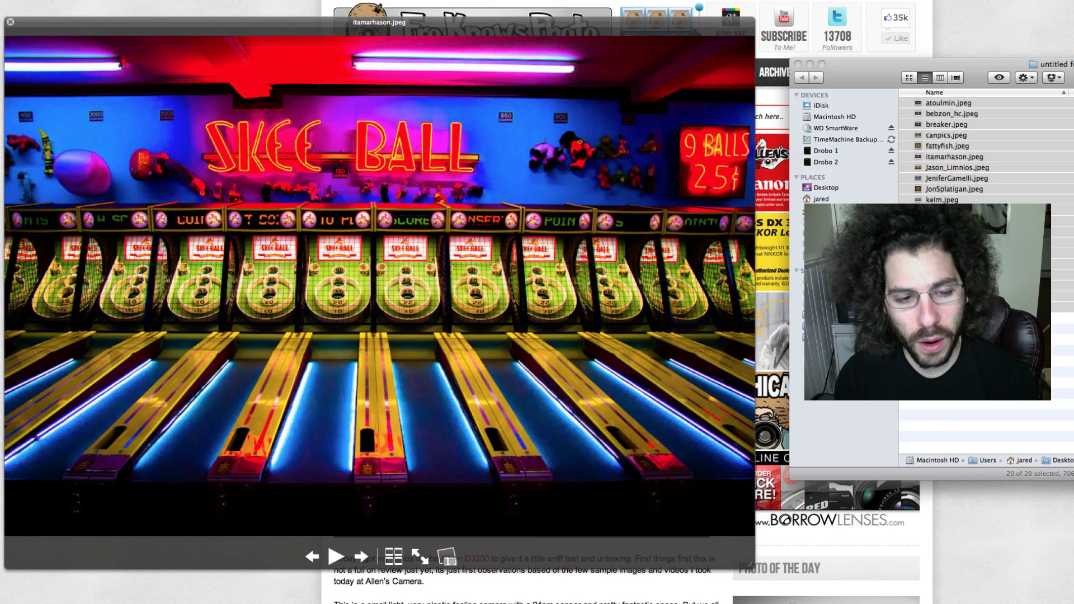
key(Right)
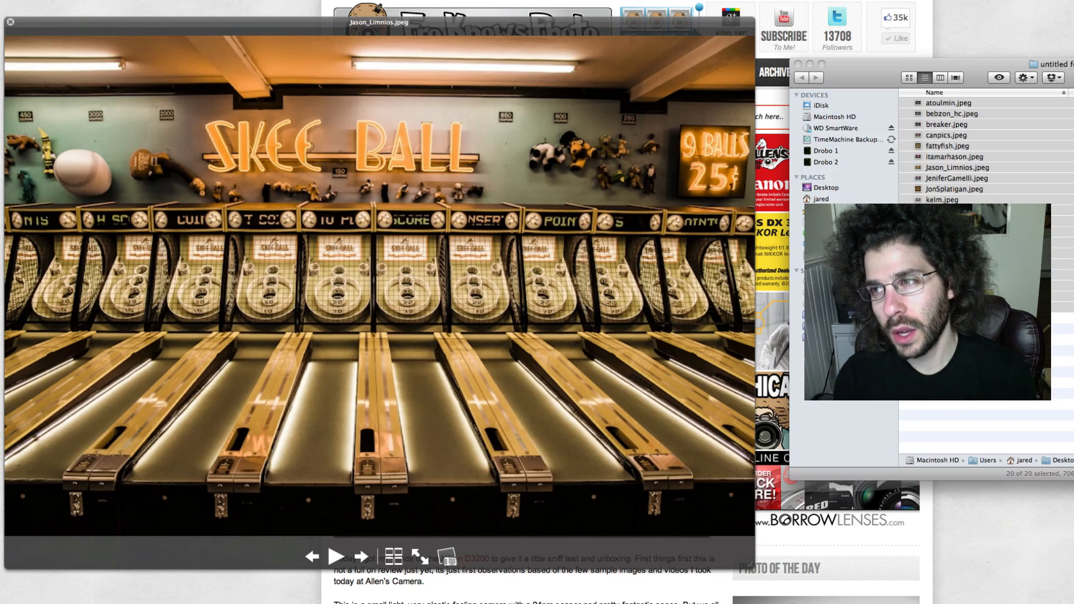
key(Right)
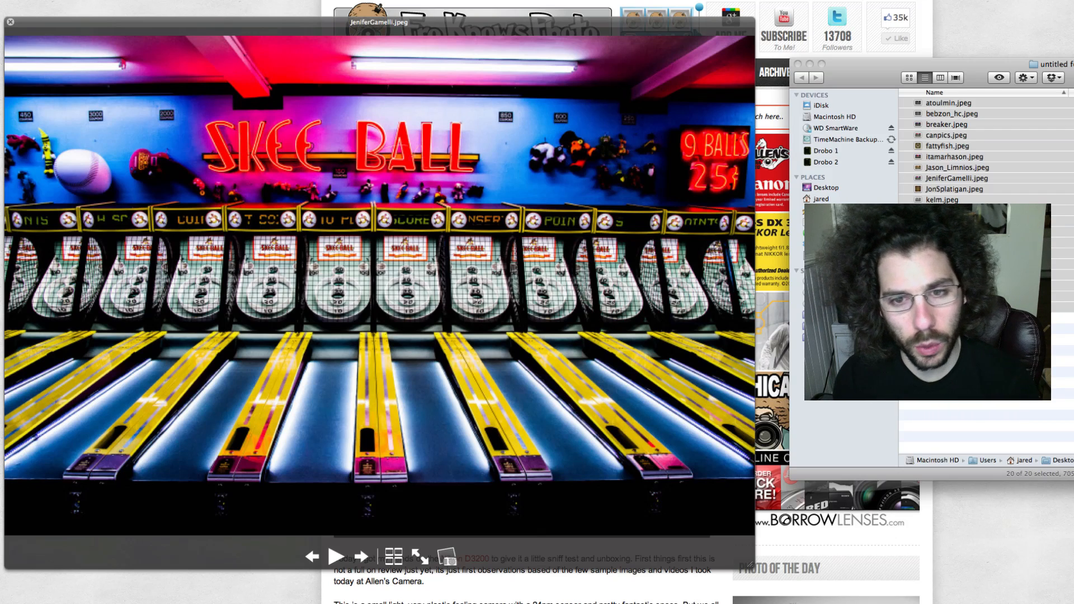
key(Right)
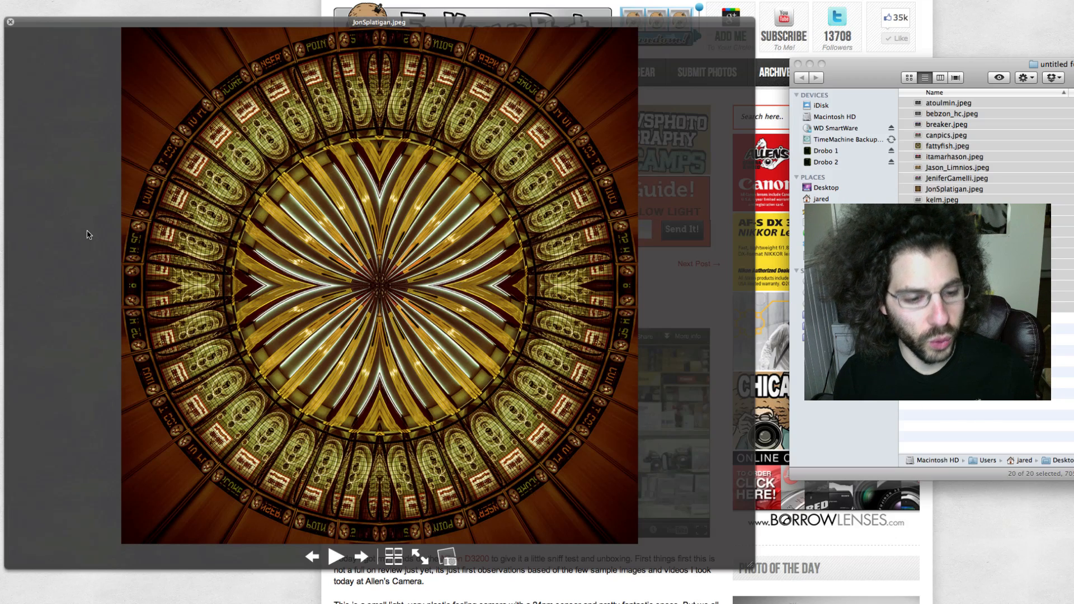
key(Right)
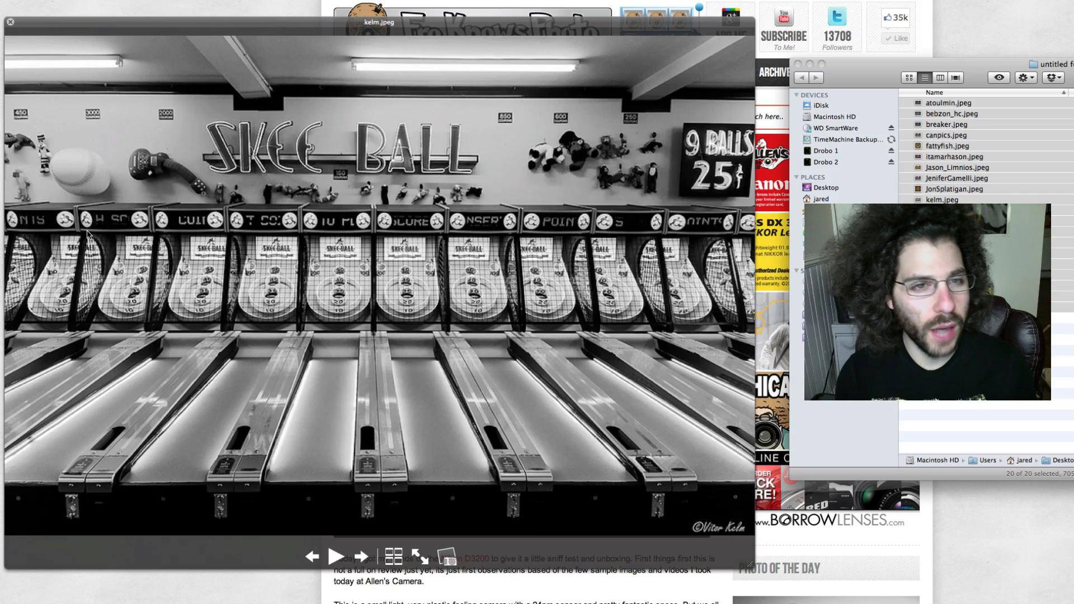
key(Right)
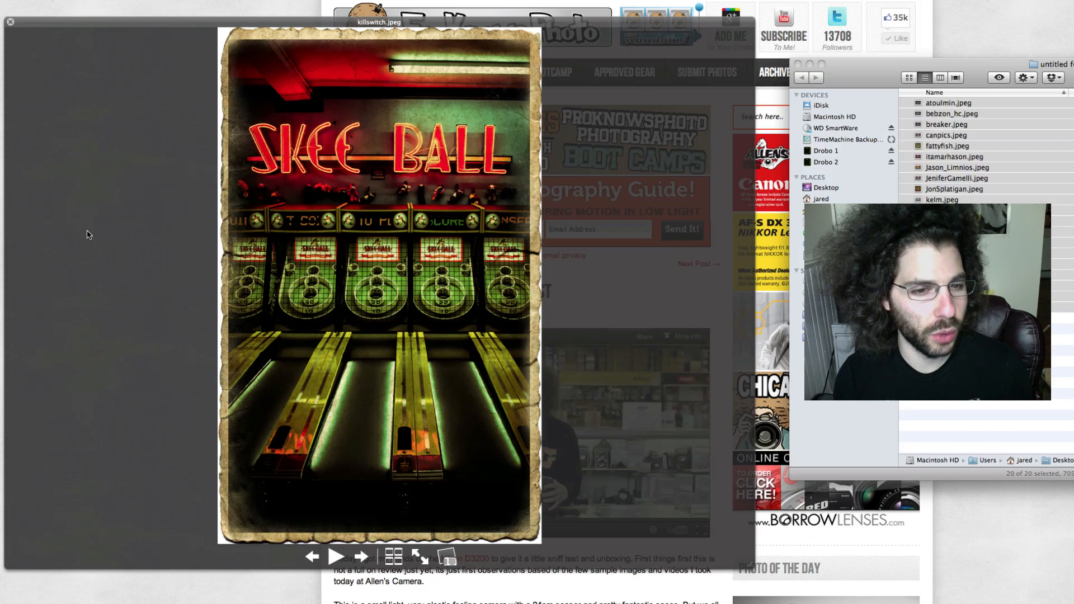
key(Right)
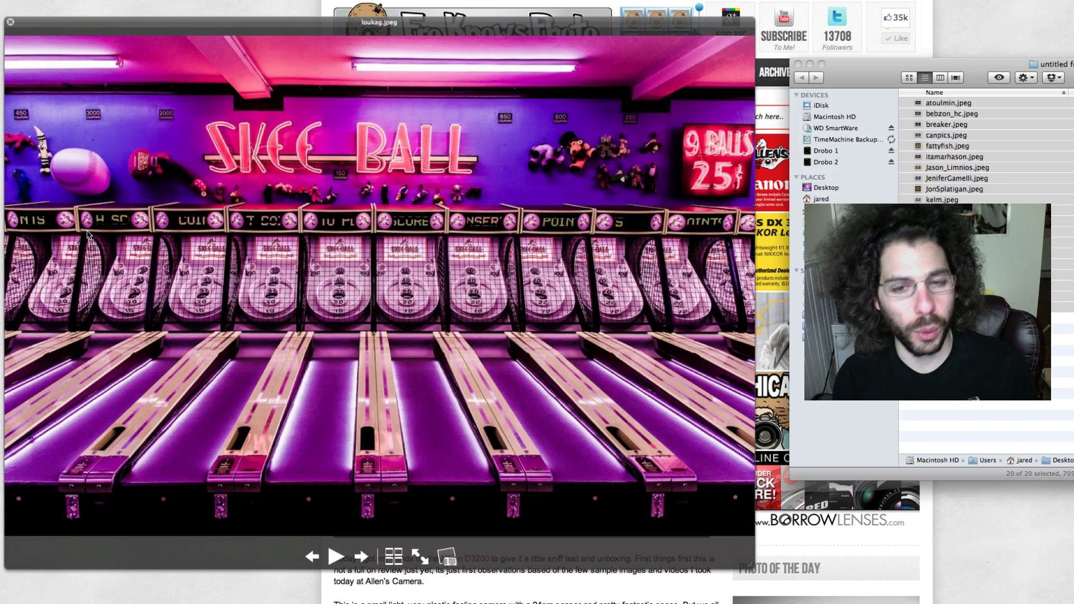
key(Right)
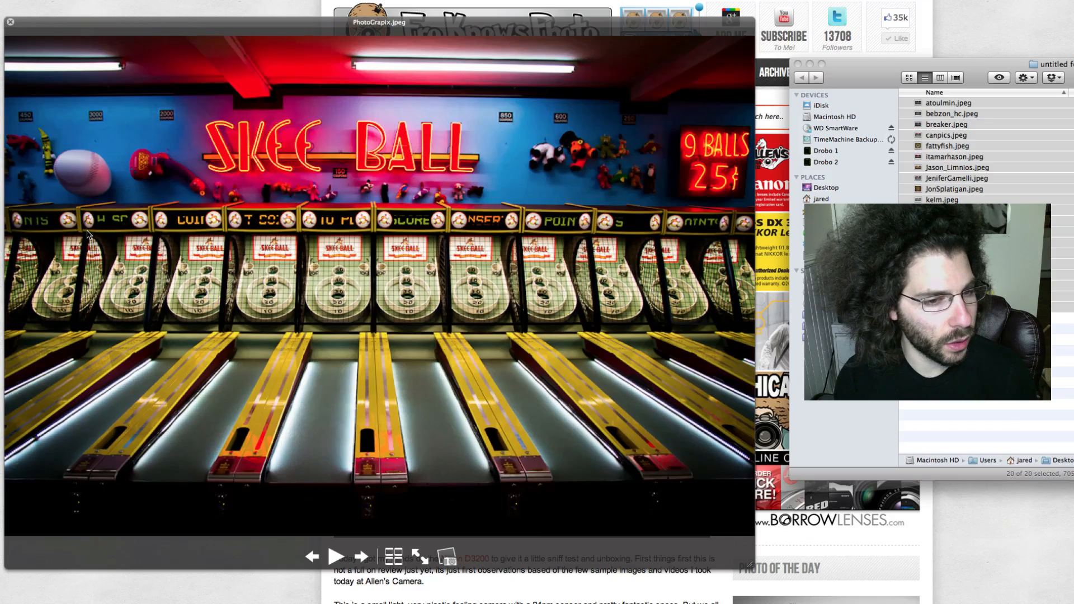
- Review the remaining submitted edits from sebster.jpeg through winegums.jpeg, and return to the first submission with green neon lettering
key(Right)
key(Right)
key(Right)
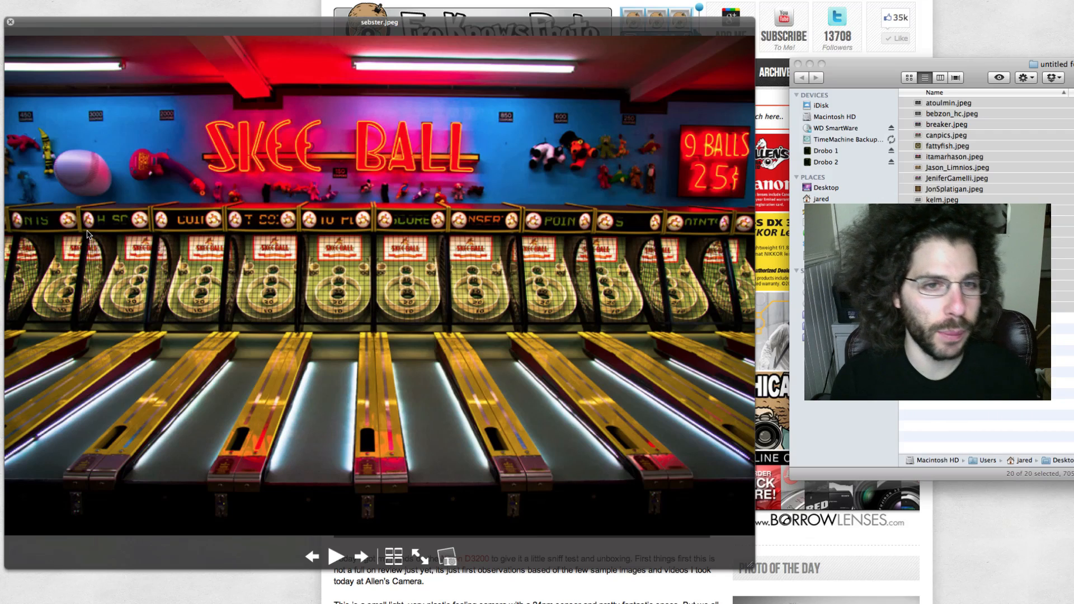
key(Right)
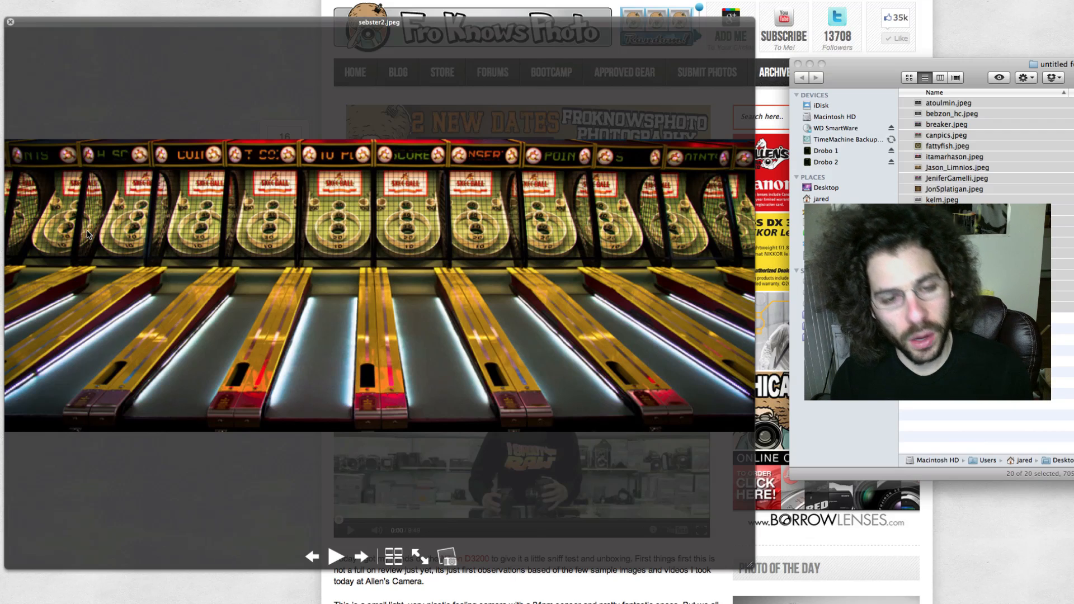
key(Right)
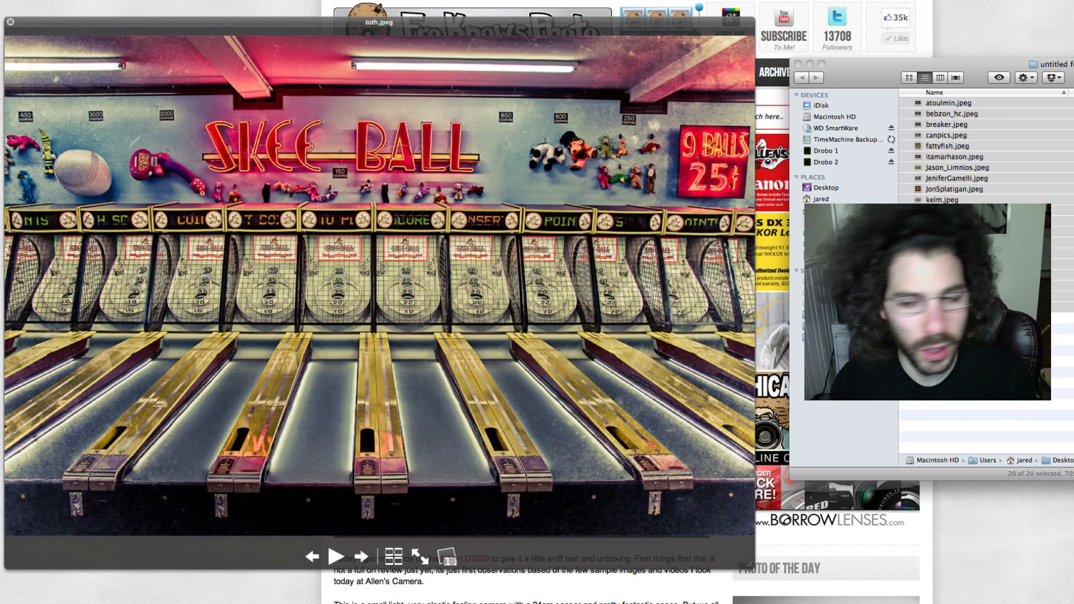
key(Right)
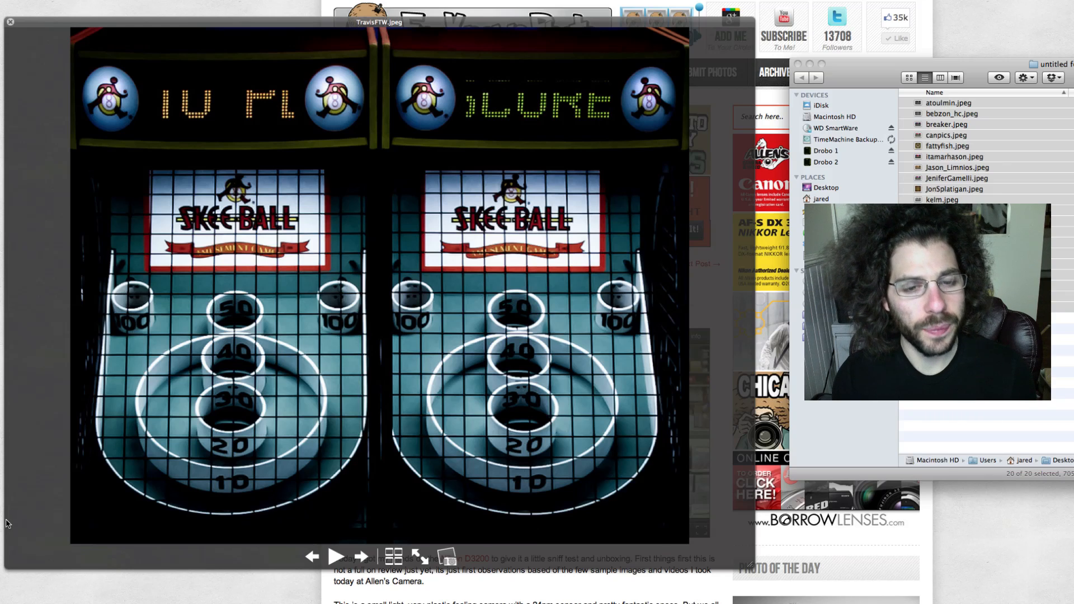
key(Right)
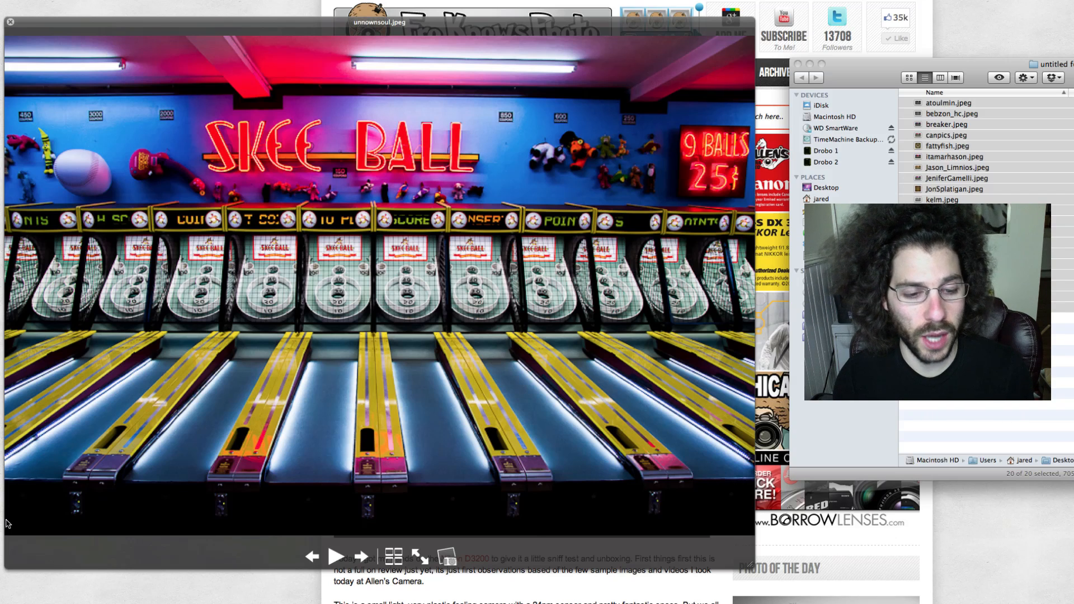
key(Right)
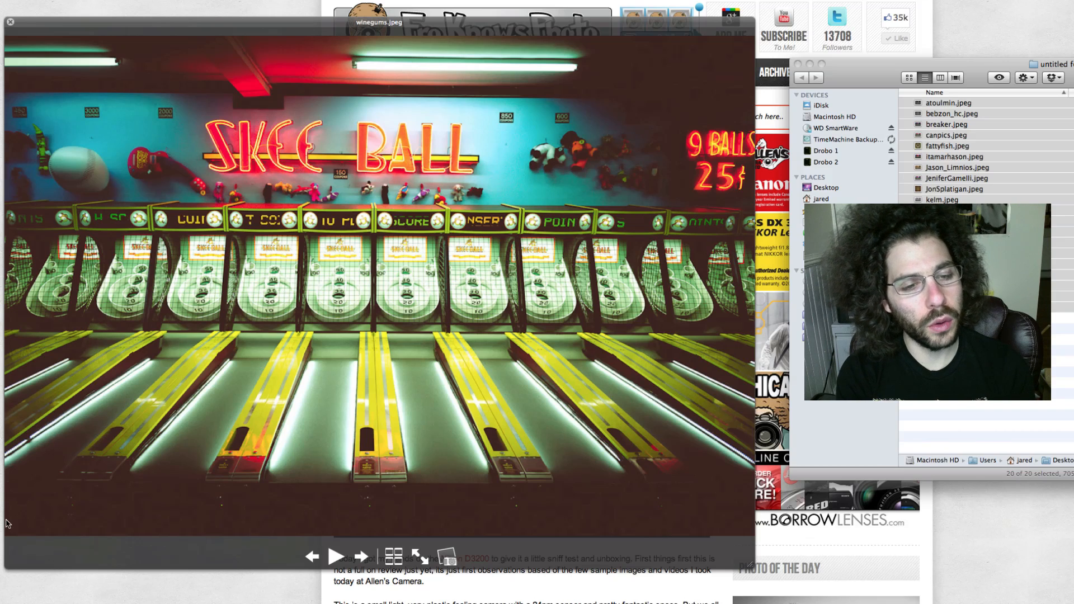
key(Right)
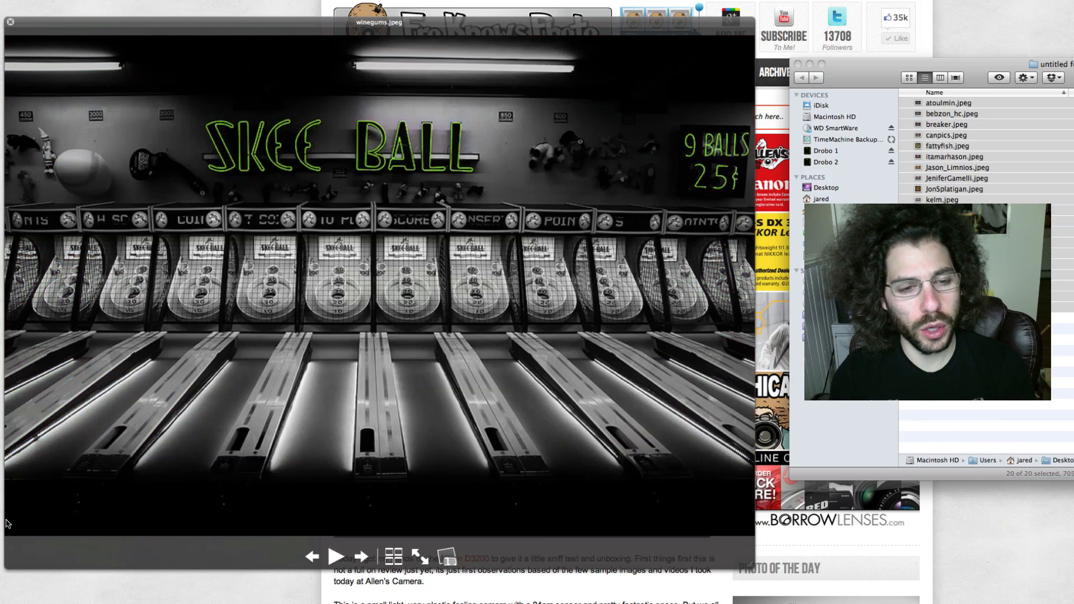